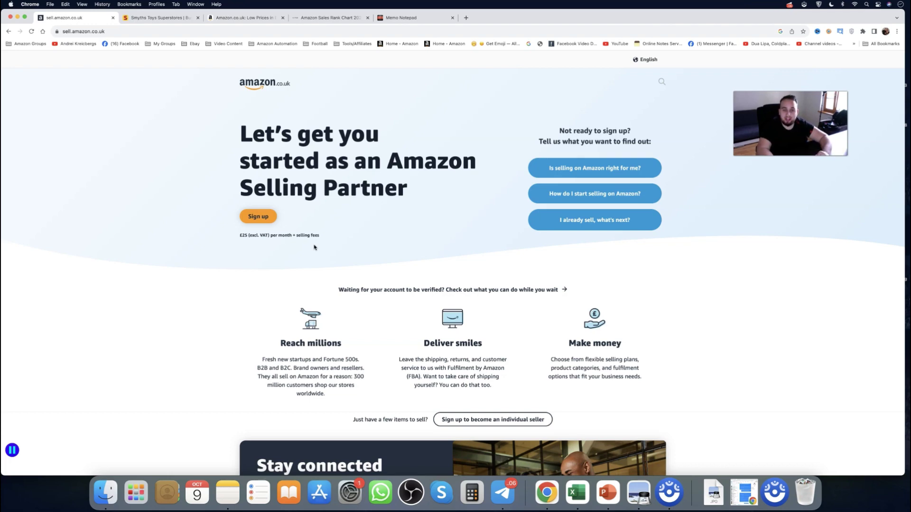
pyautogui.click(266, 217)
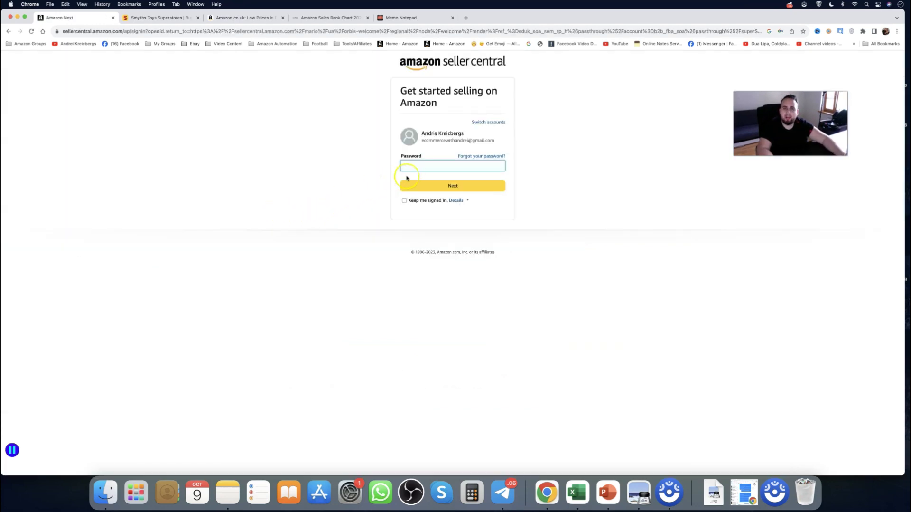
pyautogui.click(8, 31)
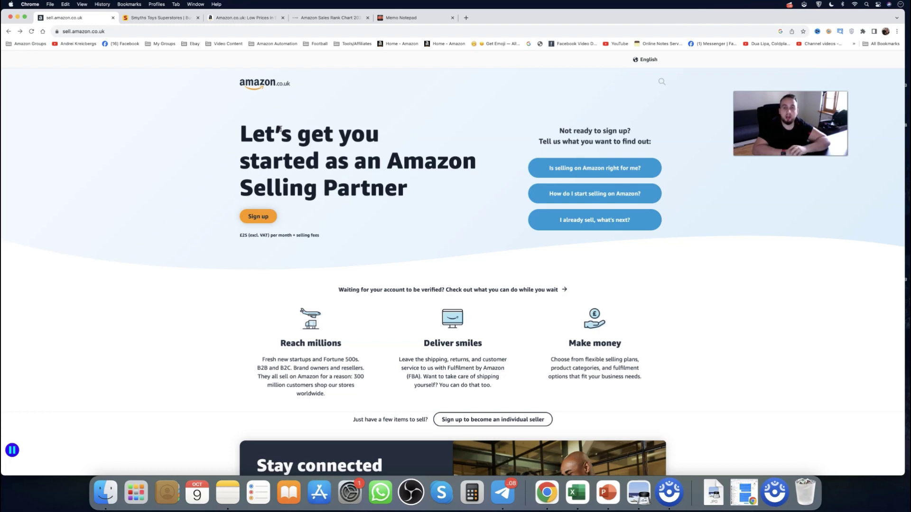
# Step: Bring up the Smyths Toys homepage with its £6 off £50 and £12 off £100 Super Savings offers
pyautogui.click(173, 18)
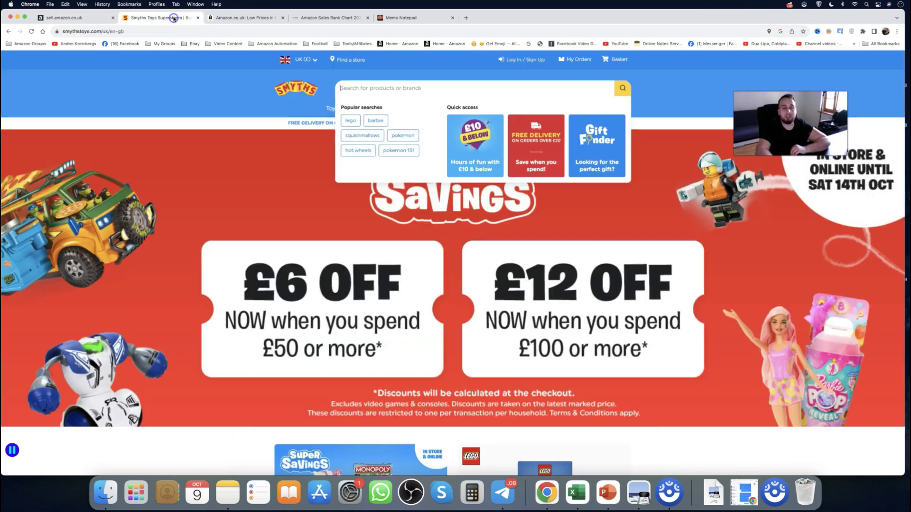
pyautogui.click(651, 94)
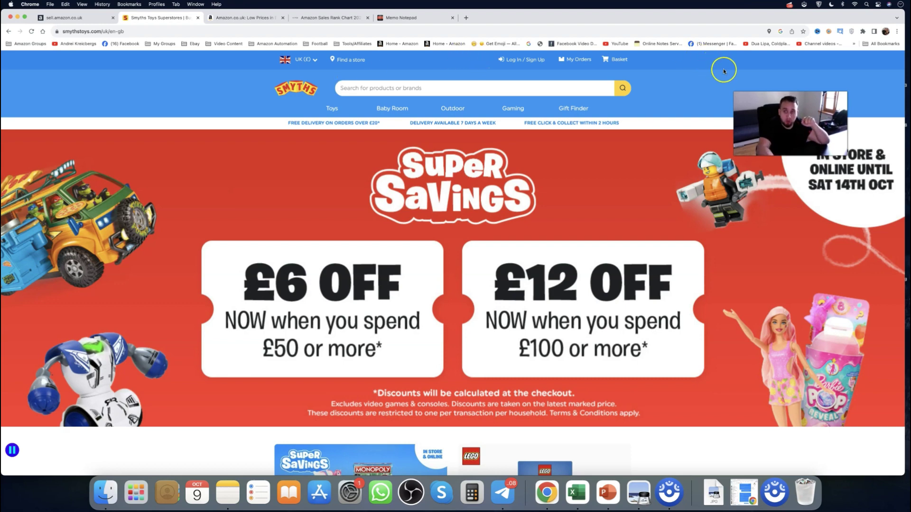
pyautogui.moveTo(741, 95); pyautogui.dragTo(743, 65)
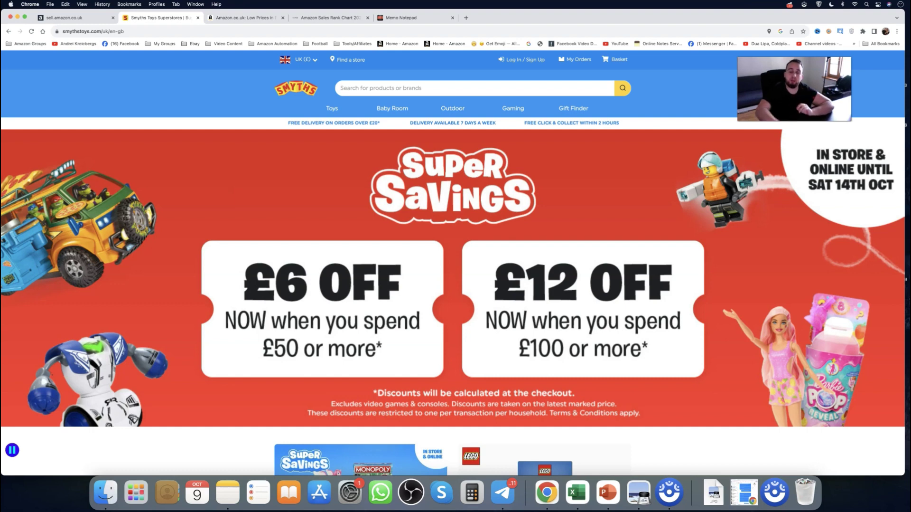
# Step: Show the Smyths Toys range with categories such as Action Figures, Pre-School, Fashion & Dolls and Games
pyautogui.click(704, 82)
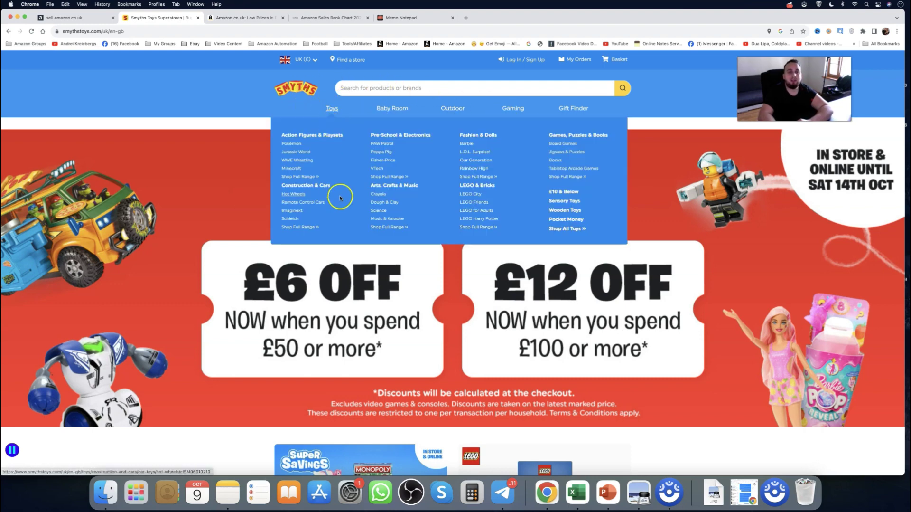
pyautogui.moveTo(332, 108)
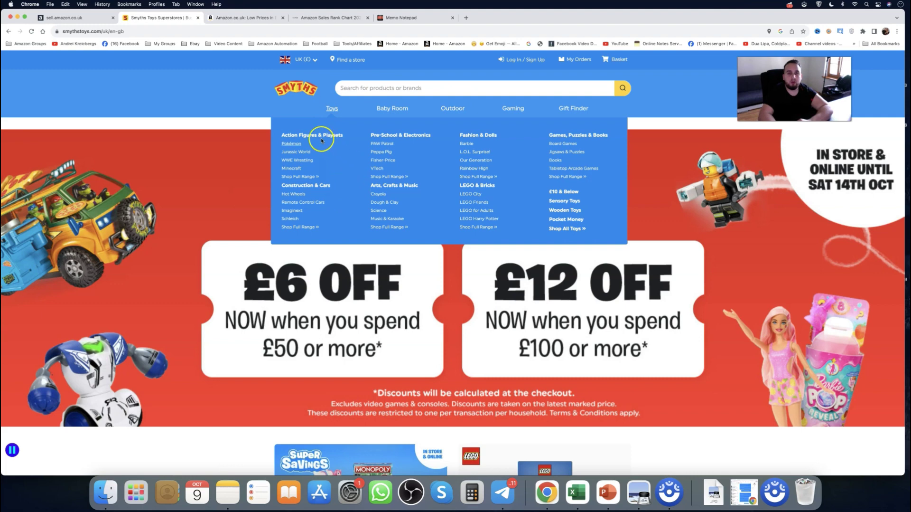
# Step: Open the Action Figures & Playsets listing (1724 products) in a new tab and browse it
pyautogui.keyDown('super'); pyautogui.click(321, 136); pyautogui.keyUp('super')
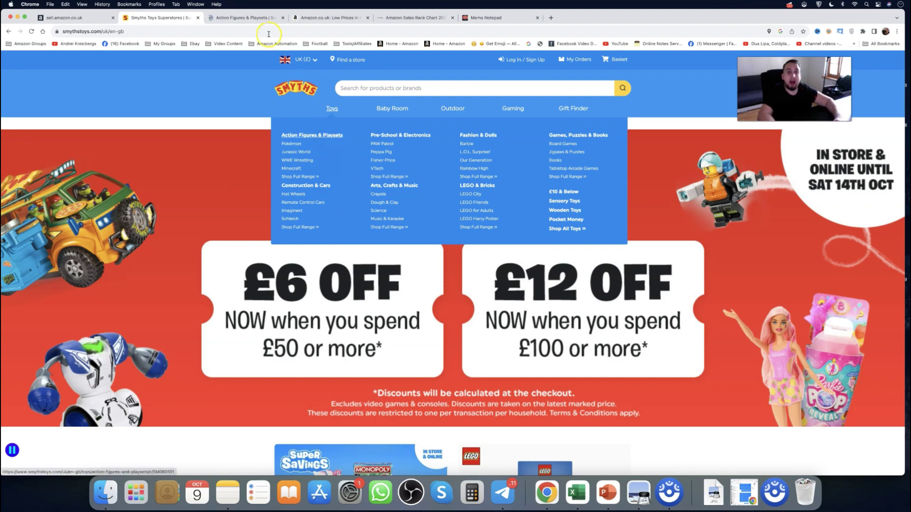
pyautogui.click(256, 20)
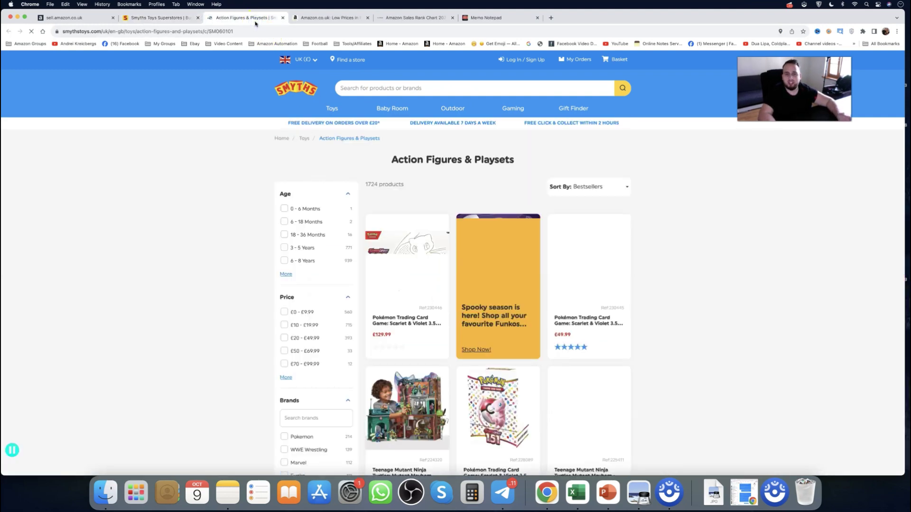
pyautogui.scroll(-3, 509, 221)
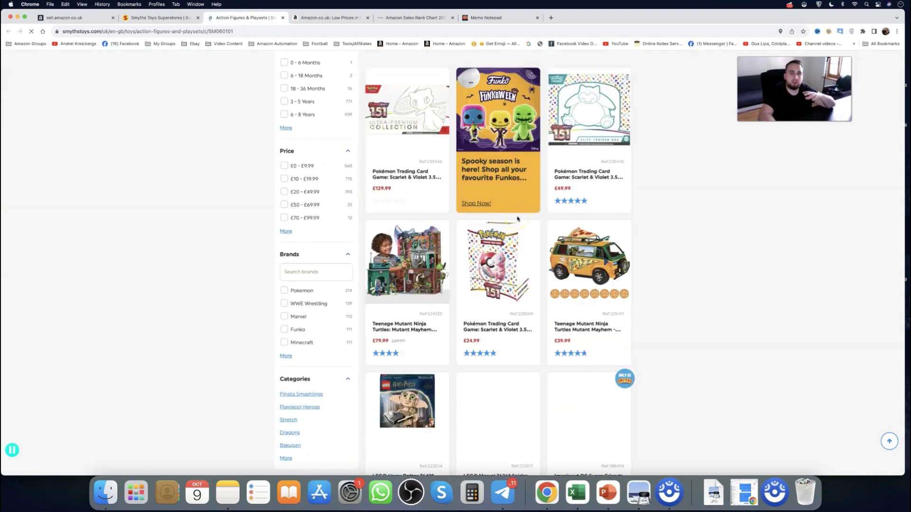
pyautogui.scroll(-8, 518, 226)
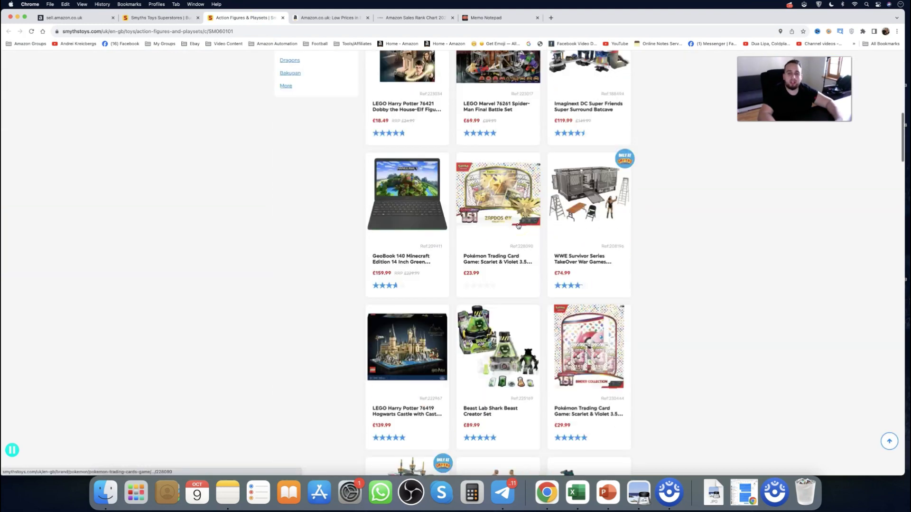
pyautogui.scroll(12, 518, 226)
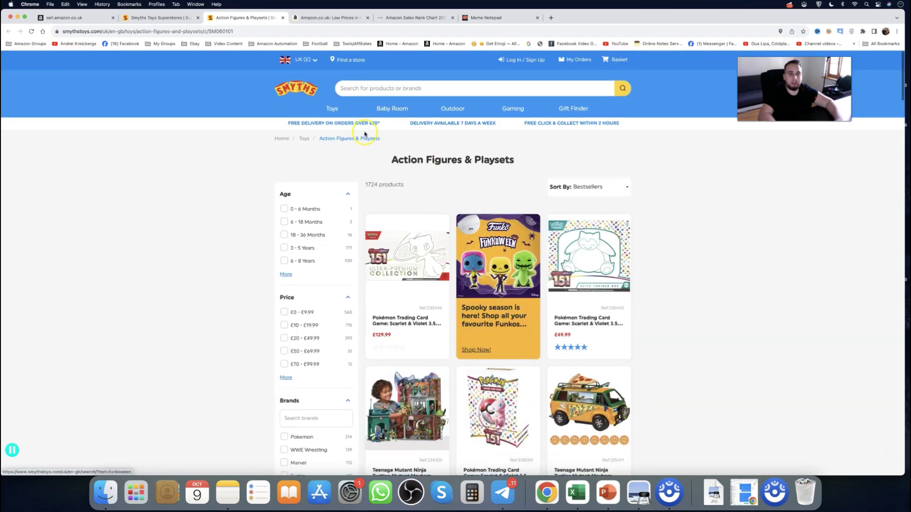
pyautogui.scroll(-2, 468, 223)
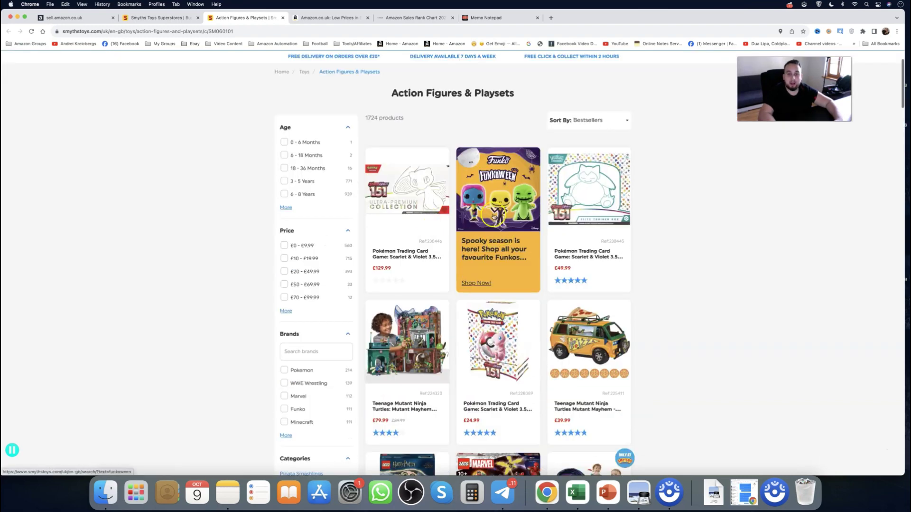
pyautogui.scroll(-2, 496, 256)
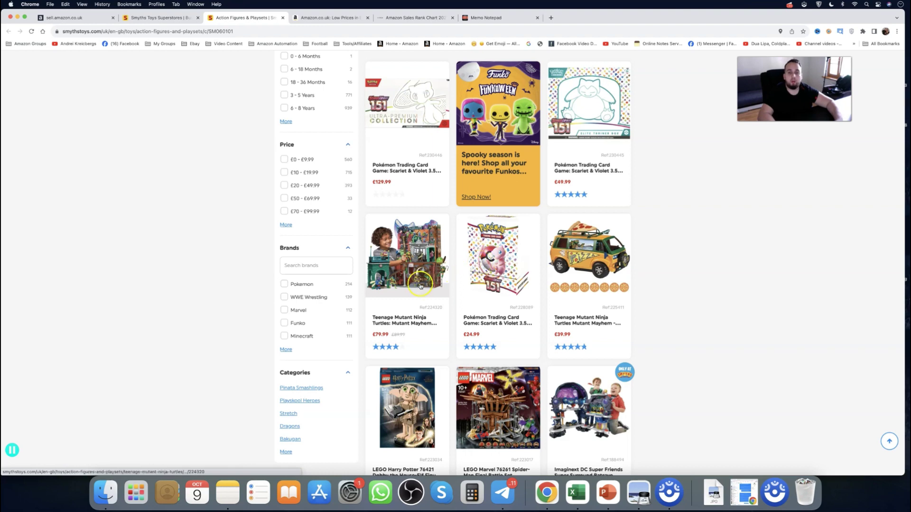
# Step: Open the Teenage Mutant Ninja Turtles playset and LEGO Marvel Spider-Man set in separate tabs
pyautogui.keyDown('super'); pyautogui.click(420, 271); pyautogui.keyUp('super')
pyautogui.scroll(-3, 464, 267)
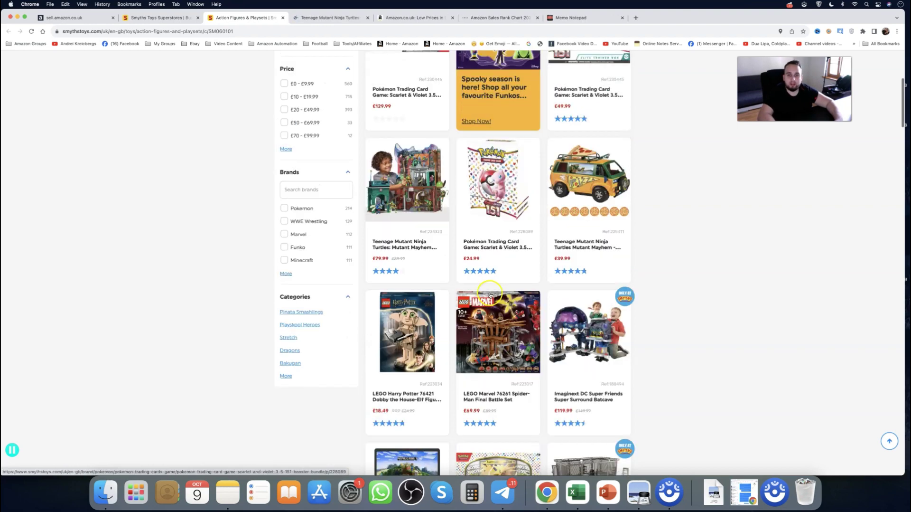
pyautogui.scroll(-3, 475, 269)
pyautogui.keyDown('super'); pyautogui.click(486, 270); pyautogui.keyUp('super')
pyautogui.scroll(-5, 486, 268)
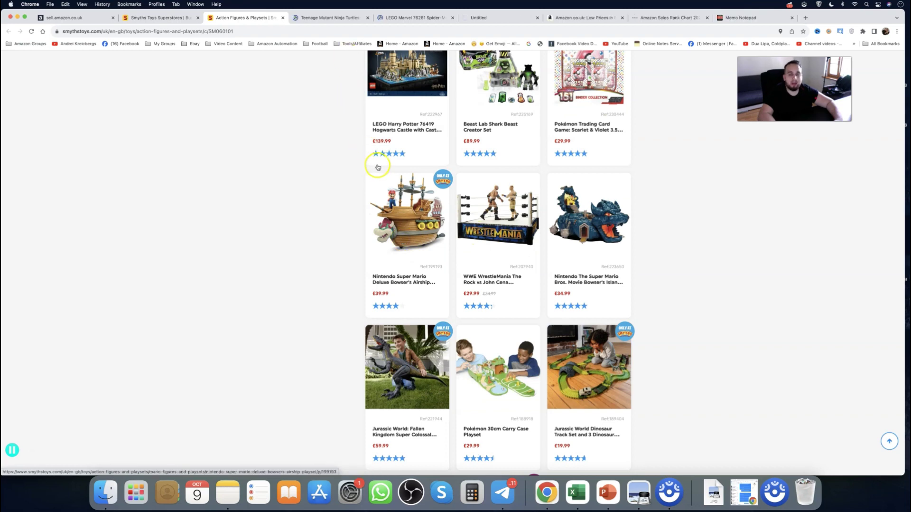
pyautogui.scroll(5, 378, 163)
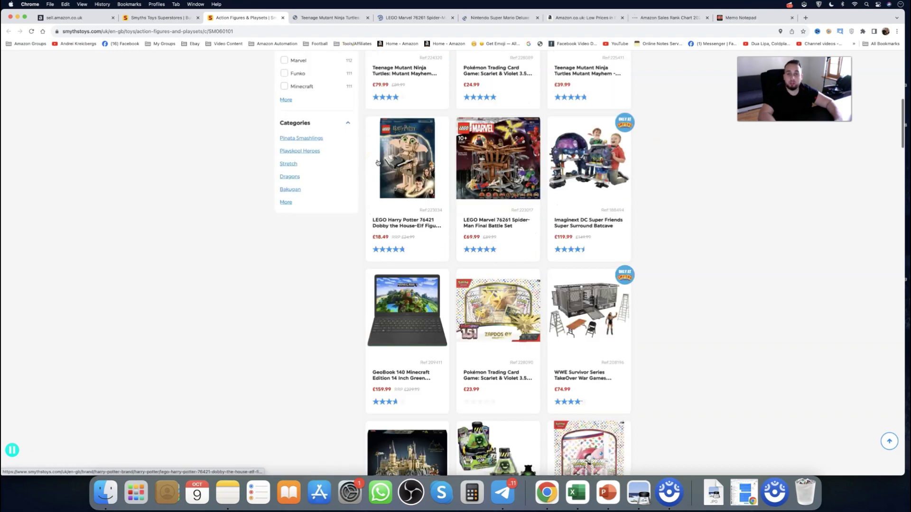
pyautogui.scroll(5, 351, 152)
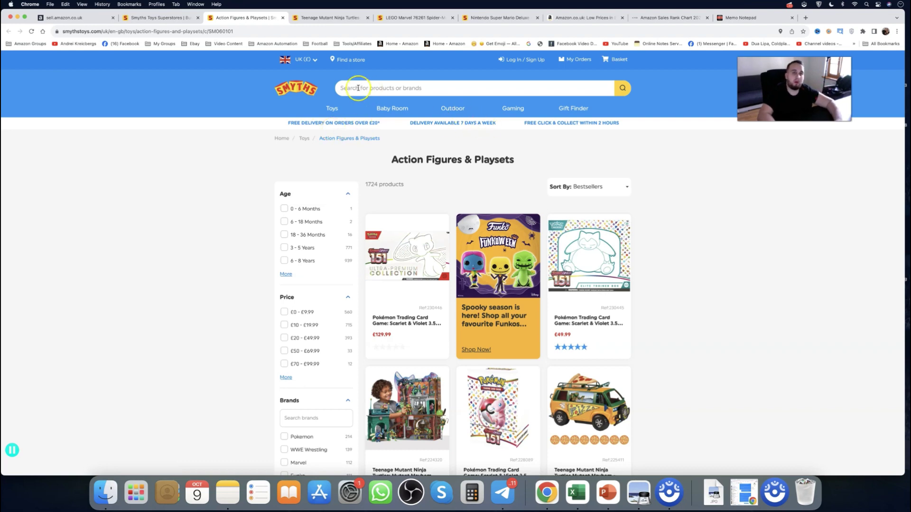
# Step: Return to the Smyths homepage and browse down through its offers
pyautogui.click(308, 90)
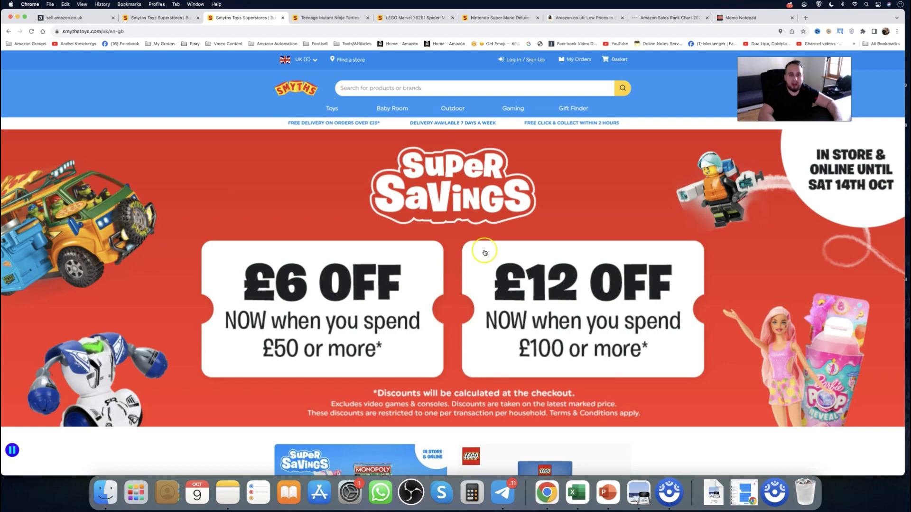
pyautogui.scroll(-3, 475, 303)
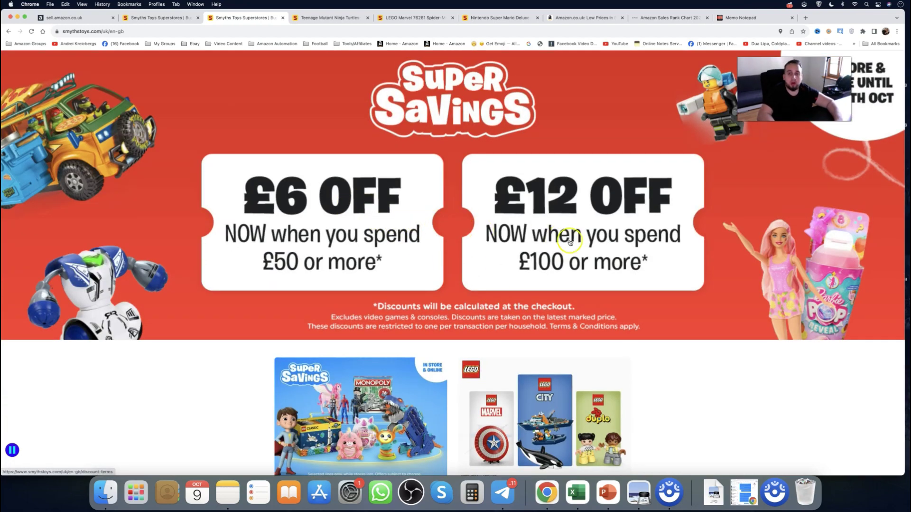
pyautogui.scroll(2, 571, 241)
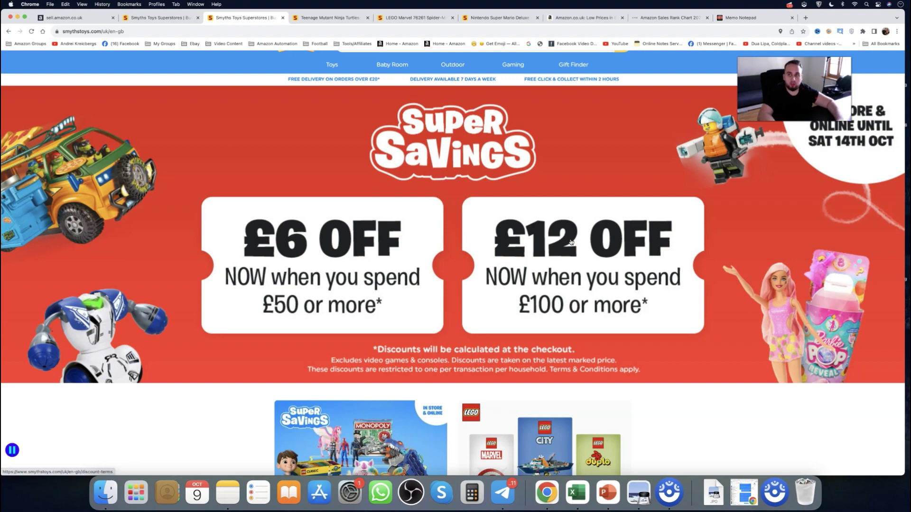
pyautogui.click(564, 244)
pyautogui.scroll(-2, 564, 244)
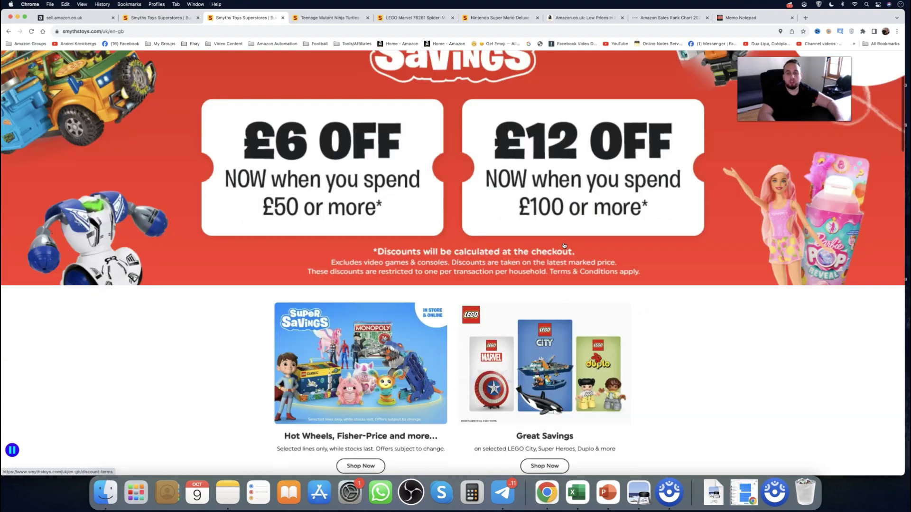
pyautogui.scroll(-5, 563, 244)
pyautogui.scroll(-6, 564, 245)
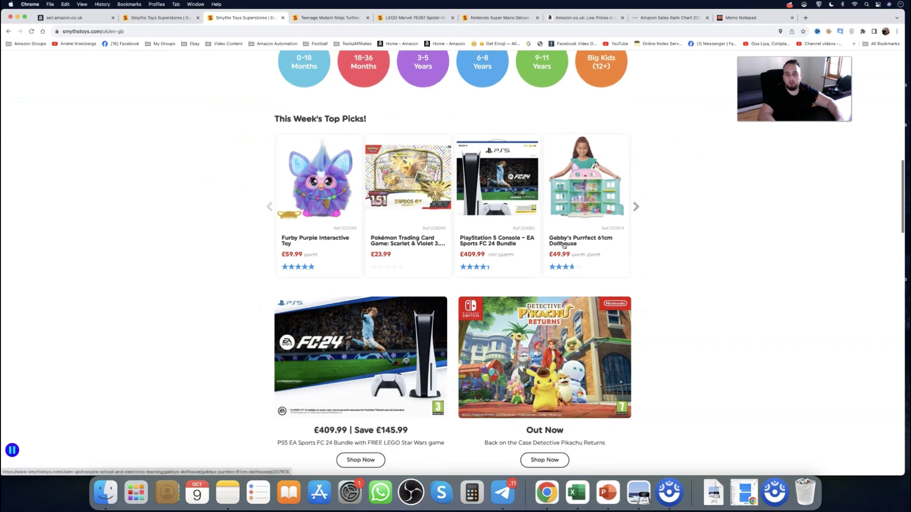
pyautogui.scroll(5, 564, 245)
pyautogui.scroll(5, 545, 244)
pyautogui.scroll(1, 502, 243)
pyautogui.click(502, 243)
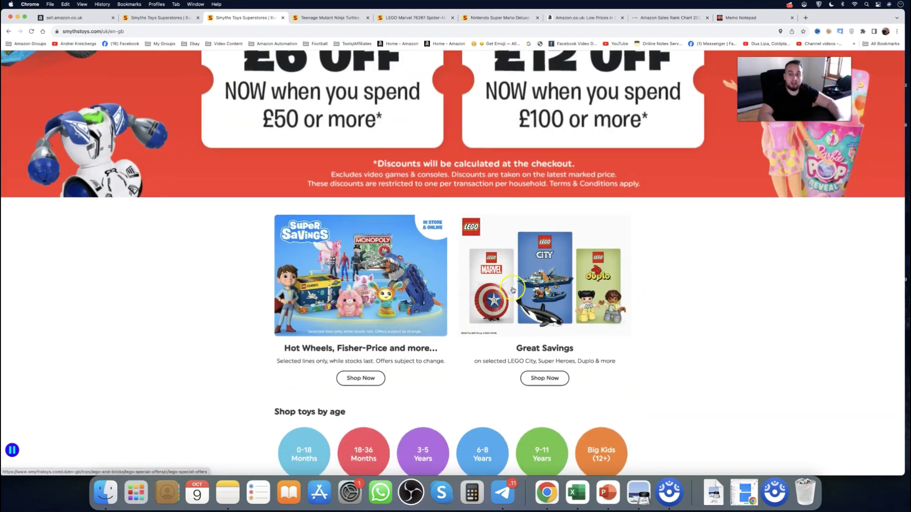
pyautogui.scroll(-2, 494, 271)
pyautogui.scroll(-2, 486, 267)
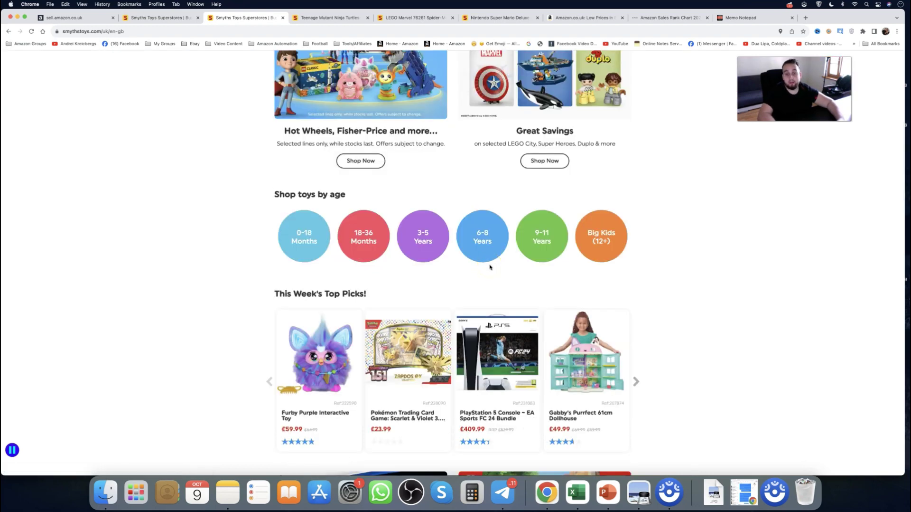
pyautogui.scroll(-5, 490, 266)
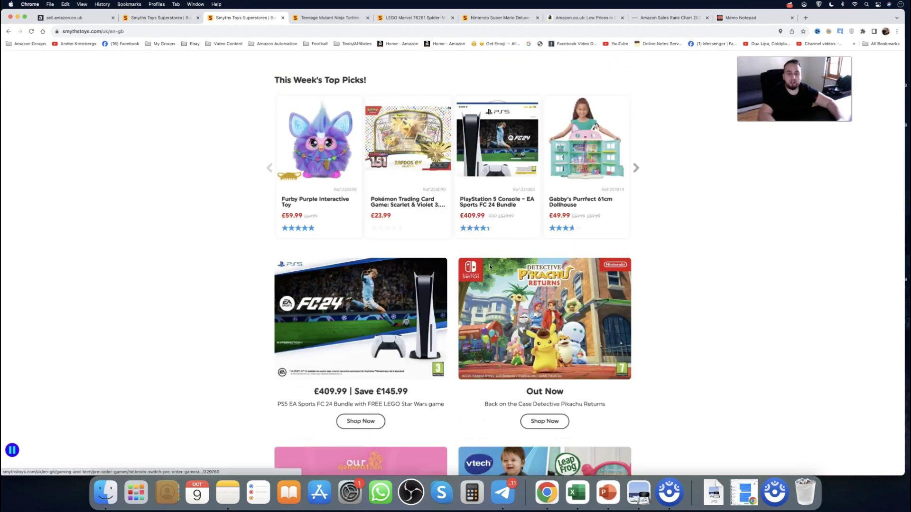
pyautogui.scroll(1, 489, 264)
pyautogui.scroll(6, 489, 264)
pyautogui.scroll(4, 489, 264)
pyautogui.scroll(3, 489, 264)
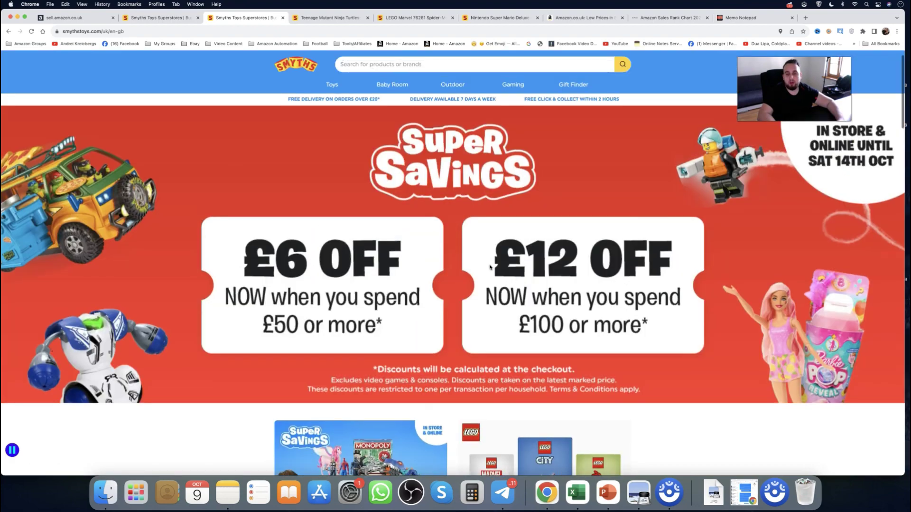
pyautogui.scroll(-3, 488, 264)
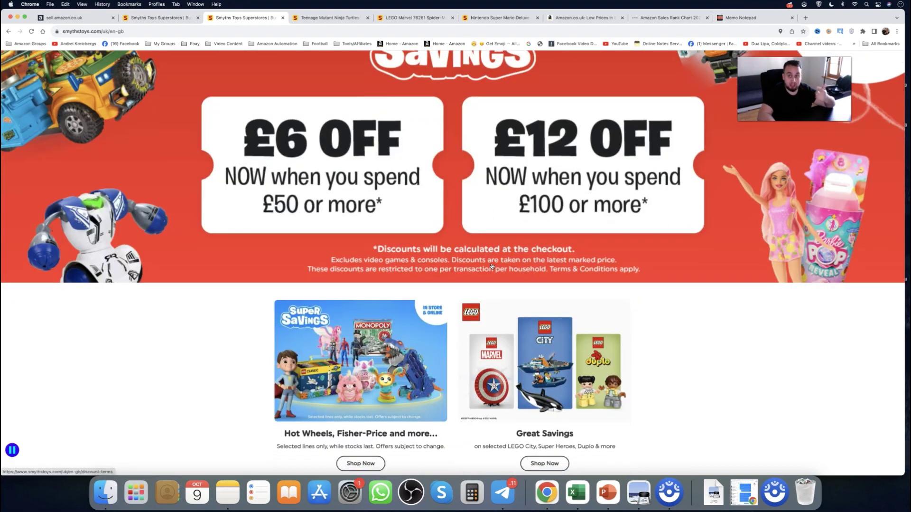
pyautogui.scroll(-2, 489, 265)
pyautogui.scroll(-2, 480, 264)
pyautogui.scroll(-5, 467, 262)
pyautogui.scroll(-2, 456, 256)
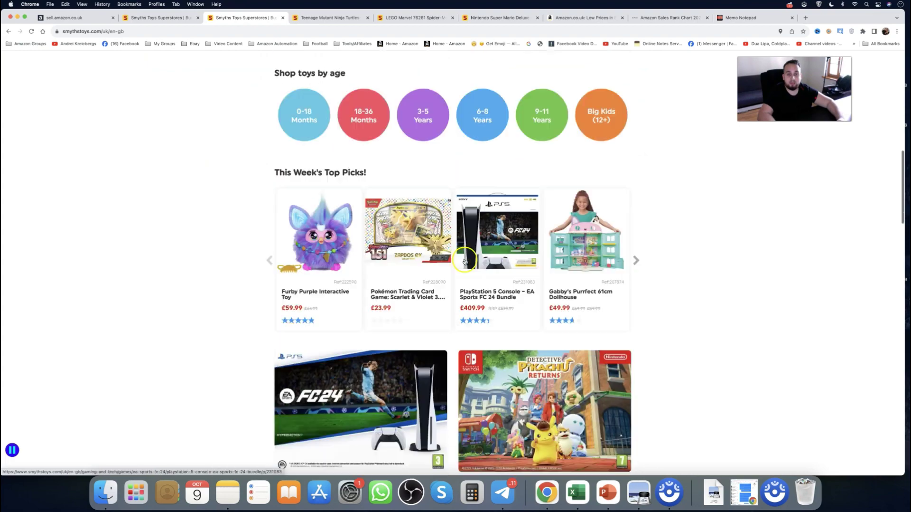
pyautogui.scroll(-1, 427, 246)
pyautogui.scroll(-3, 398, 235)
pyautogui.scroll(-5, 398, 235)
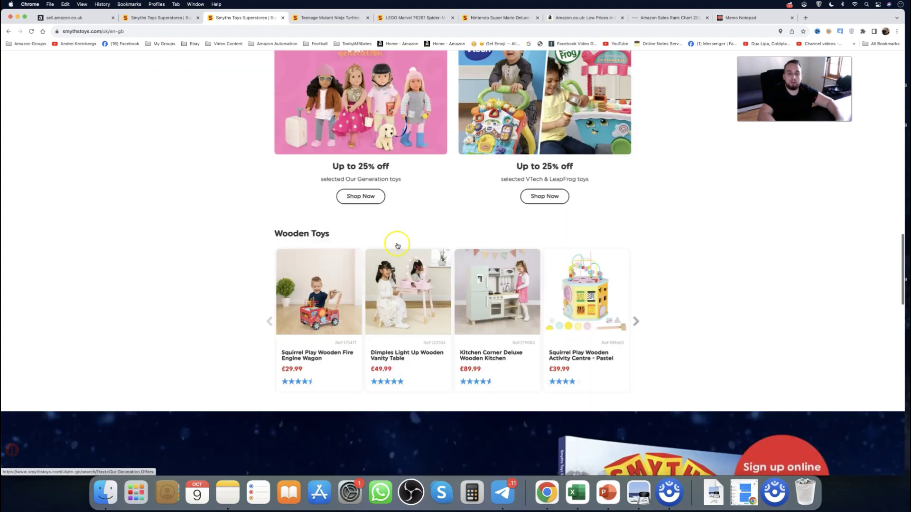
pyautogui.scroll(8, 404, 246)
pyautogui.scroll(8, 417, 276)
pyautogui.scroll(-2, 421, 283)
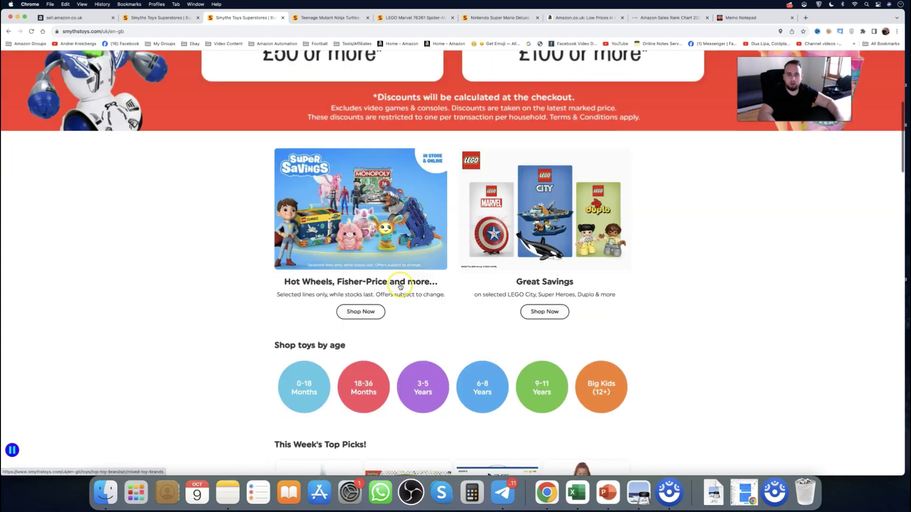
pyautogui.scroll(-2, 401, 287)
pyautogui.scroll(-2, 341, 285)
pyautogui.scroll(-3, 332, 308)
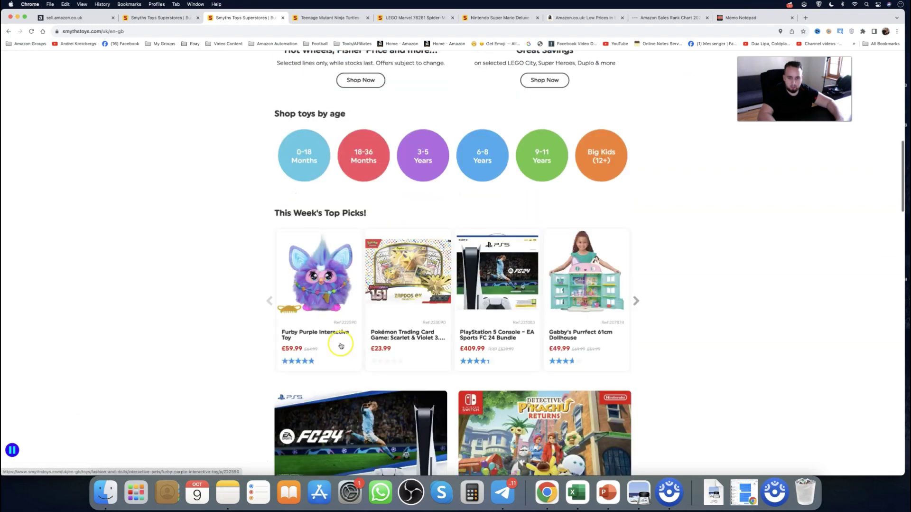
pyautogui.scroll(-1, 341, 345)
# Step: Page through Top Picks and set aside the Hot Wheels City Ultimate Garage Playset in a tab
pyautogui.click(635, 287)
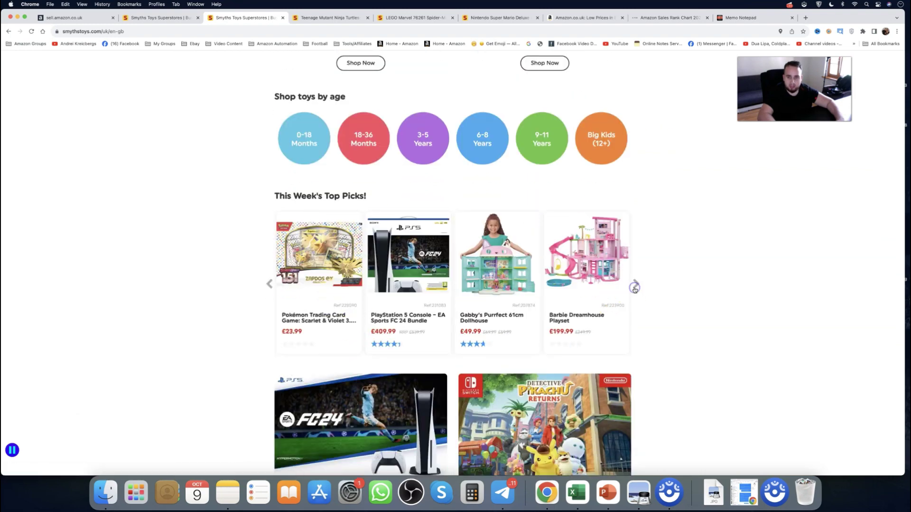
pyautogui.click(635, 286)
pyautogui.click(427, 284)
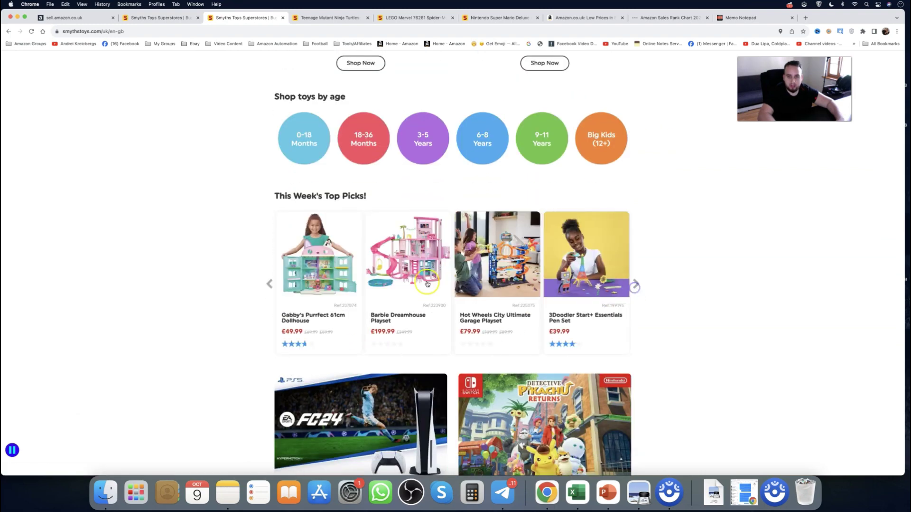
pyautogui.keyDown('super'); pyautogui.click(476, 300); pyautogui.keyUp('super')
pyautogui.scroll(-3, 451, 275)
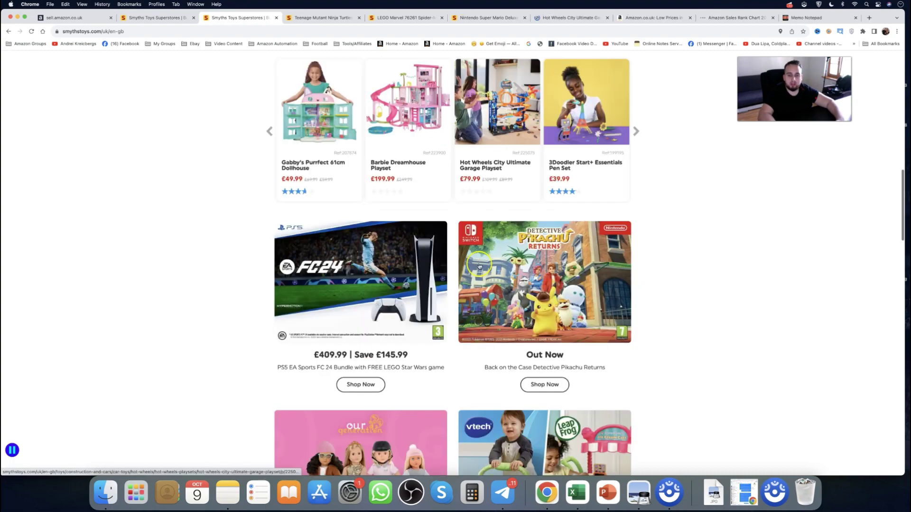
pyautogui.scroll(-4, 417, 258)
pyautogui.scroll(-6, 417, 258)
pyautogui.scroll(1, 380, 237)
pyautogui.scroll(2, 361, 228)
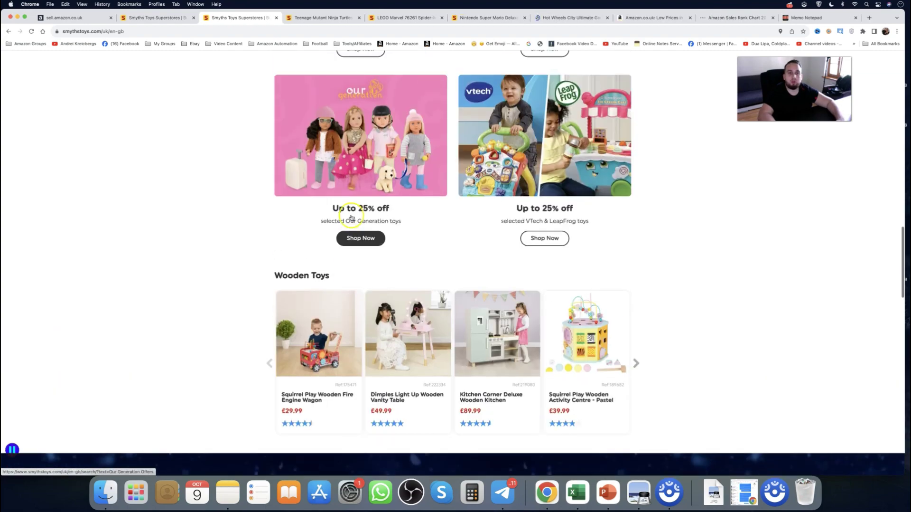
pyautogui.scroll(1, 343, 216)
# Step: Open the Our Generation offers listing and scroll through its products
pyautogui.click(363, 283)
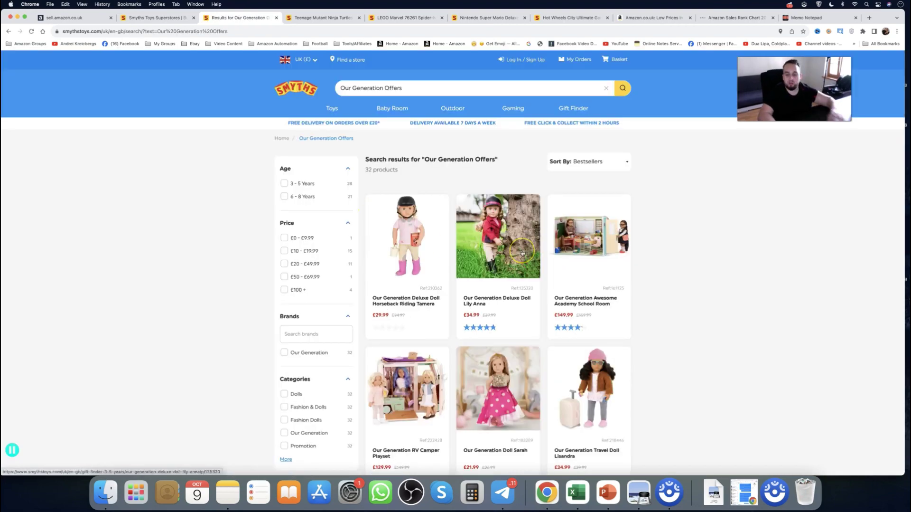
pyautogui.scroll(-1, 522, 252)
pyautogui.scroll(-3, 522, 252)
pyautogui.scroll(-4, 522, 253)
pyautogui.scroll(-4, 523, 252)
pyautogui.scroll(-1, 523, 252)
pyautogui.scroll(-2, 523, 253)
# Step: Set aside the That's How I Roll Skater Outfit and bring up the Sewer Lair Playset page
pyautogui.click(497, 258)
pyautogui.scroll(-4, 497, 258)
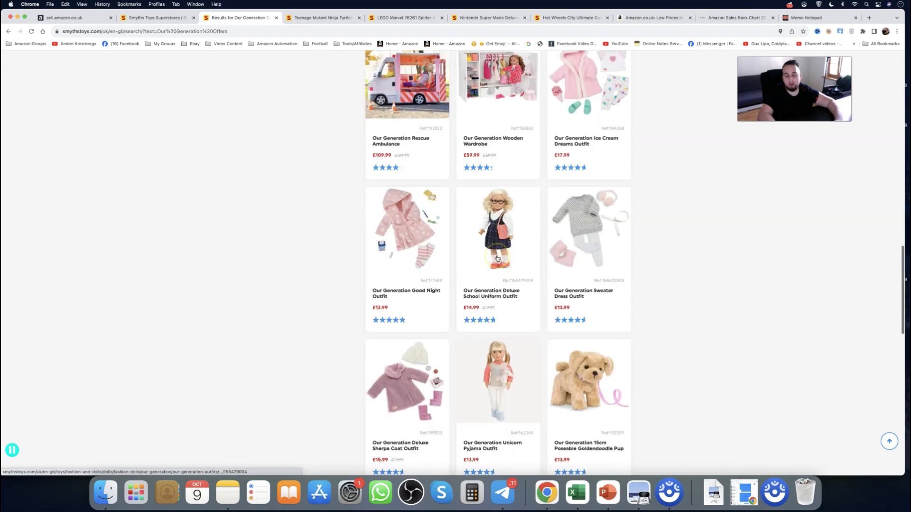
pyautogui.scroll(-1, 496, 258)
pyautogui.scroll(-8, 484, 261)
pyautogui.scroll(-3, 470, 265)
pyautogui.scroll(4, 461, 269)
pyautogui.scroll(1, 458, 265)
pyautogui.scroll(-1, 442, 261)
pyautogui.scroll(-1, 441, 277)
pyautogui.scroll(-3, 441, 276)
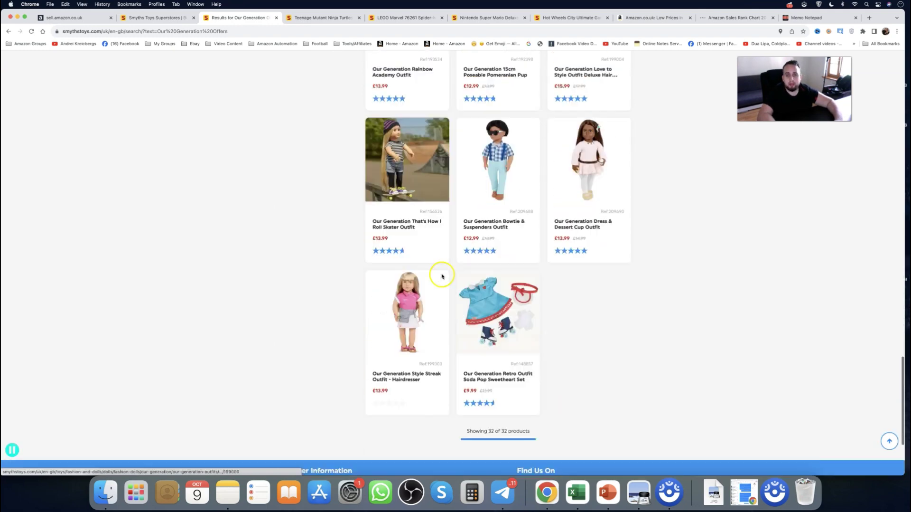
pyautogui.keyDown('super'); pyautogui.click(422, 195); pyautogui.keyUp('super')
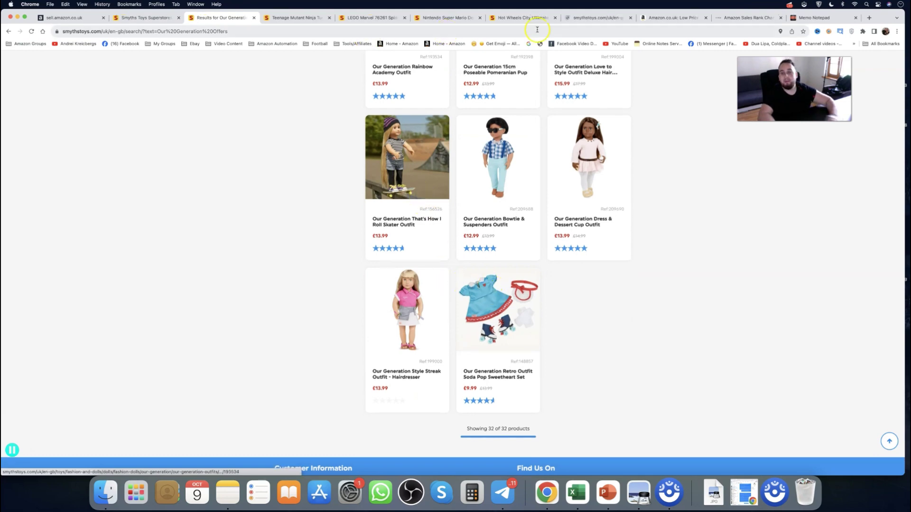
pyautogui.click(299, 17)
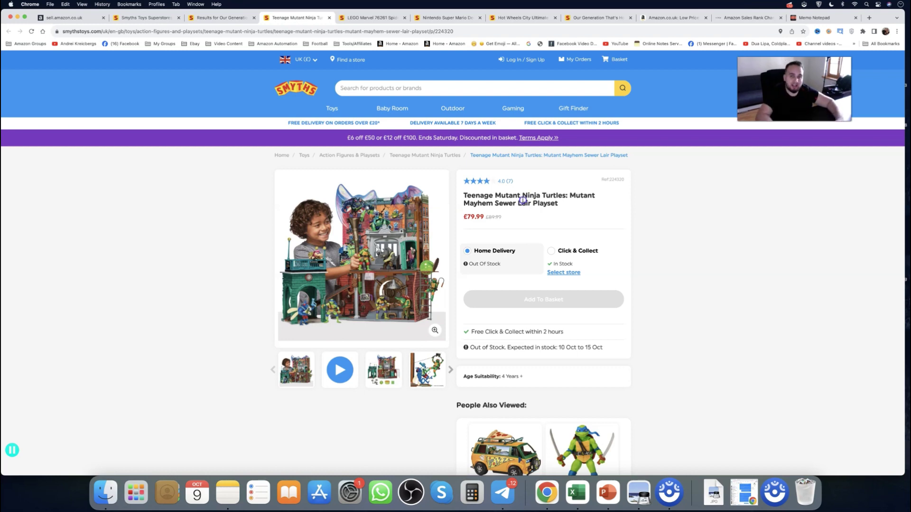
# Step: Search Amazon UK for the copied Mutant Mayhem Sewer Lair Playset title
pyautogui.tripleClick(522, 200)
pyautogui.press('super+c')
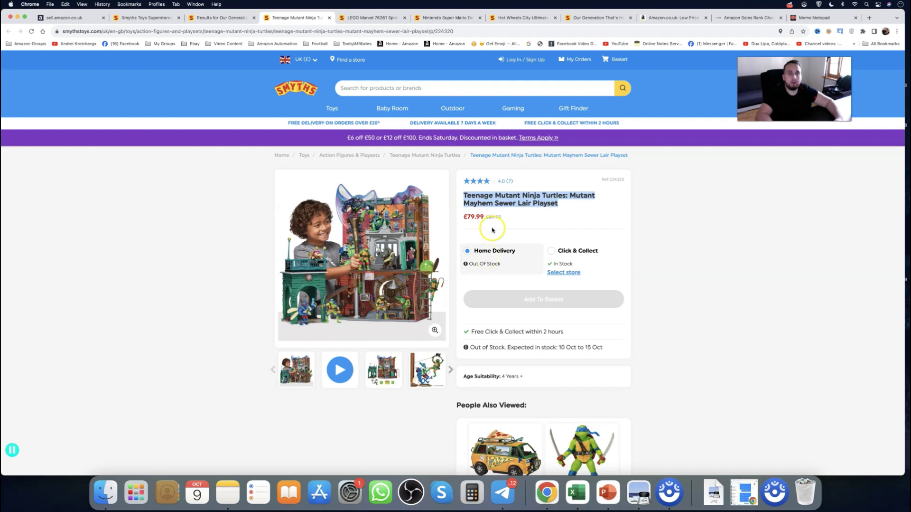
pyautogui.click(684, 12)
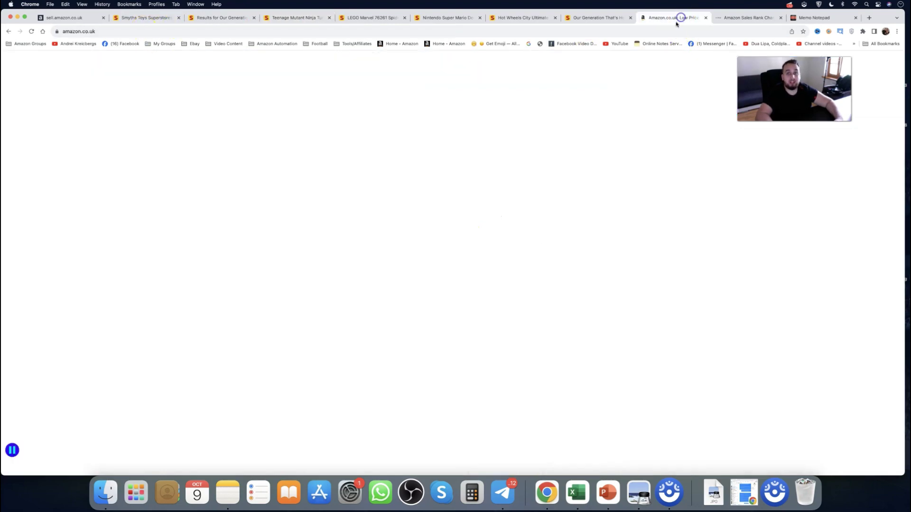
pyautogui.click(261, 61)
pyautogui.press('super+v')
pyautogui.press('Return')
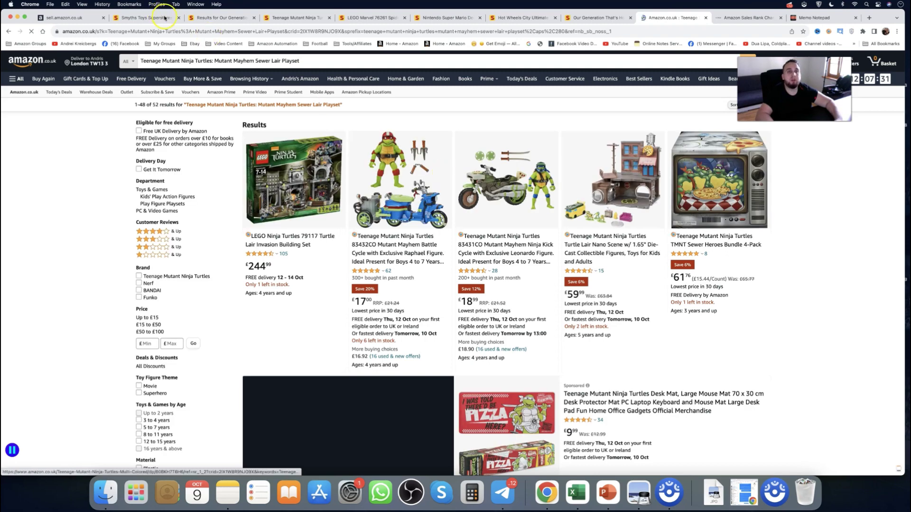
# Step: Move the Amazon results tab beside the Smyths pages and compare them with the £79.99 playset
pyautogui.click(219, 17)
pyautogui.click(673, 18)
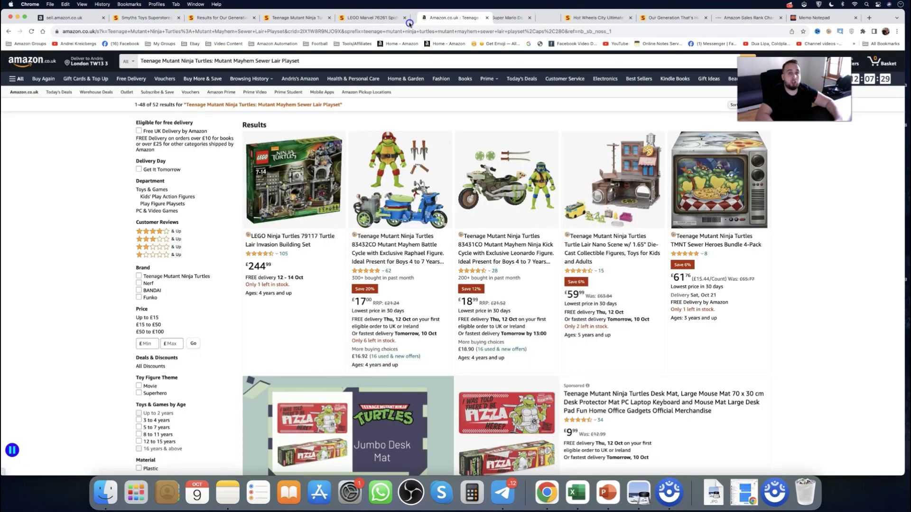
pyautogui.moveTo(575, 17); pyautogui.dragTo(296, 17)
pyautogui.click(207, 19)
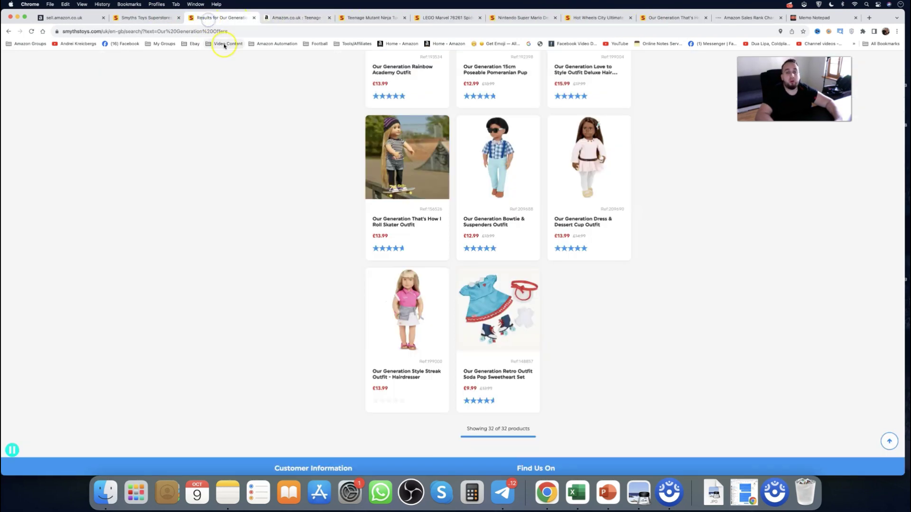
pyautogui.click(147, 17)
pyautogui.click(283, 18)
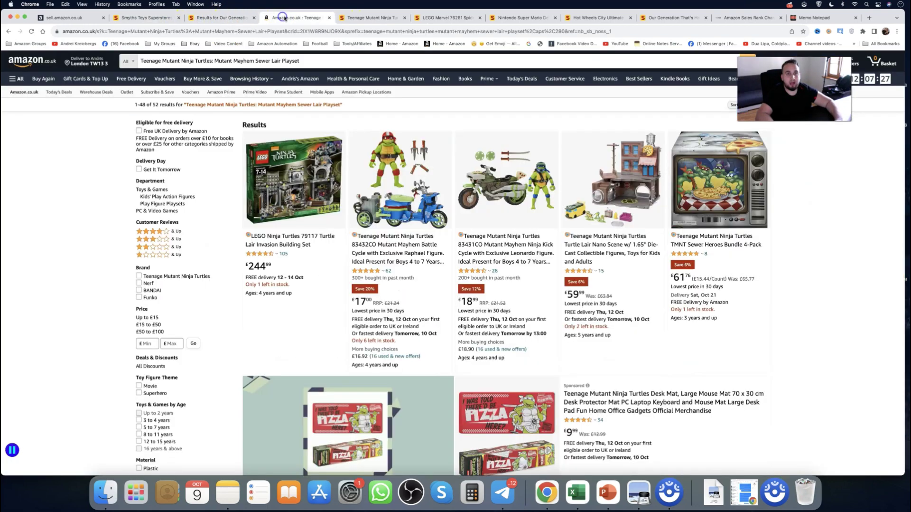
pyautogui.click(368, 18)
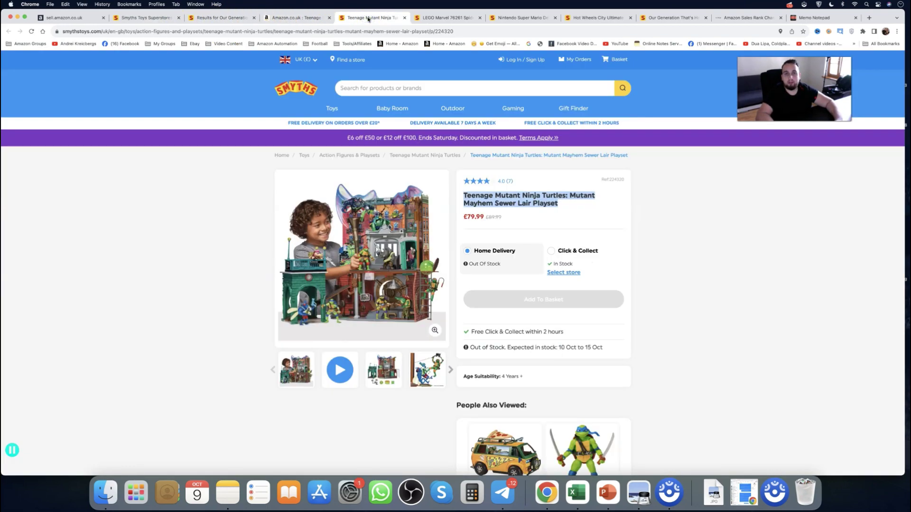
pyautogui.click(305, 20)
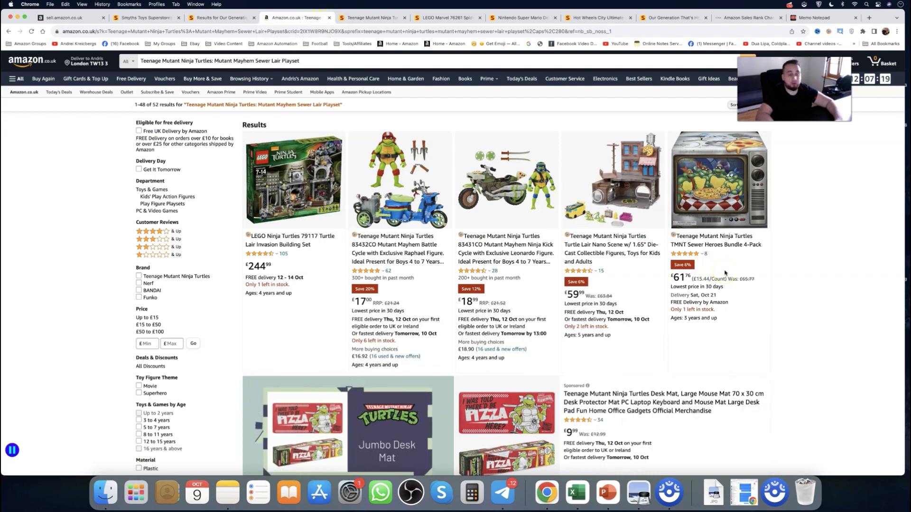
pyautogui.scroll(-2, 724, 273)
pyautogui.scroll(-5, 724, 274)
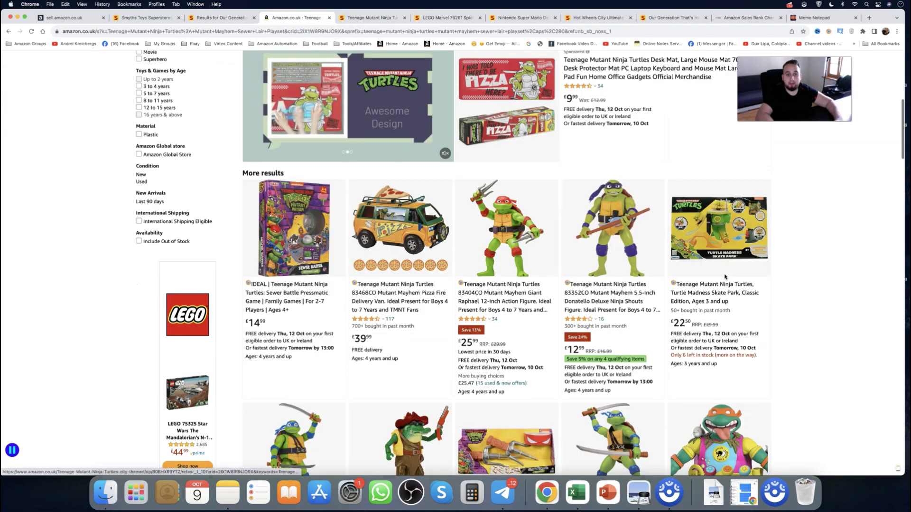
pyautogui.moveTo(719, 235)
pyautogui.scroll(5, 725, 275)
pyautogui.scroll(2, 724, 276)
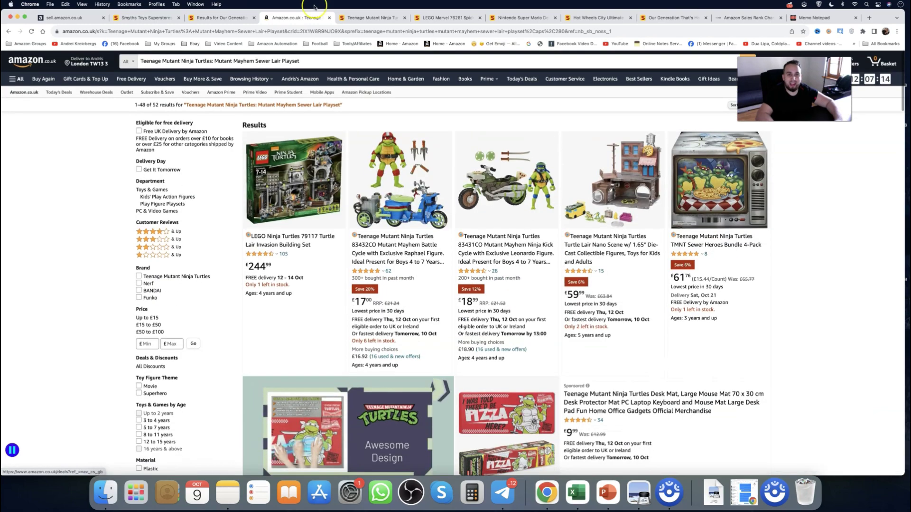
# Step: Close the Sewer Lair page and search Amazon UK for the LEGO Marvel 76261 Spider-Man set
pyautogui.click(348, 20)
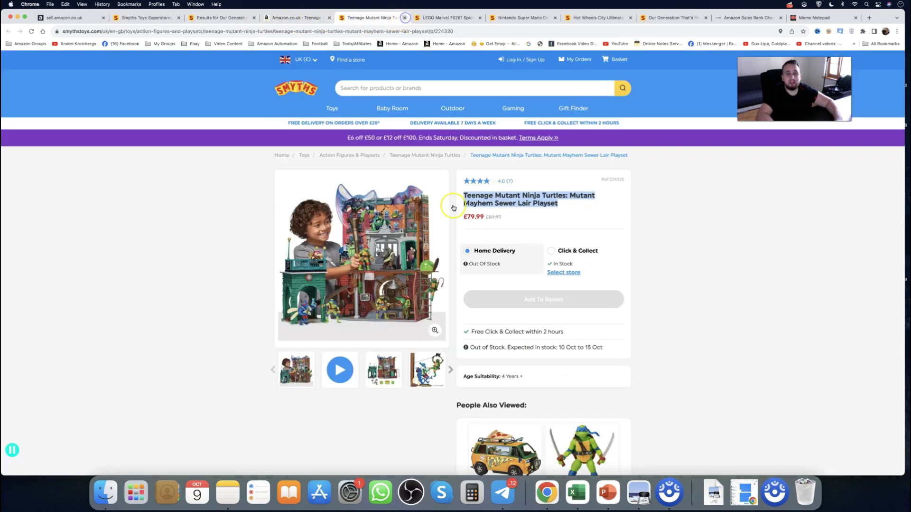
pyautogui.press('super+w')
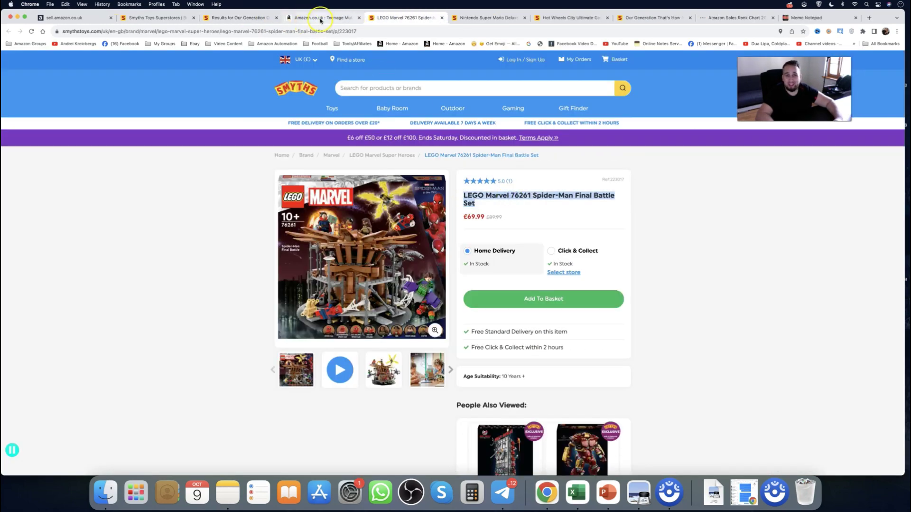
pyautogui.click(321, 20)
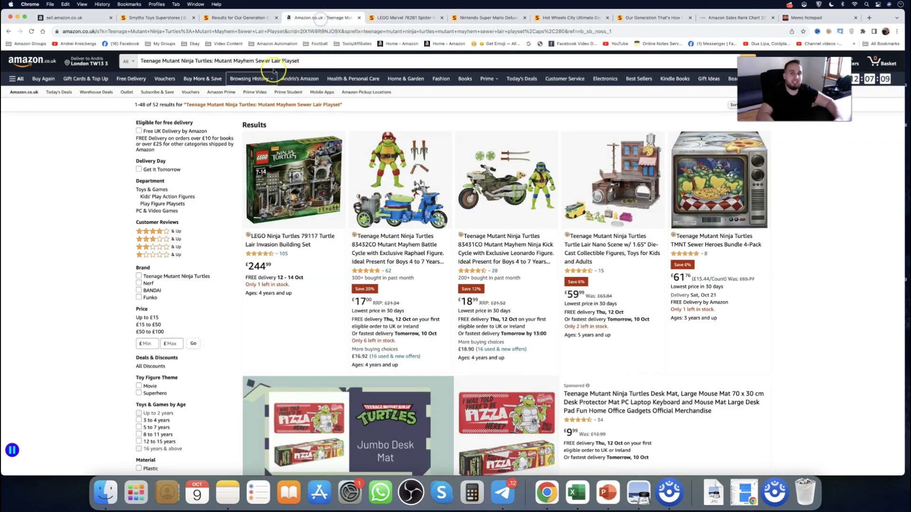
pyautogui.moveTo(300, 61); pyautogui.dragTo(275, 65)
pyautogui.press('super+a')
pyautogui.write('LEGO Marvel 76261 Spider-Man Final Battle Set')
pyautogui.press('Return')
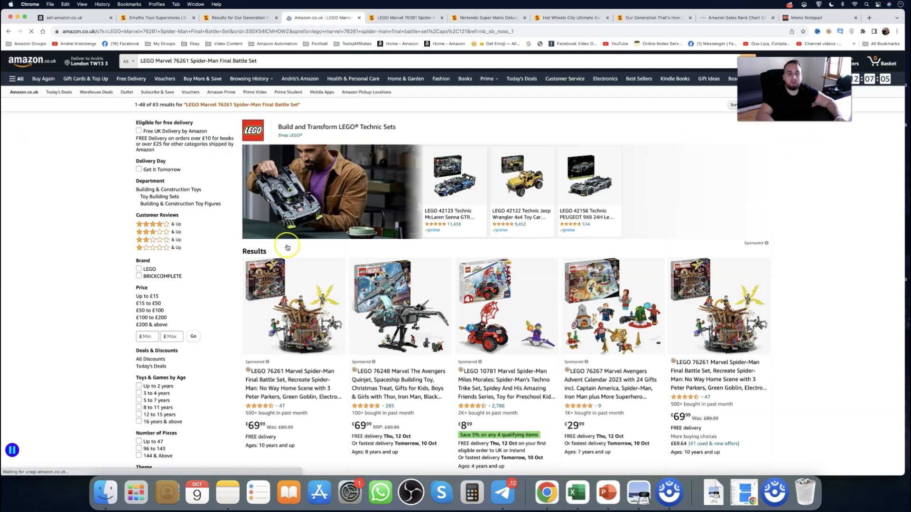
# Step: Check the £69.99 Amazon result and return to the Smyths LEGO Marvel Spider-Man page
pyautogui.scroll(-4, 286, 266)
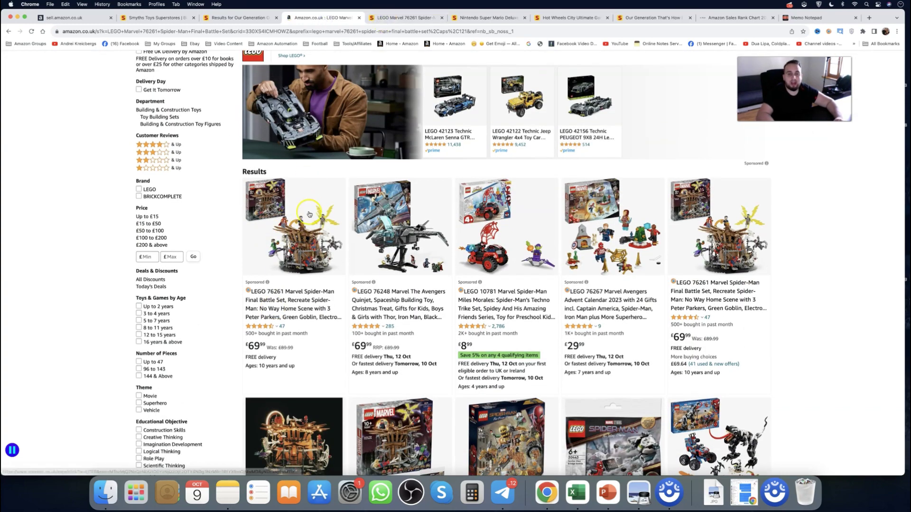
pyautogui.click(355, 19)
pyautogui.click(388, 18)
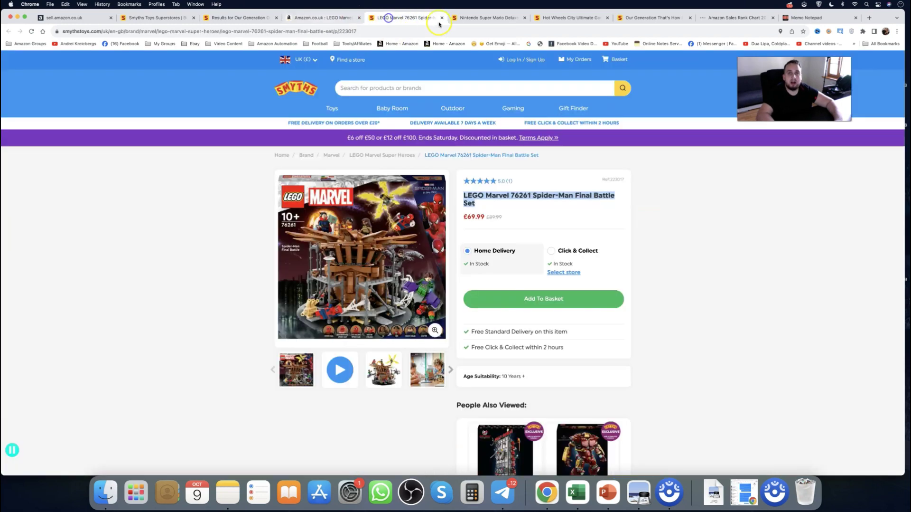
# Step: Close the LEGO page and search Amazon UK for the Bowser's Airship Playset title
pyautogui.click(439, 18)
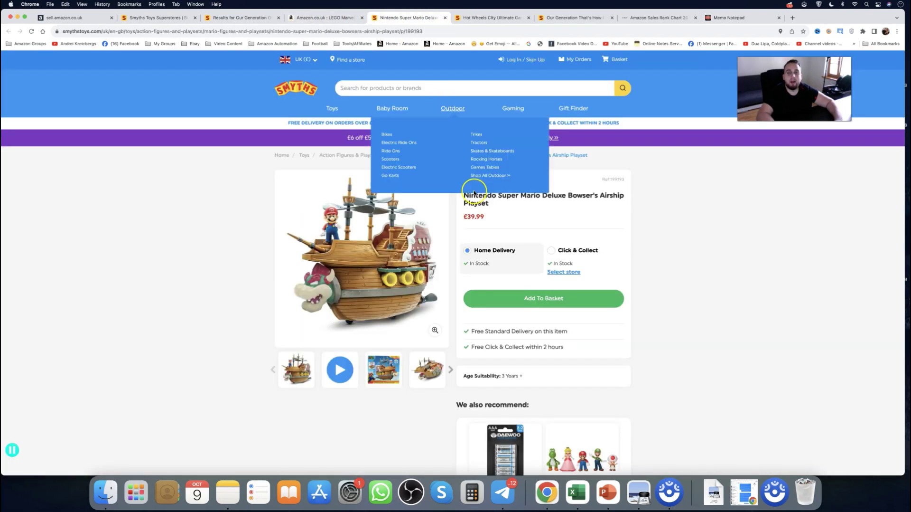
pyautogui.tripleClick(483, 197)
pyautogui.press('super+c')
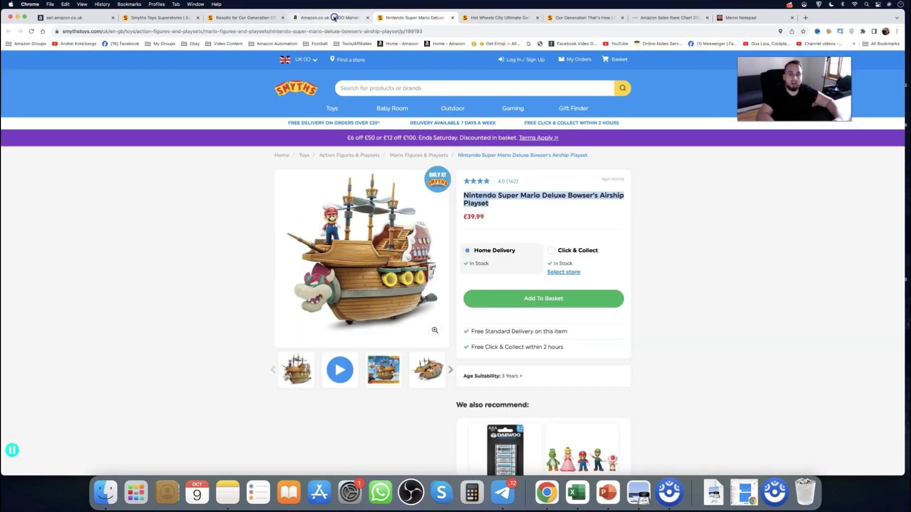
pyautogui.click(335, 18)
pyautogui.click(307, 64)
pyautogui.press('super+a')
pyautogui.press('super+v')
pyautogui.press('Return')
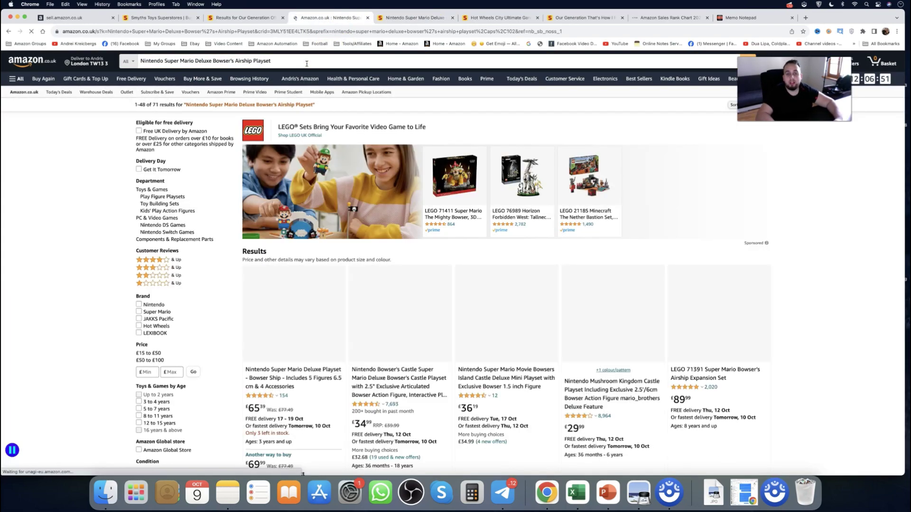
# Step: Compare the results with the Smyths page and open the Bowser Ship result in a new tab
pyautogui.scroll(-2, 356, 57)
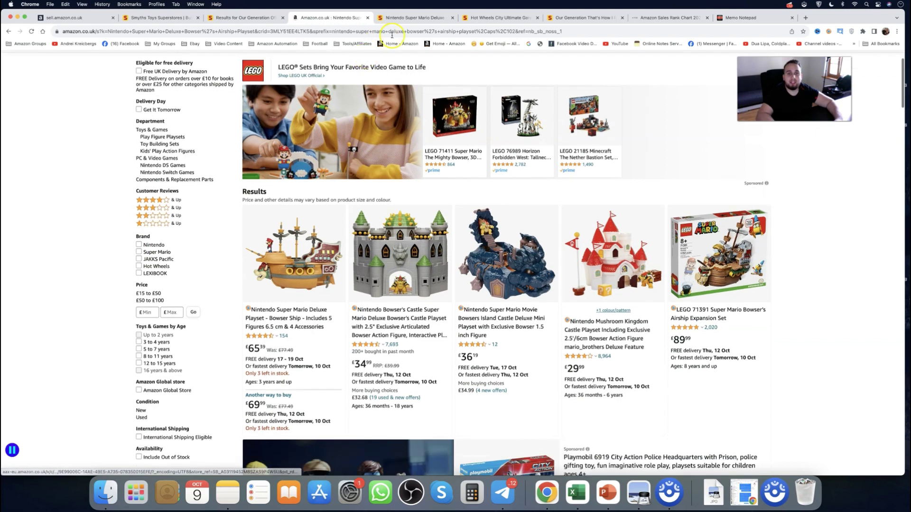
pyautogui.click(405, 18)
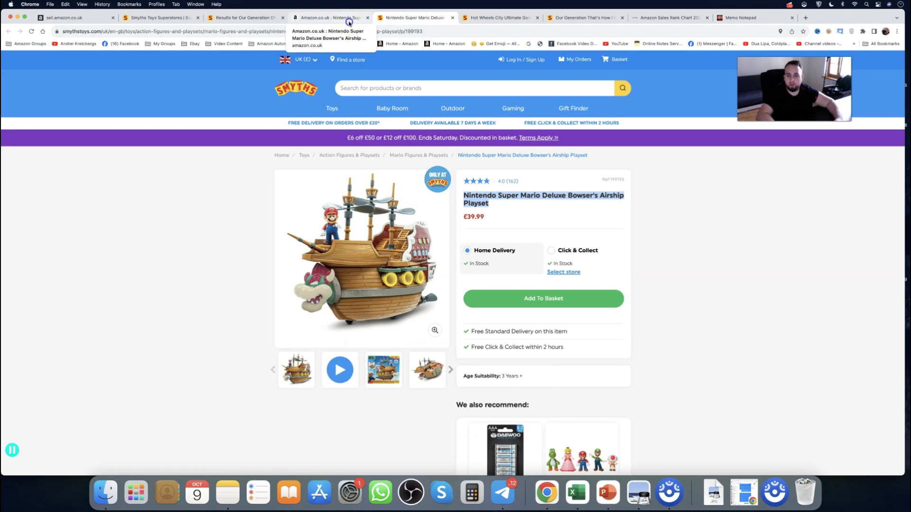
pyautogui.click(349, 21)
pyautogui.keyDown('super'); pyautogui.click(270, 325); pyautogui.keyUp('super')
# Step: Review the £65.99 Amazon Bowser Ship listing with SellerAmp and view its boxed-set picture
pyautogui.click(413, 22)
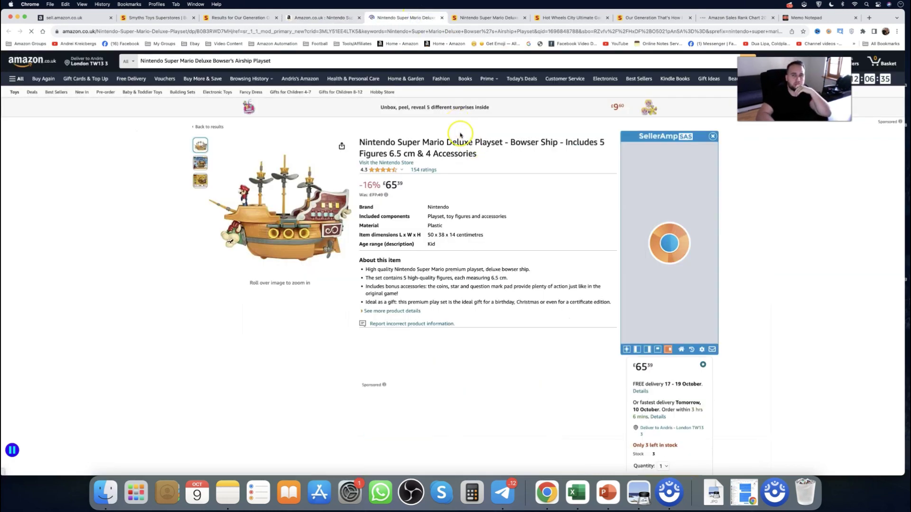
pyautogui.click(468, 18)
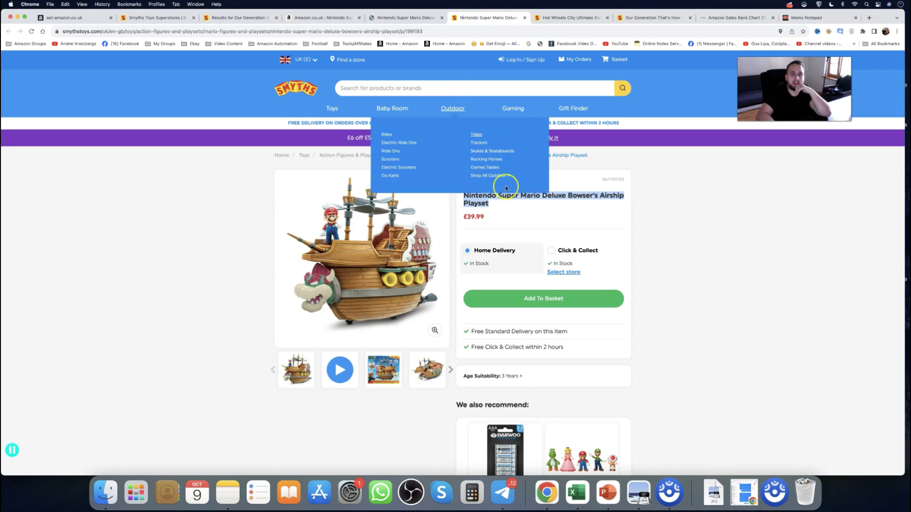
pyautogui.click(413, 18)
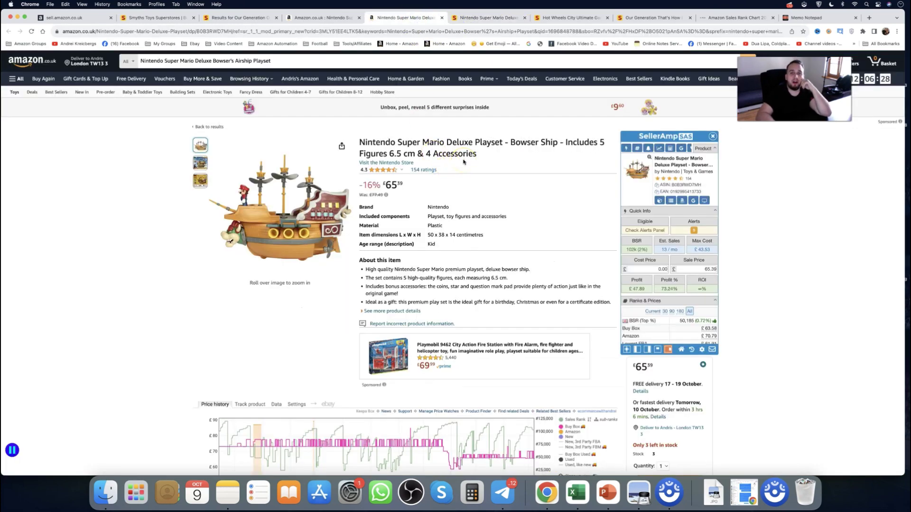
pyautogui.click(202, 169)
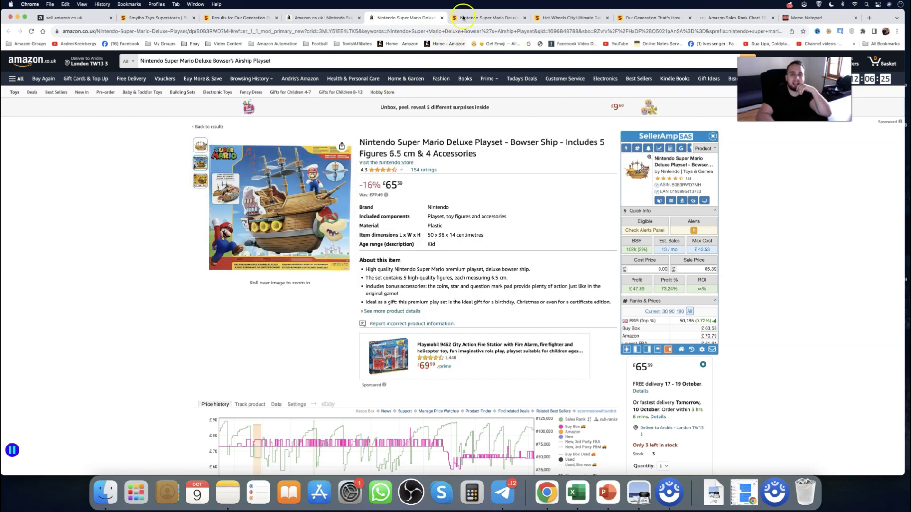
# Step: Read the £39.99 Smyths Airship features, noting two AAA batteries are required
pyautogui.click(467, 19)
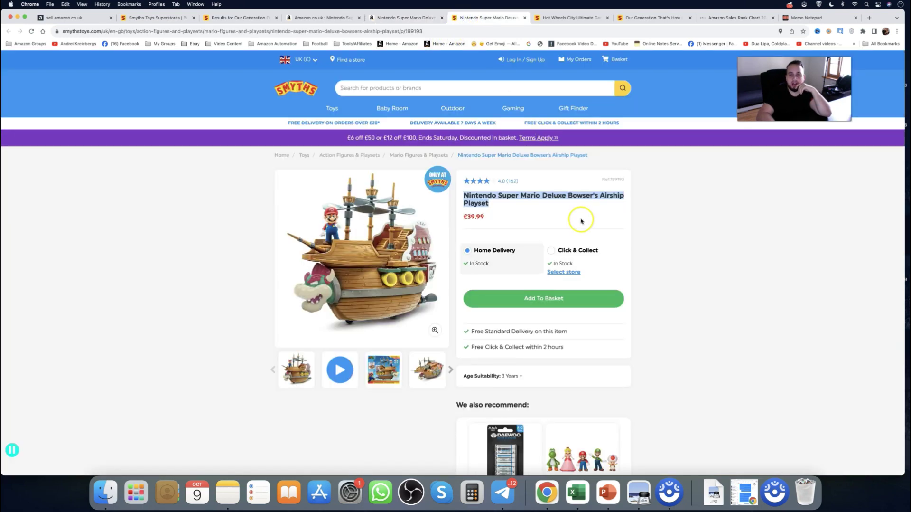
pyautogui.scroll(-7, 576, 223)
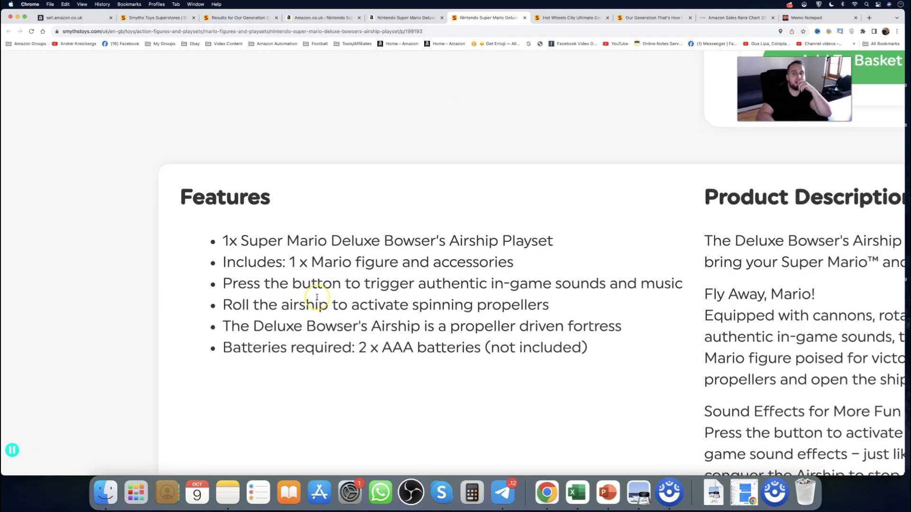
pyautogui.scroll(-1, 317, 295)
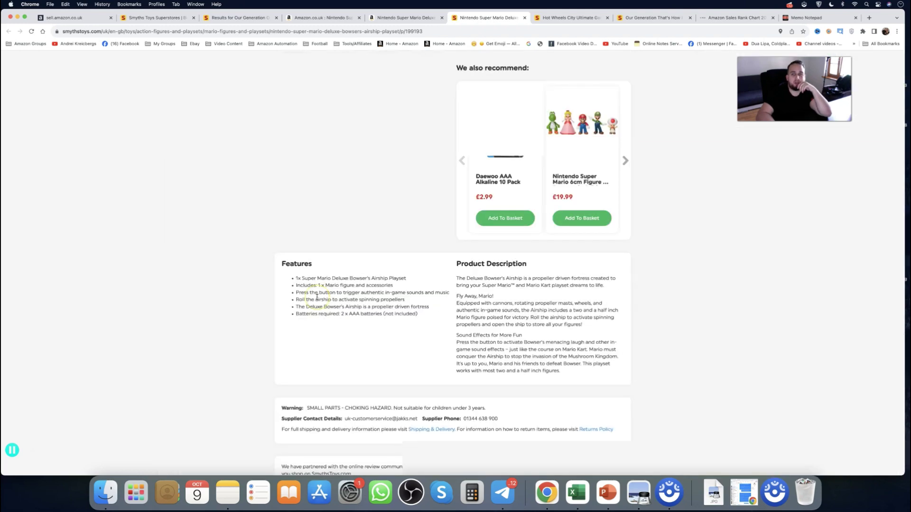
pyautogui.scroll(1, 318, 296)
pyautogui.scroll(-2, 320, 295)
pyautogui.scroll(2, 320, 294)
pyautogui.scroll(5, 499, 270)
pyautogui.scroll(2, 422, 300)
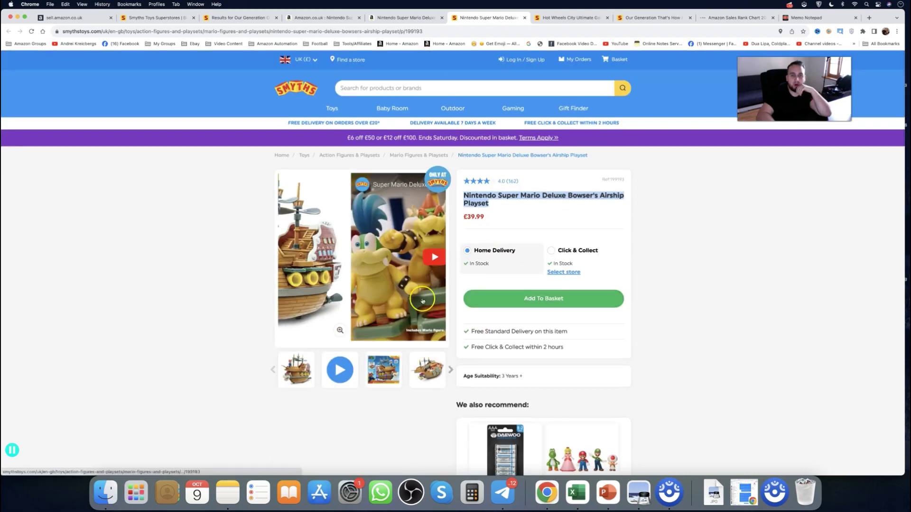
# Step: Compare the Amazon Bowser Ship product image with the Smyths Airship box picture
pyautogui.click(420, 18)
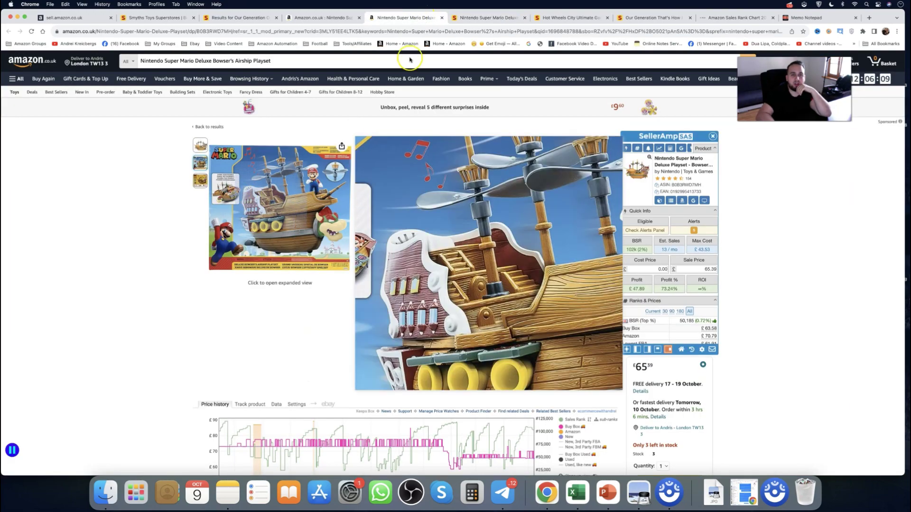
pyautogui.scroll(5, 331, 189)
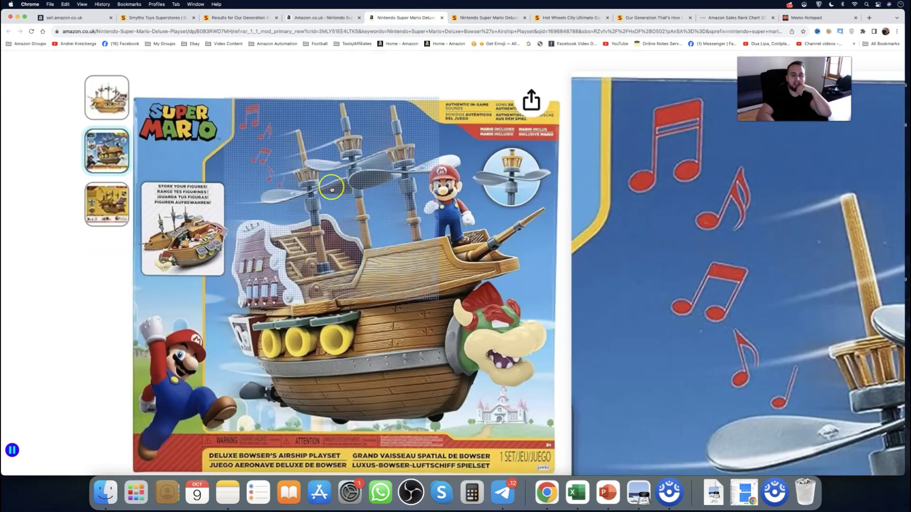
pyautogui.scroll(-1, 389, 109)
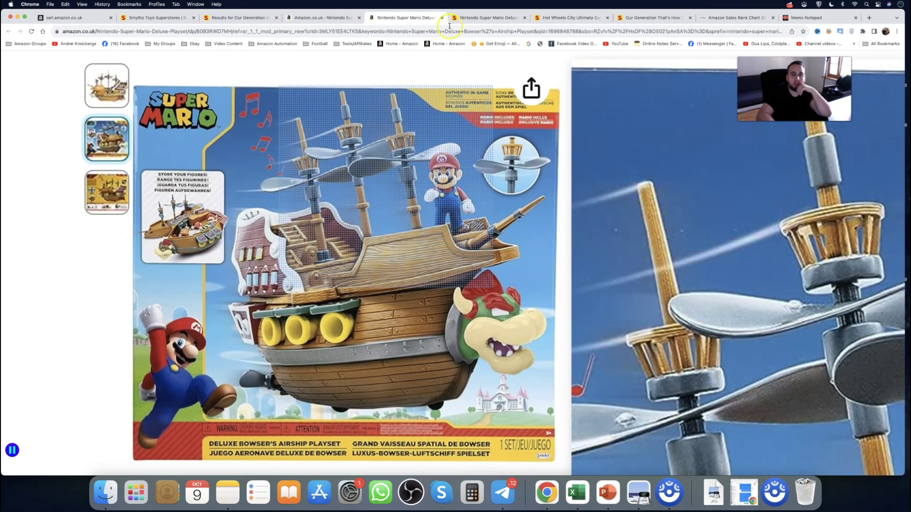
pyautogui.click(459, 17)
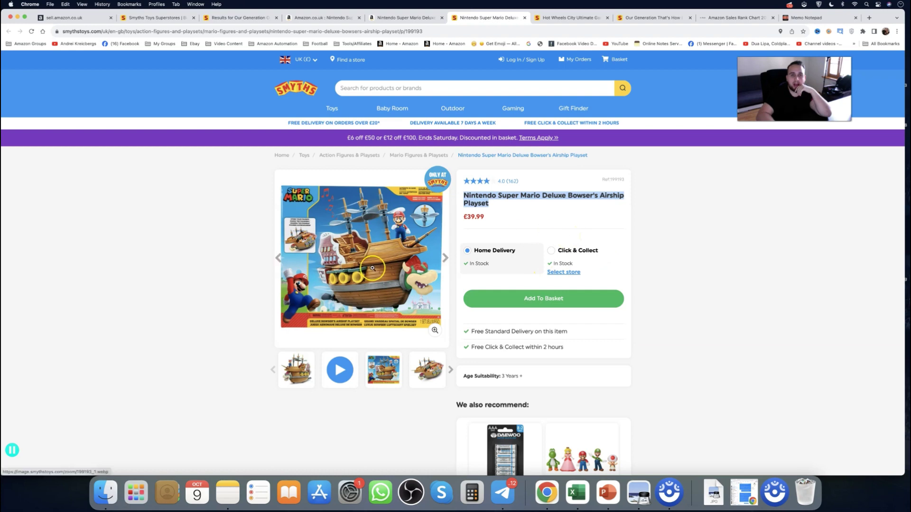
pyautogui.scroll(5, 384, 269)
pyautogui.scroll(-1, 402, 269)
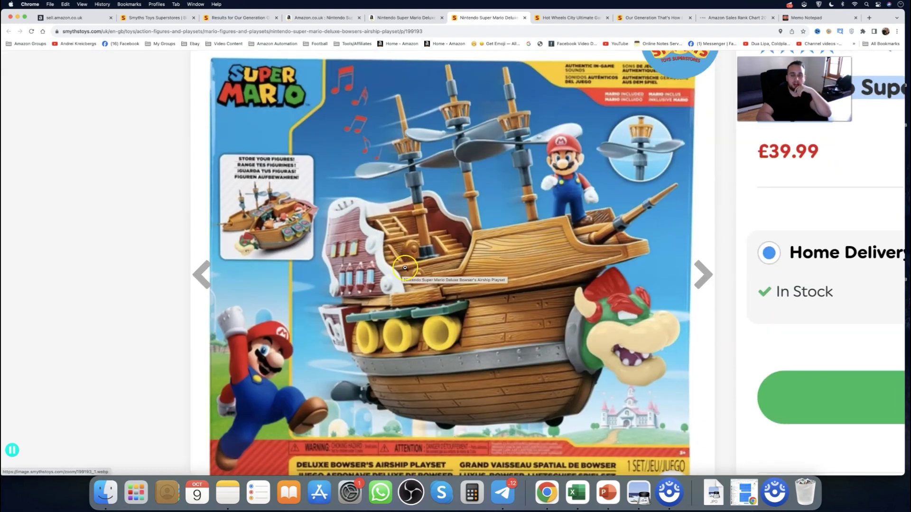
pyautogui.scroll(-5, 397, 263)
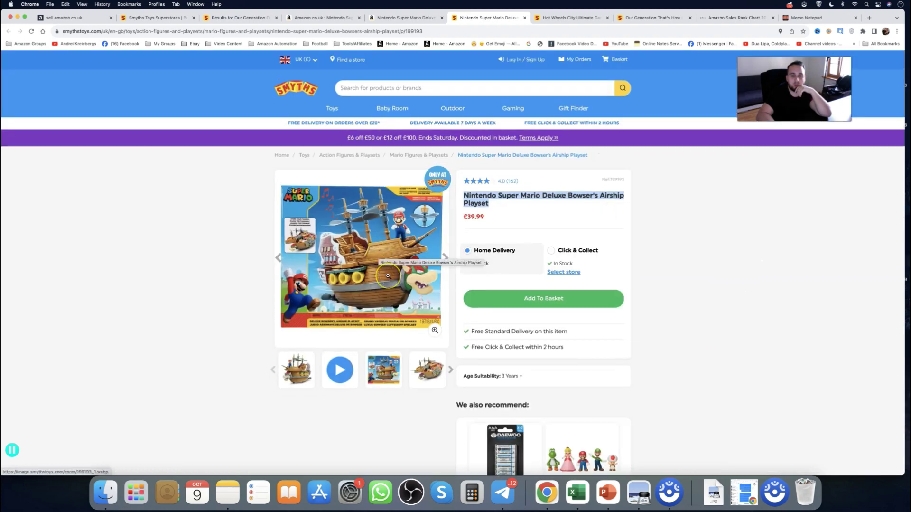
pyautogui.scroll(5, 388, 275)
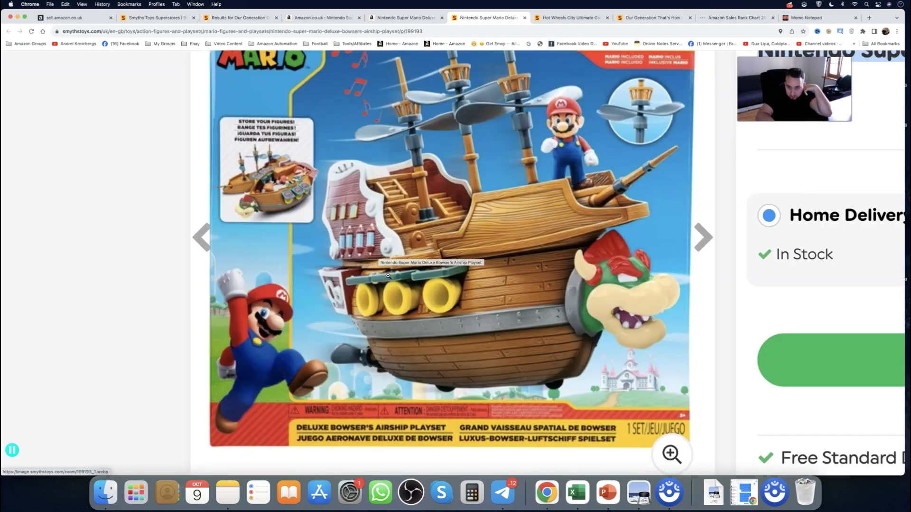
pyautogui.scroll(-3, 388, 276)
pyautogui.scroll(-2, 388, 275)
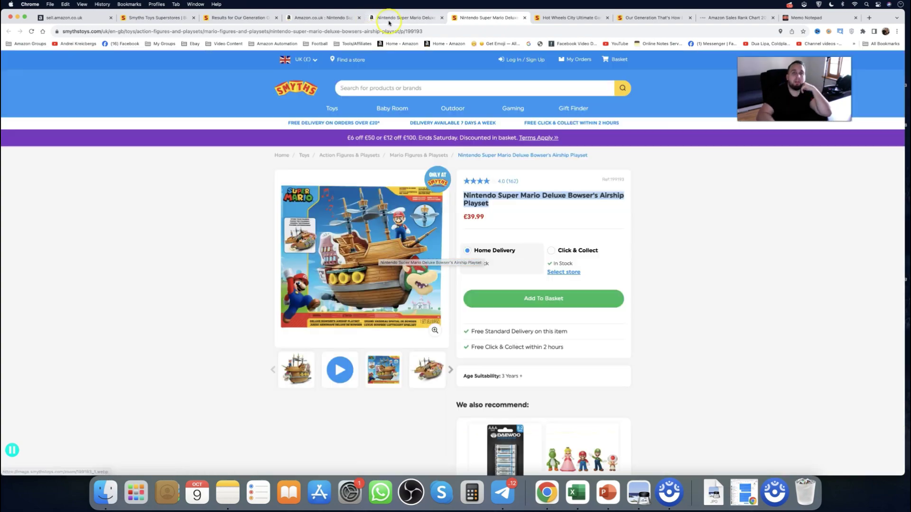
# Step: Recheck the £65.39 Amazon listing image, then return to the £39.99 Smyths Bowser's Airship page
pyautogui.click(390, 19)
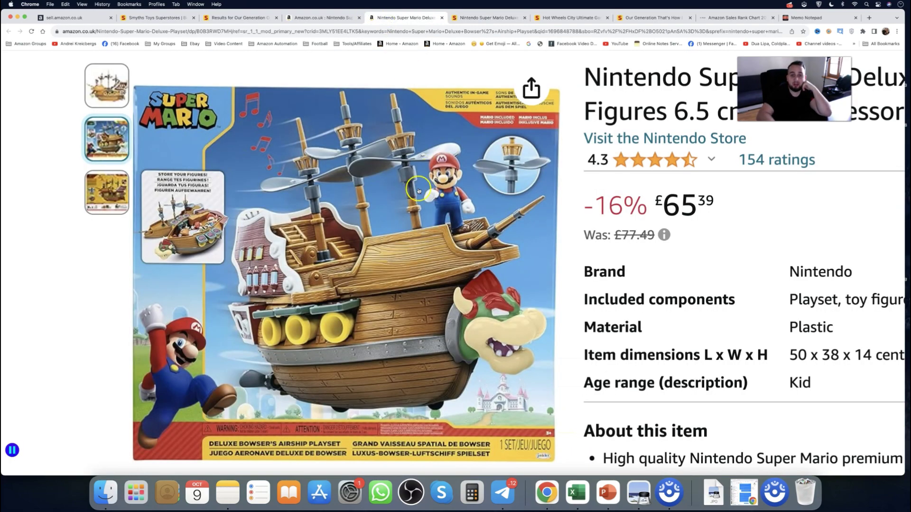
pyautogui.scroll(-3, 418, 190)
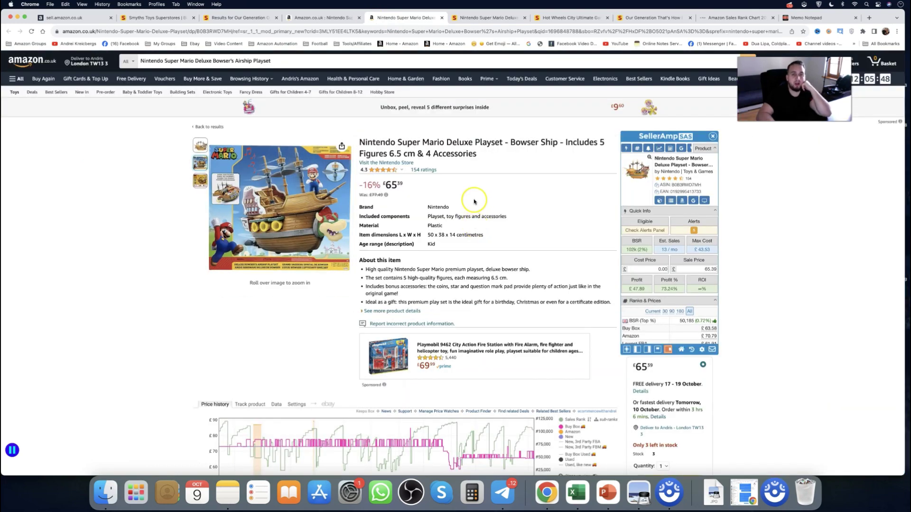
pyautogui.click(462, 17)
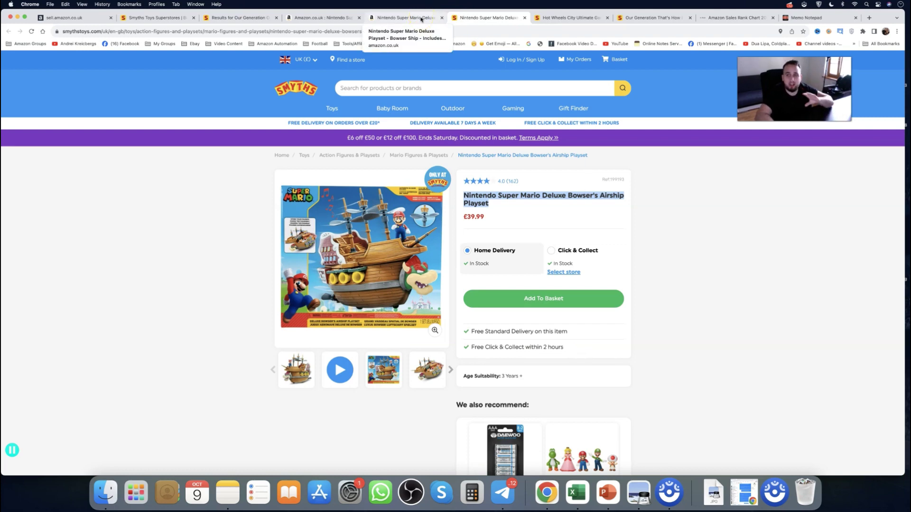
# Step: Enter a £40 cost price in SellerAmp for the Bowser Ship listing
pyautogui.click(421, 19)
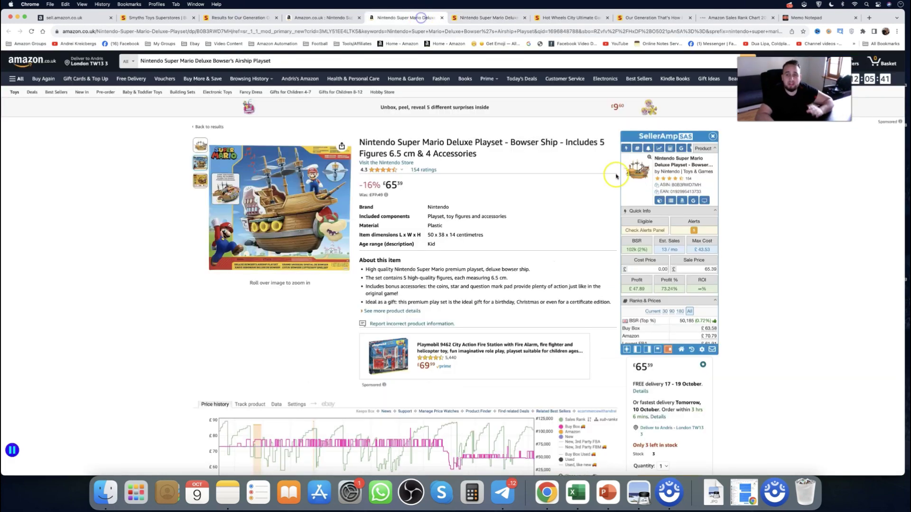
pyautogui.click(651, 269)
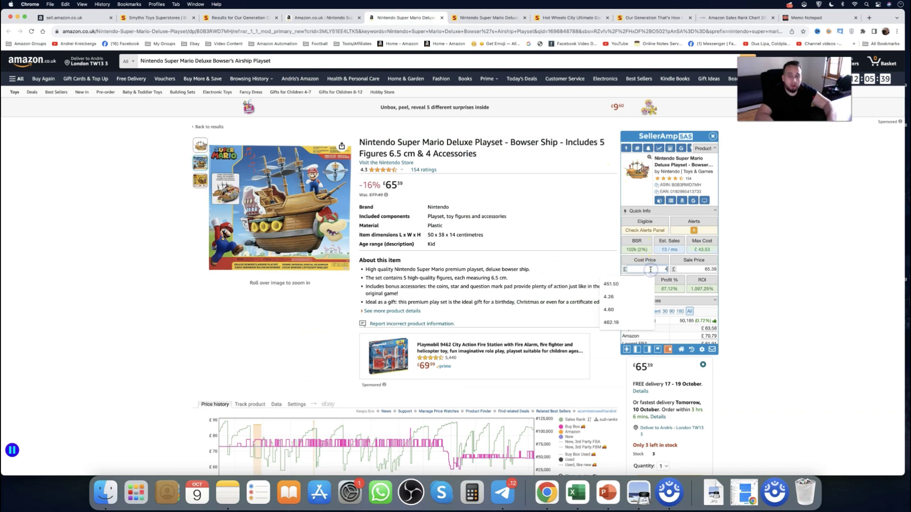
pyautogui.write('40')
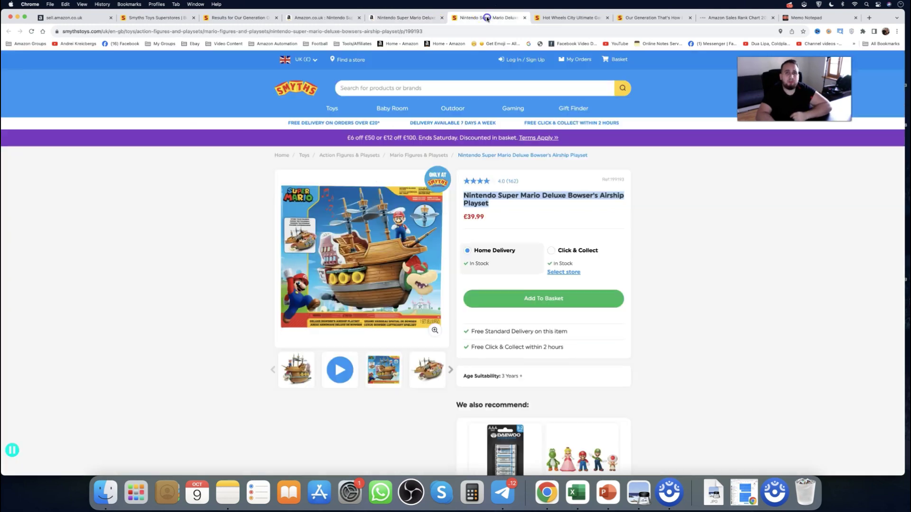
# Step: Close the duplicate Mario tab, copy the Hot Wheels garage title, and open a fresh Amazon home page
pyautogui.click(488, 18)
pyautogui.click(523, 18)
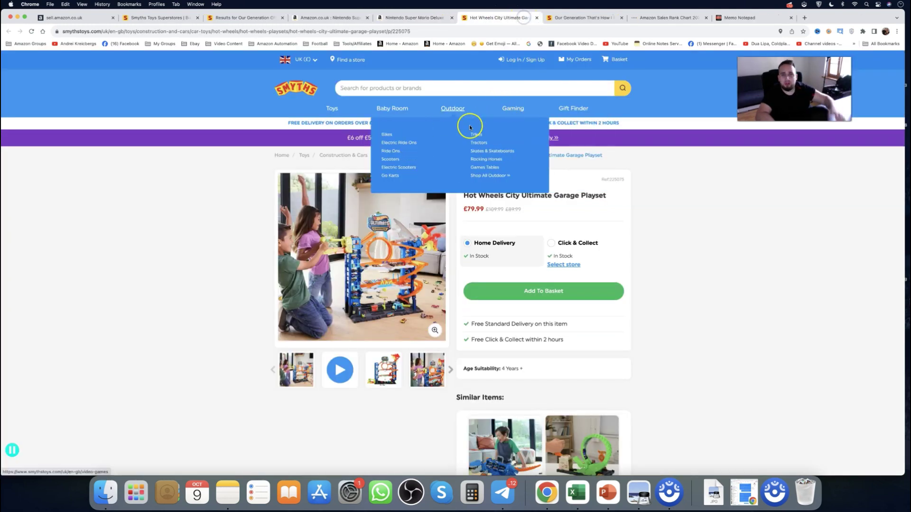
pyautogui.tripleClick(526, 195)
pyautogui.press('super+c')
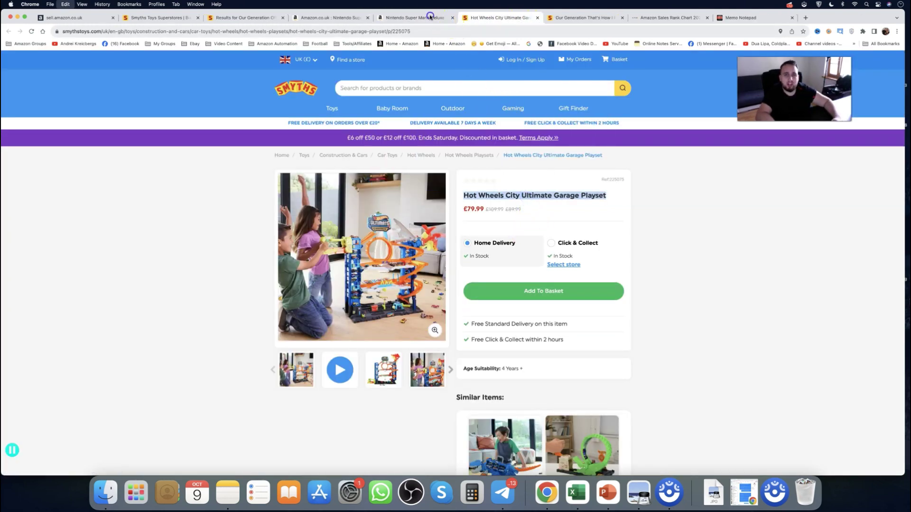
pyautogui.click(430, 18)
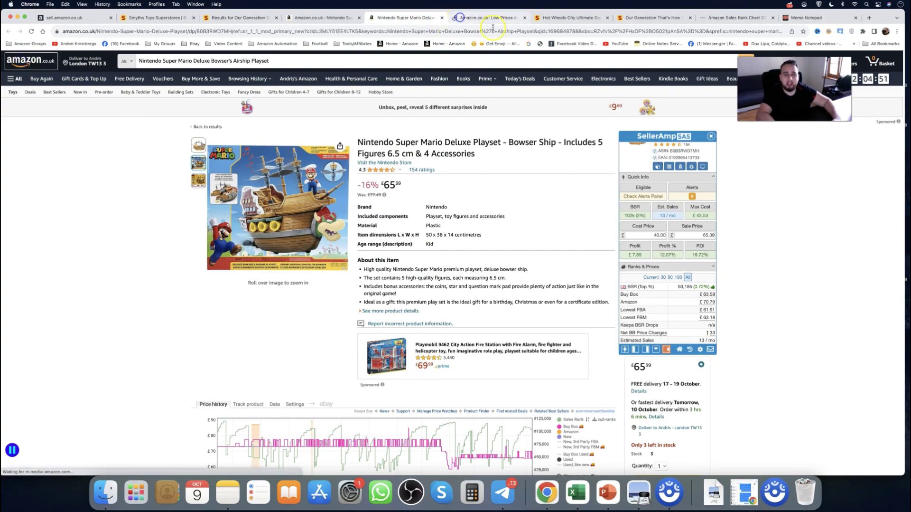
pyautogui.click(479, 18)
pyautogui.click(560, 17)
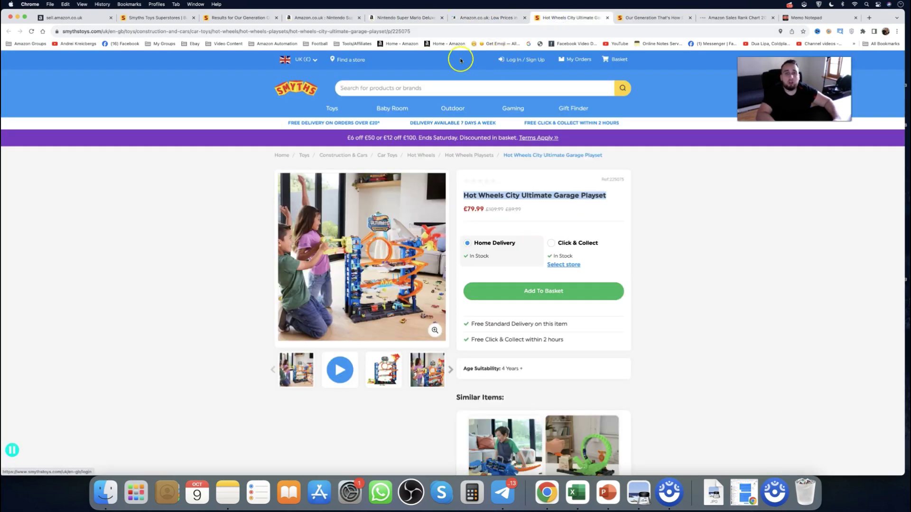
# Step: Search Amazon for the copied Hot Wheels City garage playset title
pyautogui.scroll(-2, 499, 280)
pyautogui.scroll(-6, 379, 290)
pyautogui.scroll(-1, 378, 290)
pyautogui.scroll(5, 379, 286)
pyautogui.scroll(-3, 380, 287)
pyautogui.scroll(-3, 377, 287)
pyautogui.scroll(10, 377, 287)
pyautogui.click(502, 18)
pyautogui.click(290, 61)
pyautogui.press('super+v')
pyautogui.press('Return')
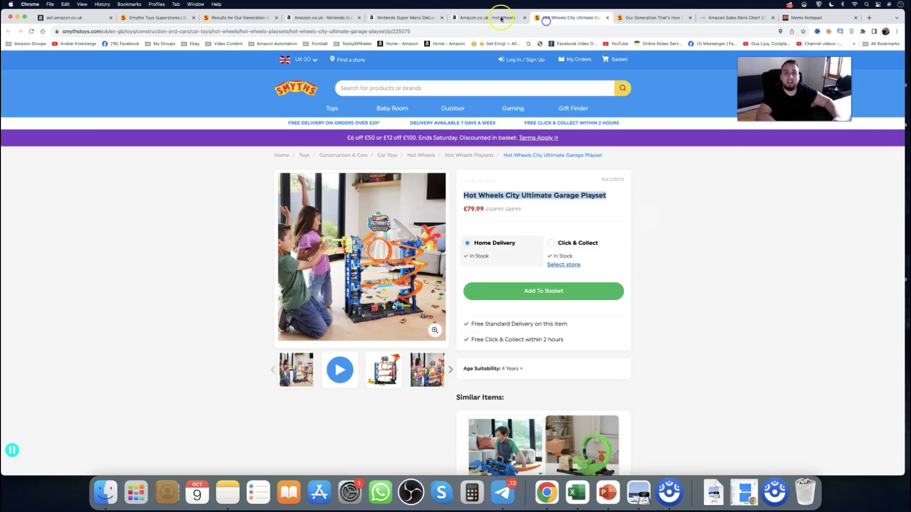
# Step: Match the £79.99 Amazon Ultimate Garage listing against Smyths, then close both Hot Wheels tabs
pyautogui.click(547, 19)
pyautogui.click(497, 19)
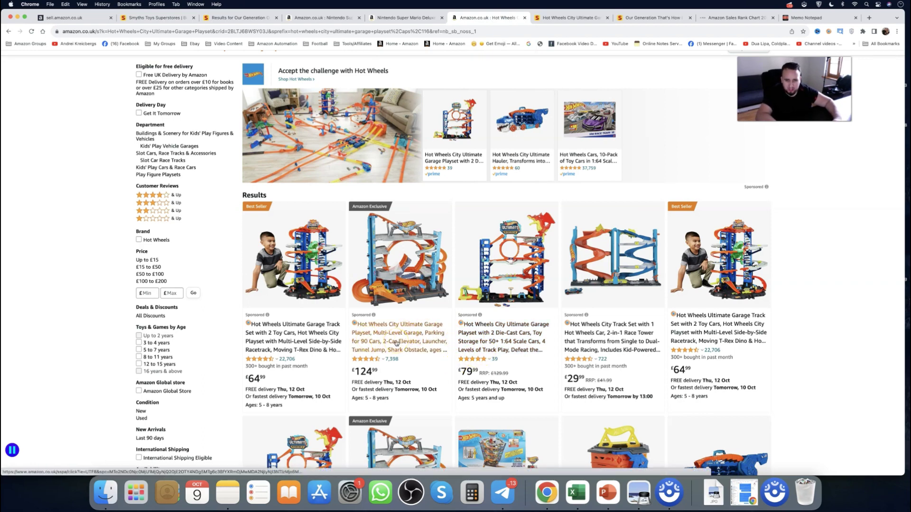
pyautogui.keyDown('super'); pyautogui.click(460, 337); pyautogui.keyUp('super')
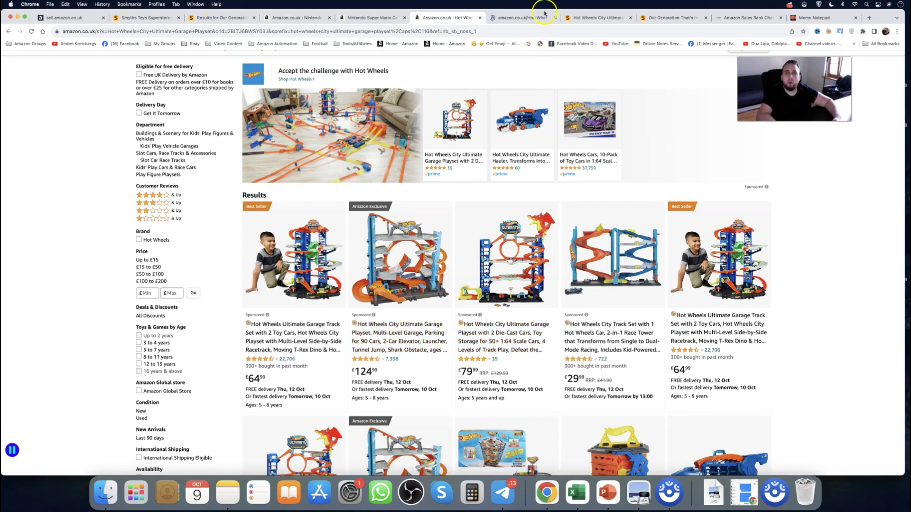
pyautogui.click(544, 17)
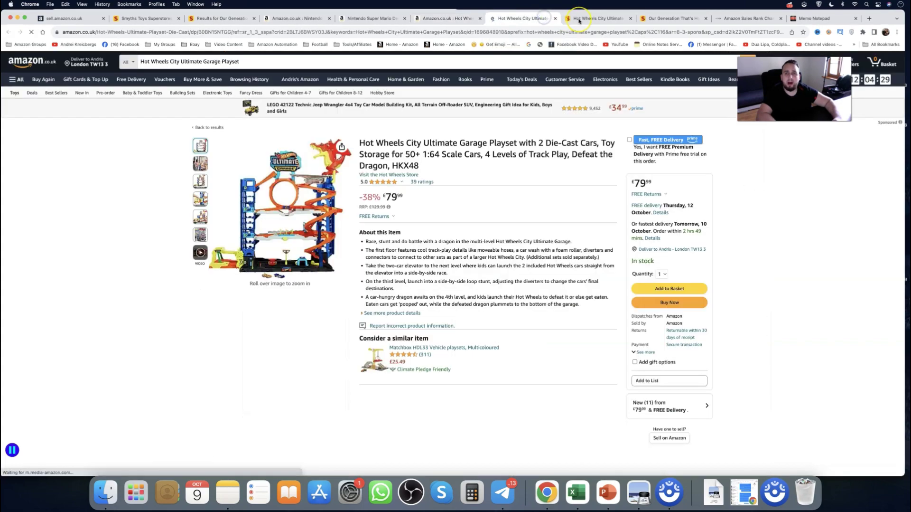
pyautogui.click(578, 19)
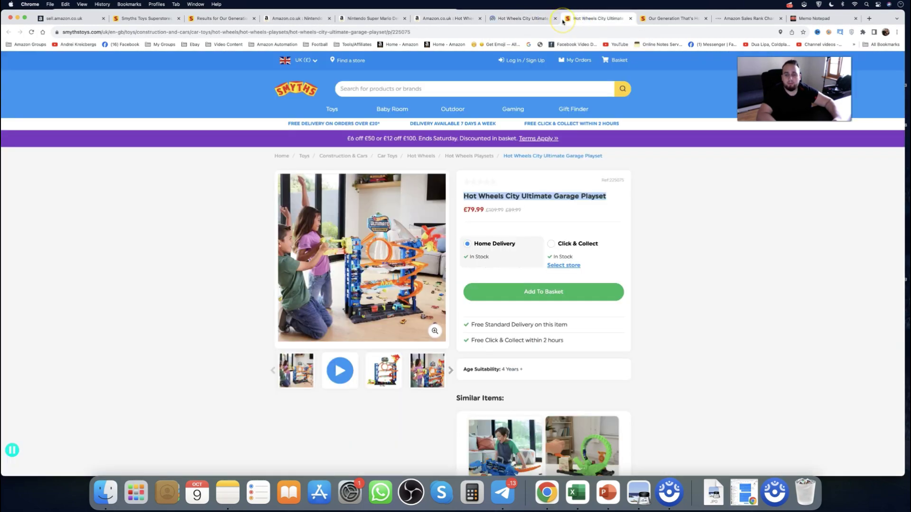
pyautogui.click(541, 19)
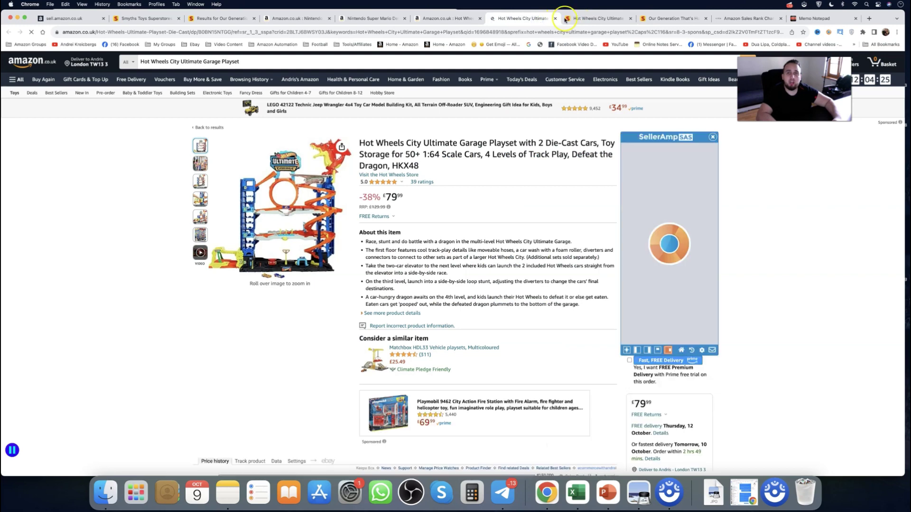
pyautogui.click(556, 18)
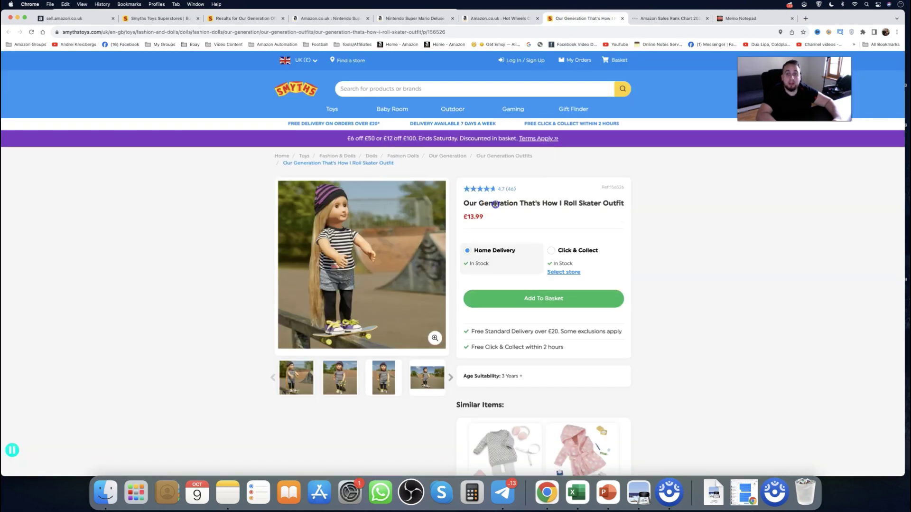
# Step: Search Amazon for the copied Our Generation That's How I Roll Skater Outfit title
pyautogui.doubleClick(495, 204)
pyautogui.tripleClick(495, 204)
pyautogui.hotkey('ctrl', 'c')
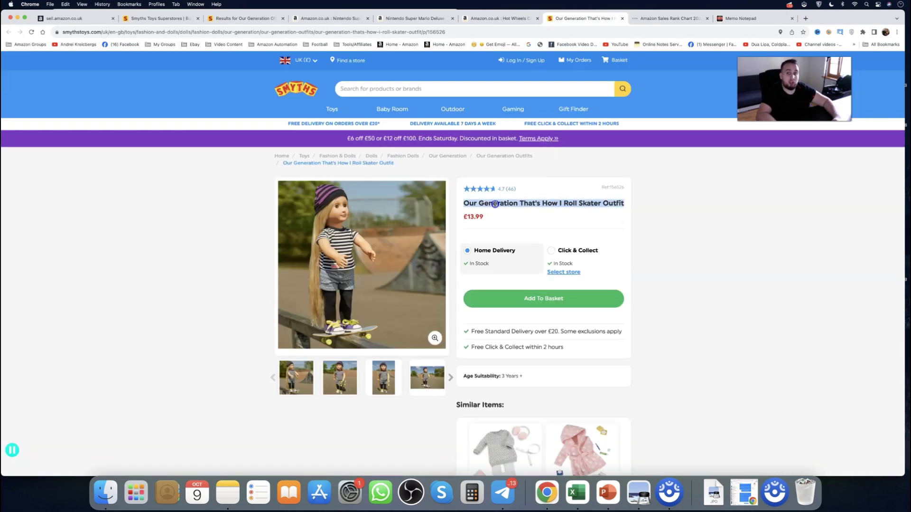
pyautogui.click(480, 18)
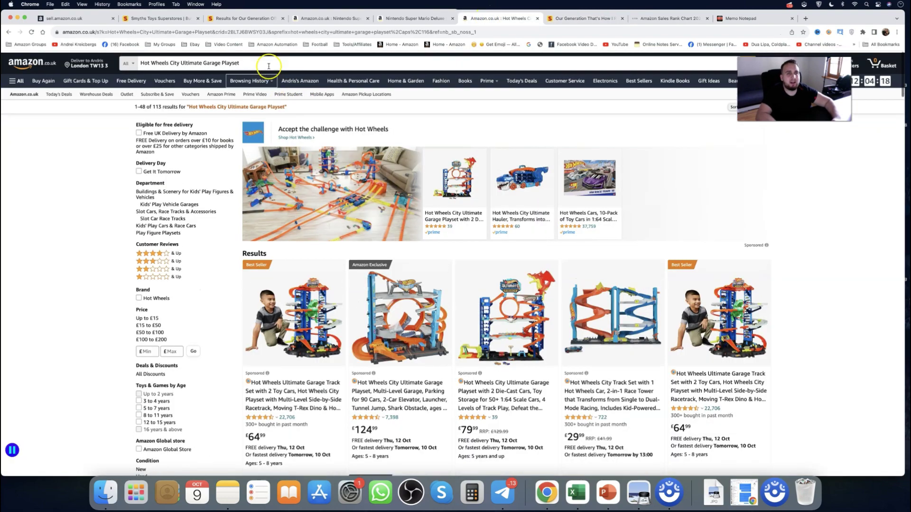
pyautogui.click(270, 64)
pyautogui.hotkey('ctrl', 'a')
pyautogui.hotkey('ctrl', 'v')
pyautogui.press('Return')
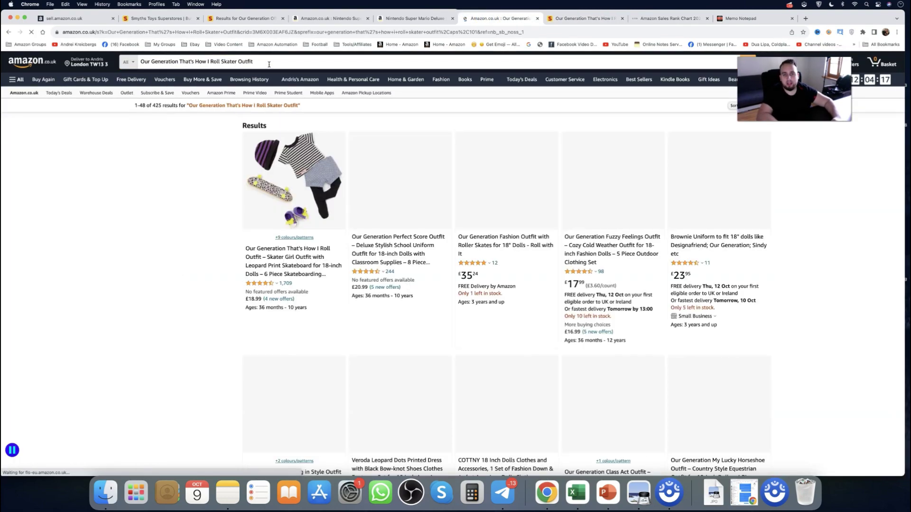
pyautogui.scroll(-6, 442, 162)
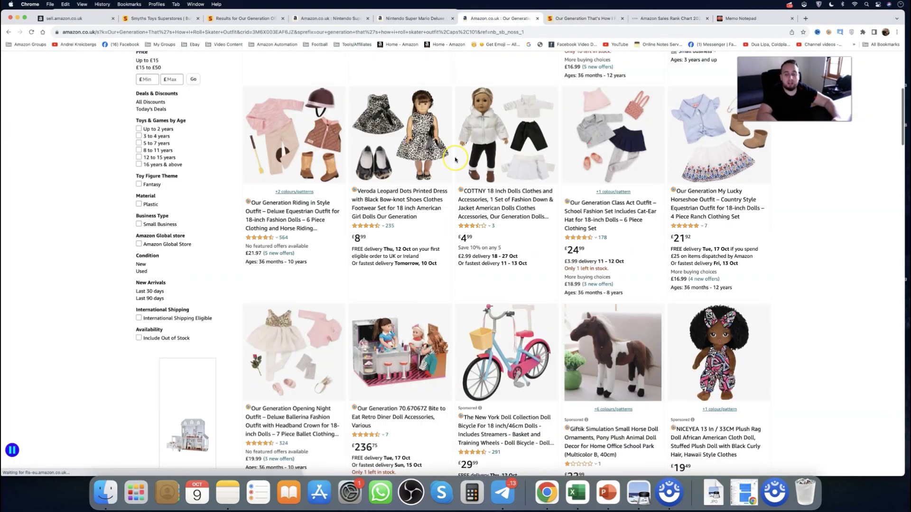
pyautogui.scroll(-4, 455, 160)
pyautogui.scroll(10, 455, 159)
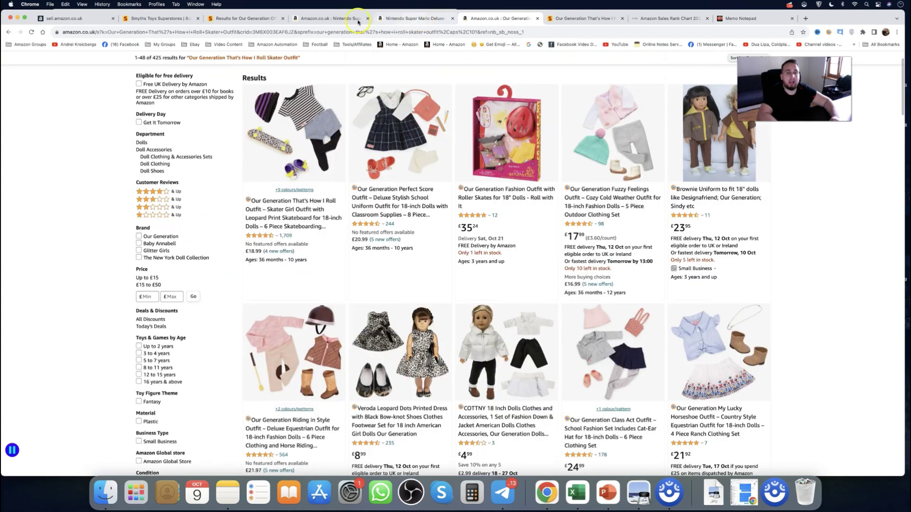
# Step: Open the Bowser Ship Amazon listing and mark SellerAmp's 102k (2%) sales rank
pyautogui.click(255, 20)
pyautogui.click(329, 19)
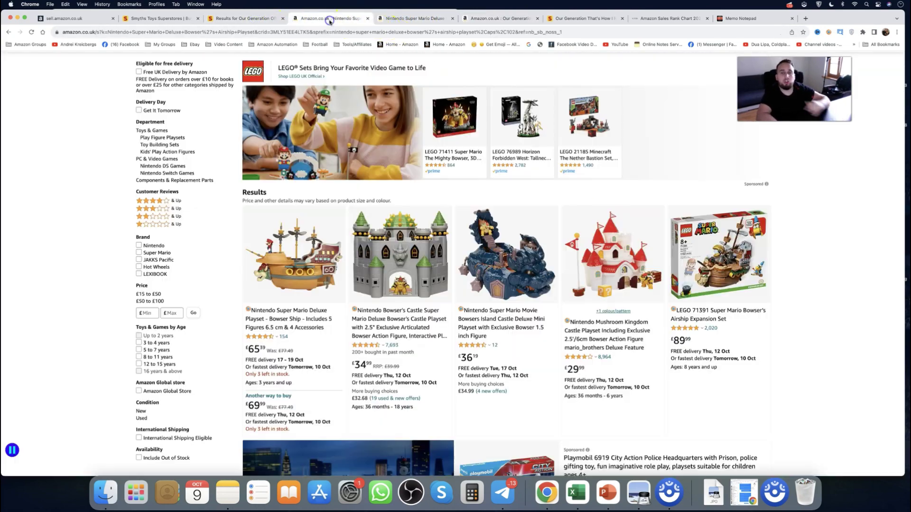
pyautogui.click(434, 19)
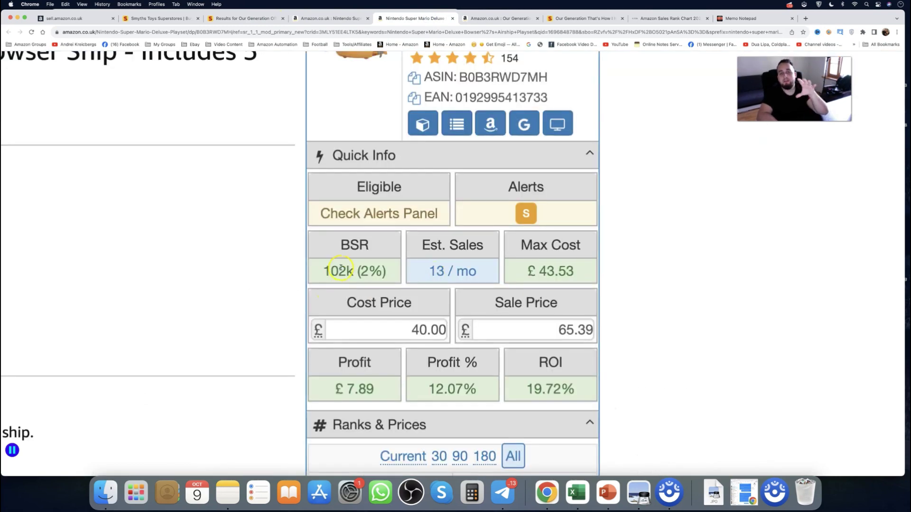
pyautogui.moveTo(383, 271); pyautogui.dragTo(286, 263)
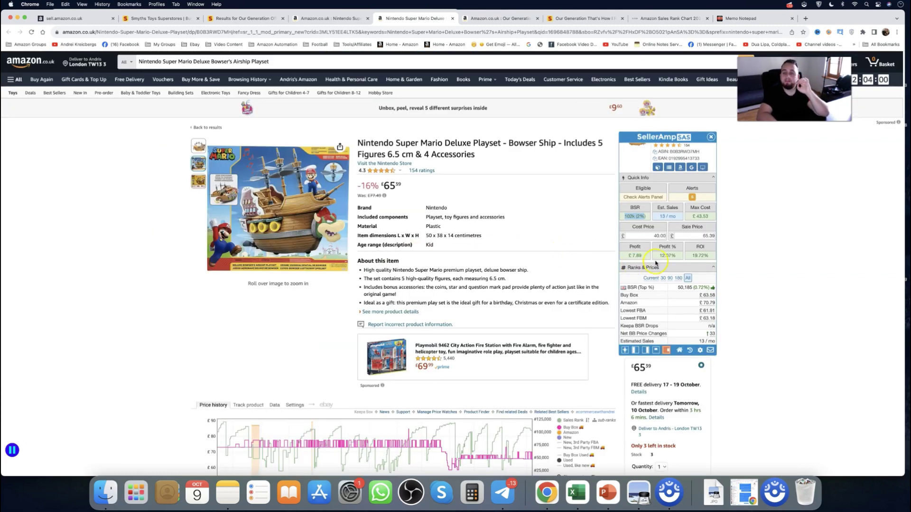
# Step: Mark the 101,238 Toys & Games Best Sellers Rank, then bring up the Sales Rank Chart article
pyautogui.scroll(3, 658, 262)
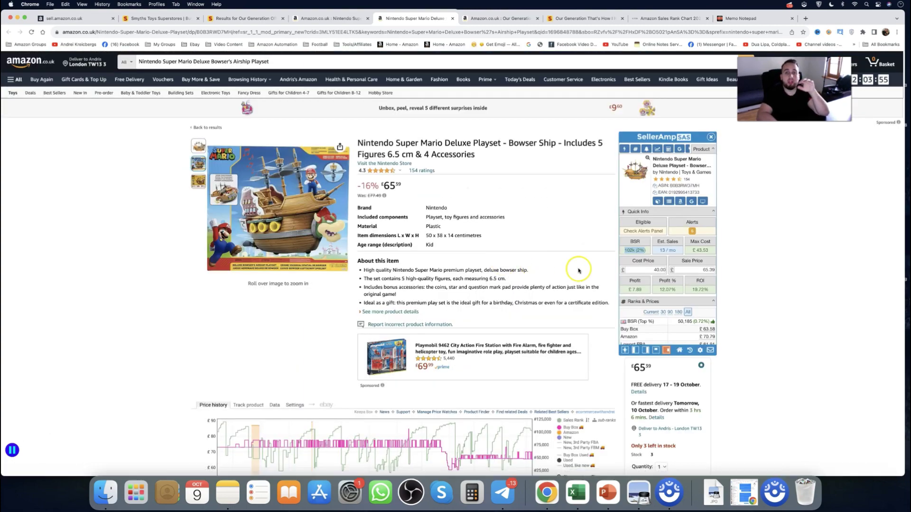
pyautogui.scroll(-5, 578, 268)
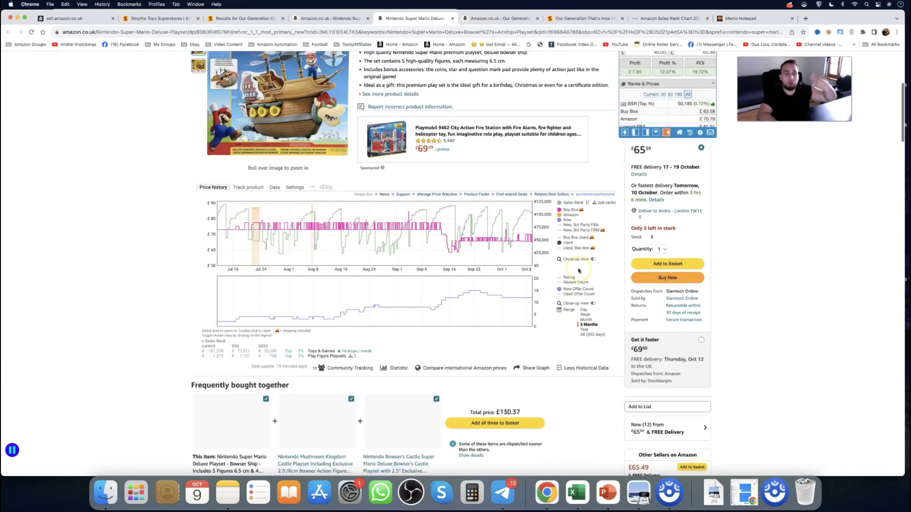
pyautogui.scroll(-10, 578, 268)
pyautogui.scroll(-2, 578, 268)
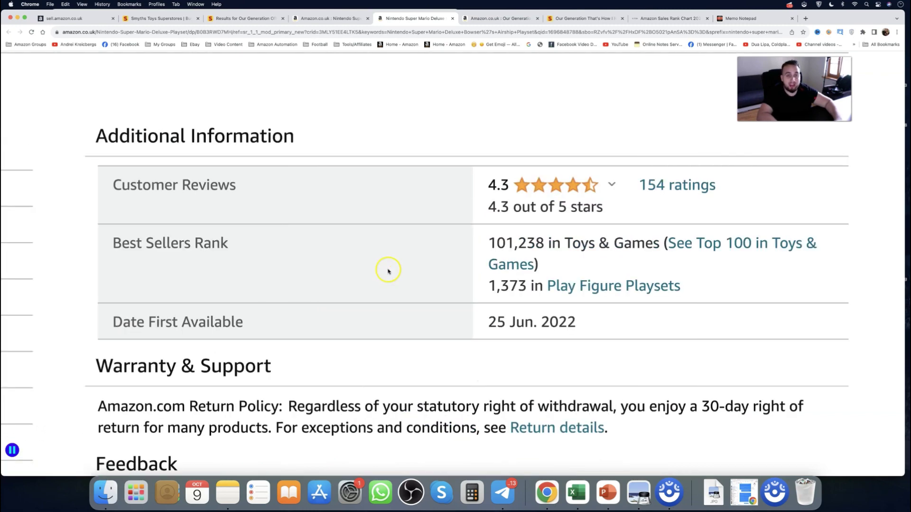
pyautogui.moveTo(489, 242); pyautogui.dragTo(668, 243)
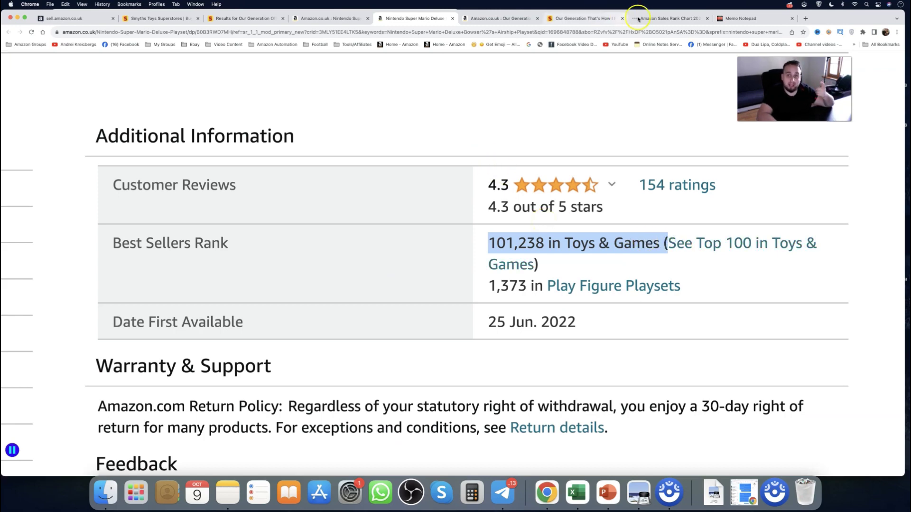
pyautogui.moveTo(636, 19); pyautogui.dragTo(491, 24)
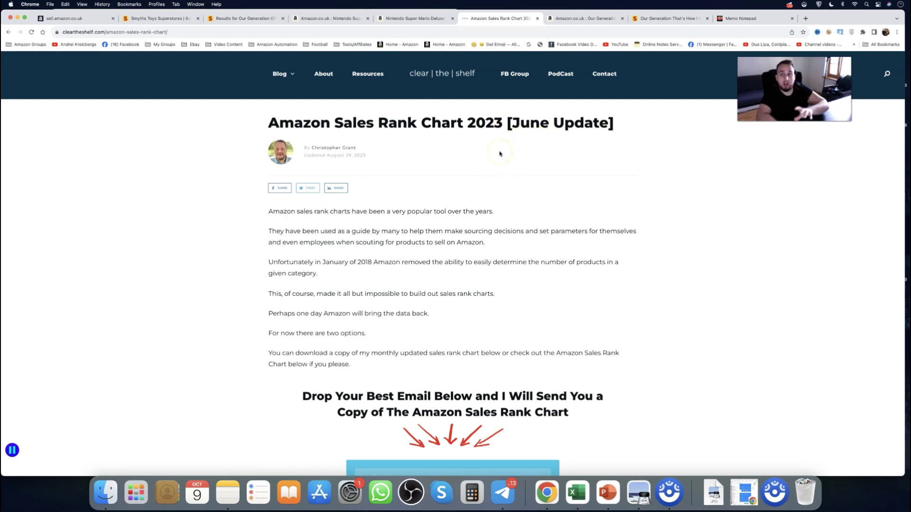
# Step: Scroll down to the U.K. Amazon Sales Rank Chart table and point out category rows like Baby Products
pyautogui.scroll(-2, 500, 154)
pyautogui.scroll(-5, 500, 153)
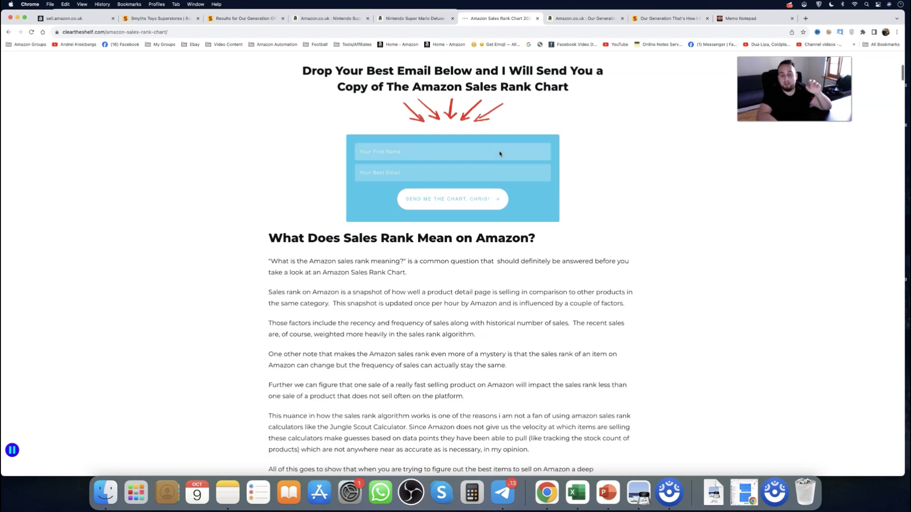
pyautogui.scroll(-8, 500, 154)
pyautogui.scroll(-1, 499, 154)
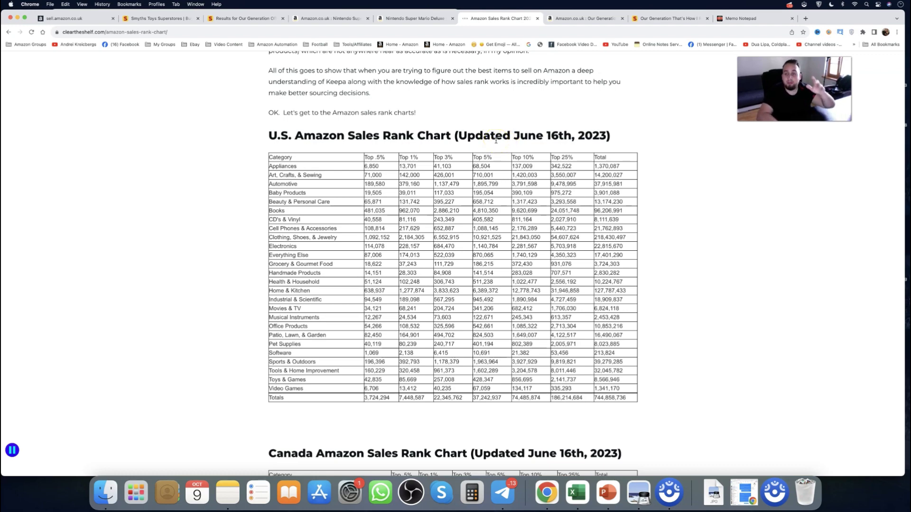
pyautogui.scroll(-2, 496, 139)
pyautogui.scroll(-5, 496, 140)
pyautogui.scroll(-5, 496, 140)
pyautogui.scroll(-4, 496, 140)
pyautogui.scroll(-1, 496, 140)
pyautogui.scroll(-4, 496, 139)
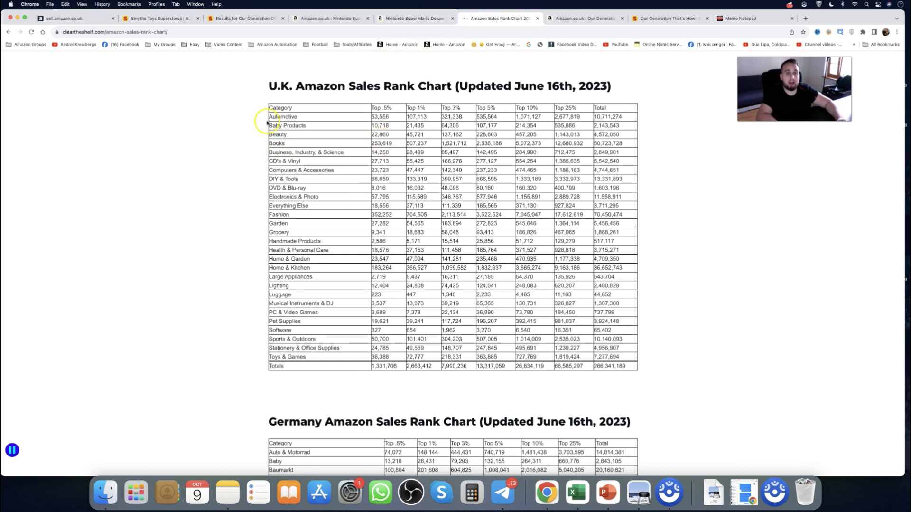
pyautogui.click(333, 126)
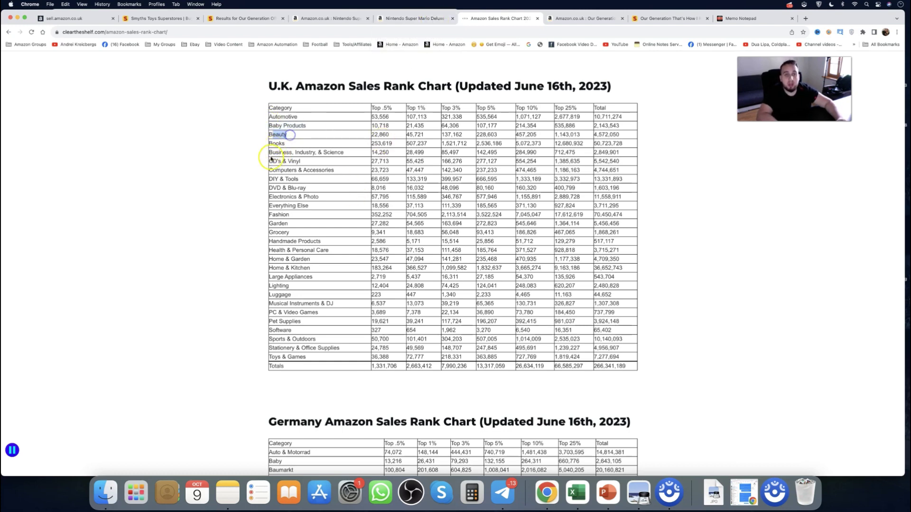
pyautogui.moveTo(269, 152); pyautogui.dragTo(314, 152)
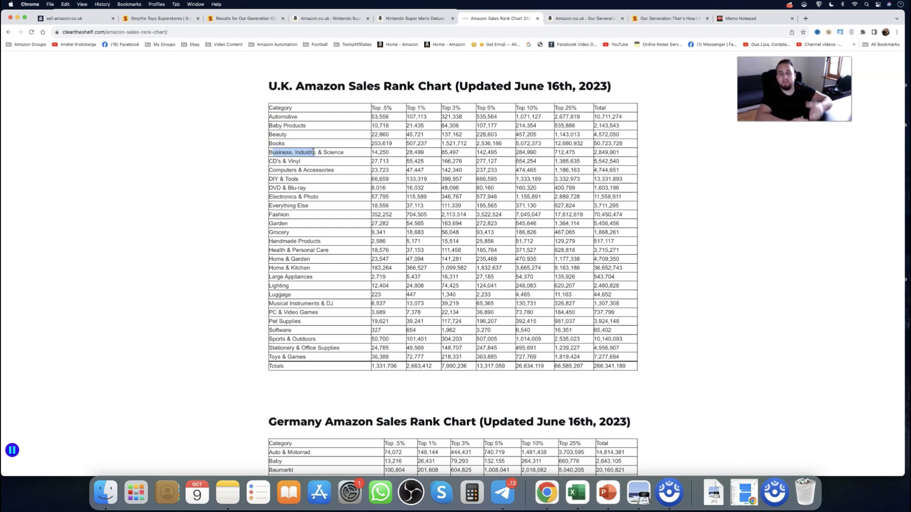
# Step: Recheck the playset's rank on Amazon, then highlight the Toys & Games row in the U.K. chart
pyautogui.click(378, 17)
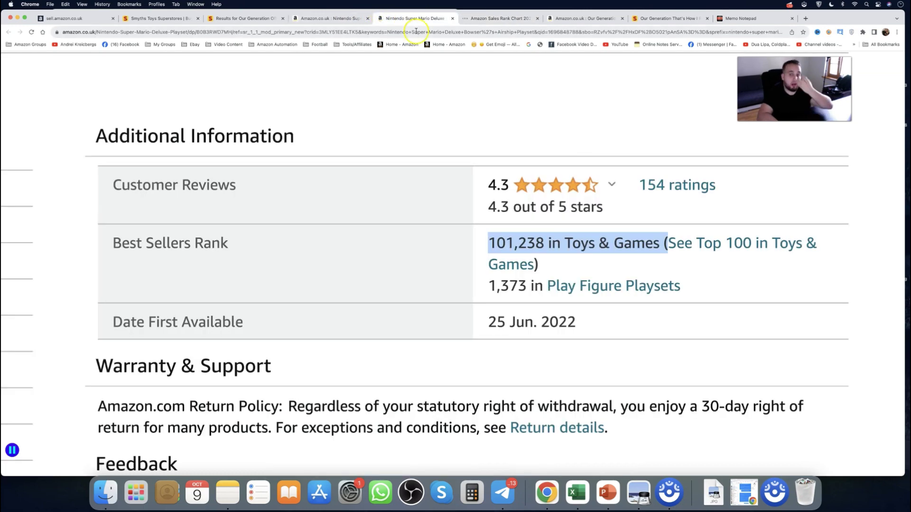
pyautogui.click(503, 19)
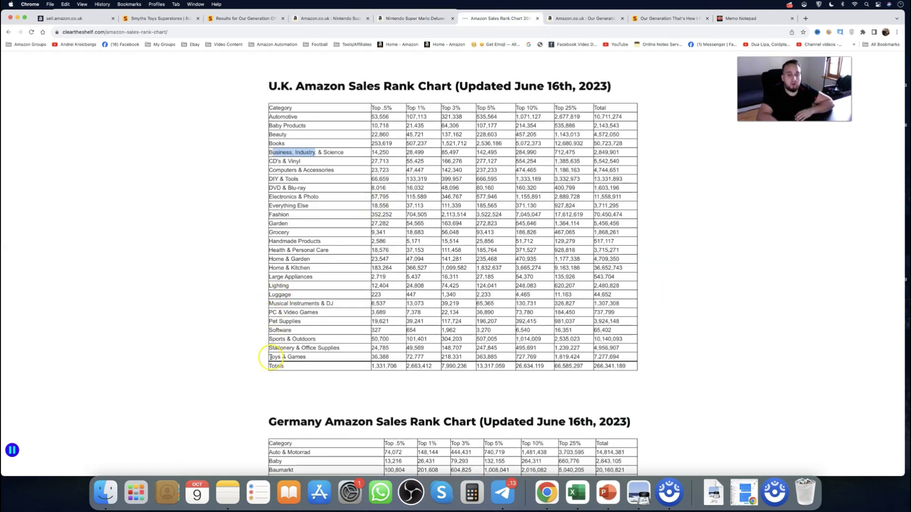
pyautogui.moveTo(269, 357); pyautogui.dragTo(626, 357)
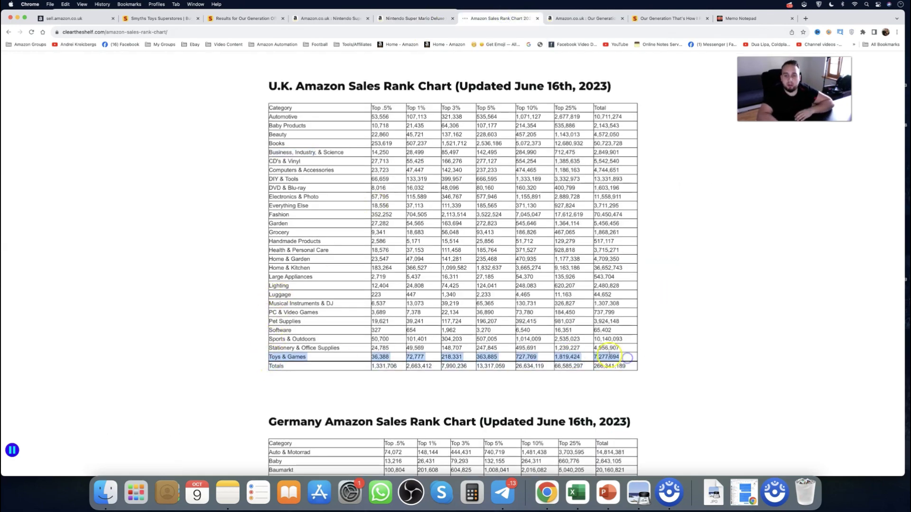
pyautogui.scroll(5, 609, 351)
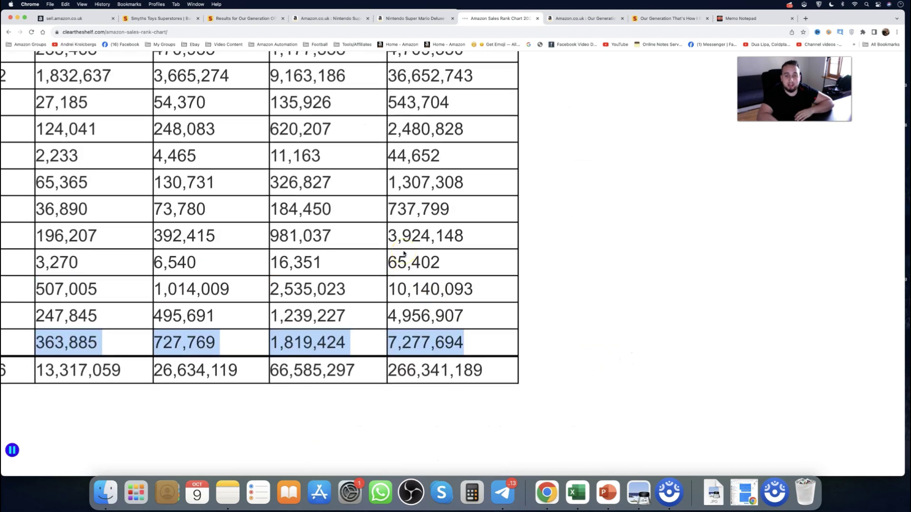
pyautogui.scroll(-5, 404, 252)
pyautogui.scroll(4, 404, 252)
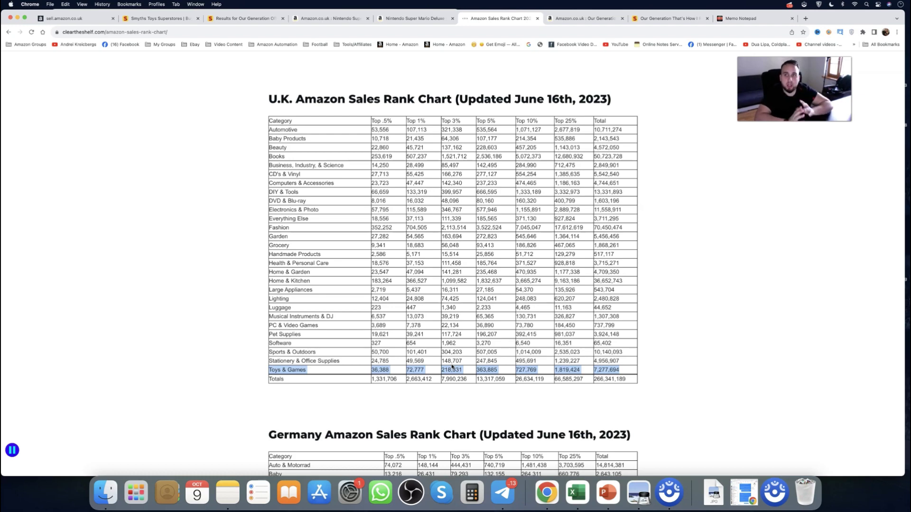
# Step: Zoom into the chart to read Toys & Games thresholds, 36,388 (top 0.5%) to 1,819,424 (top 25%)
pyautogui.press('super+equal')
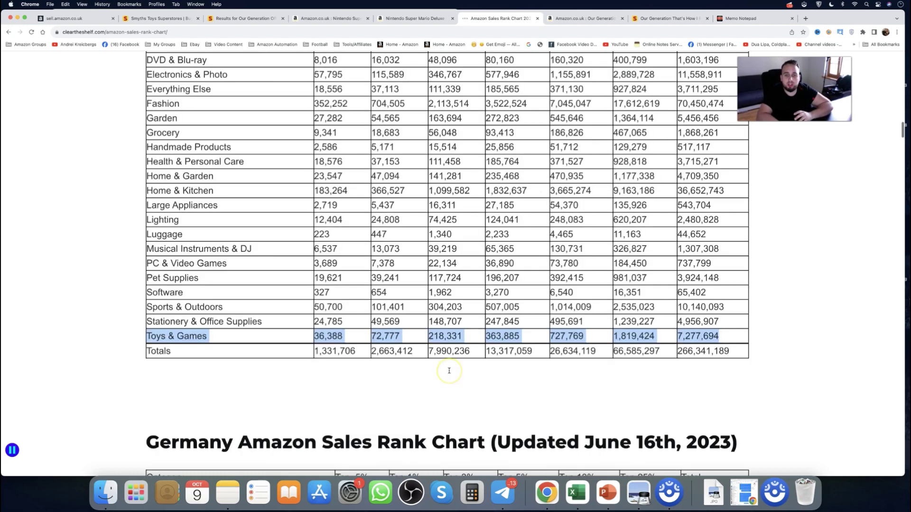
pyautogui.scroll(5, 449, 371)
pyautogui.scroll(3, 427, 385)
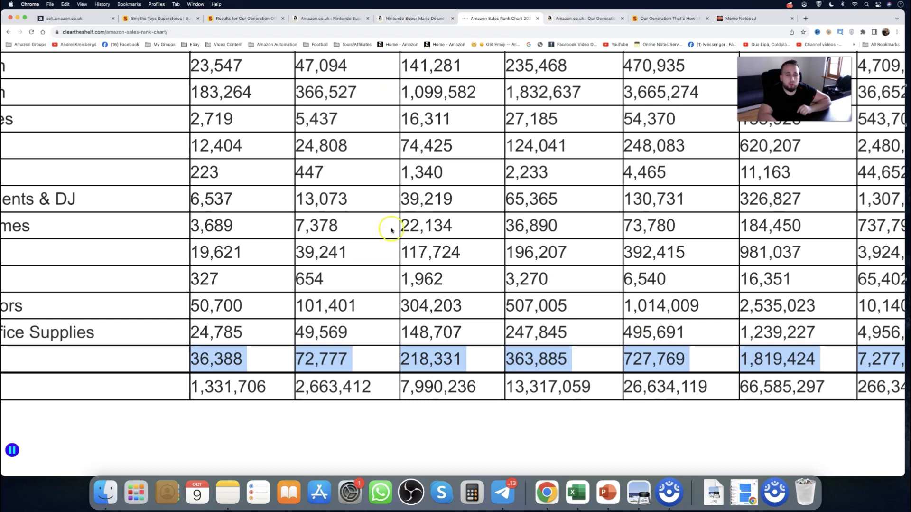
pyautogui.scroll(-5, 354, 265)
pyautogui.scroll(2, 355, 260)
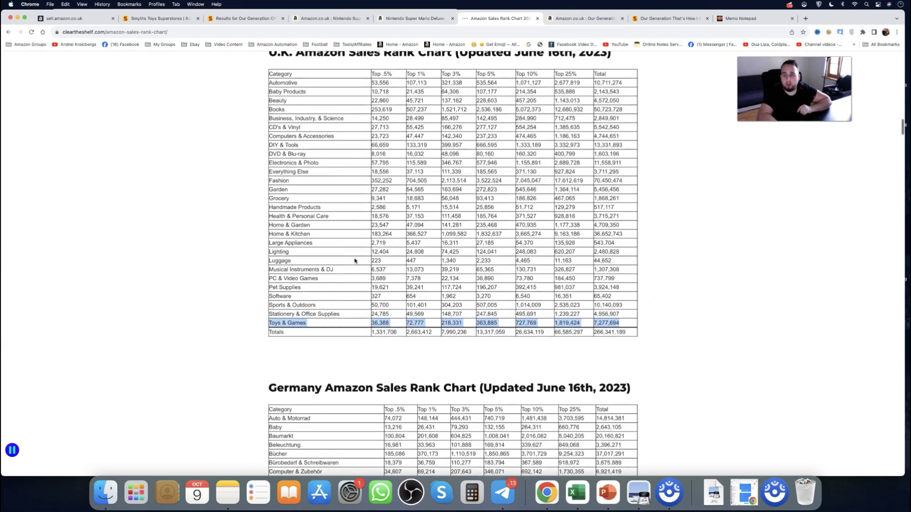
pyautogui.scroll(1, 355, 261)
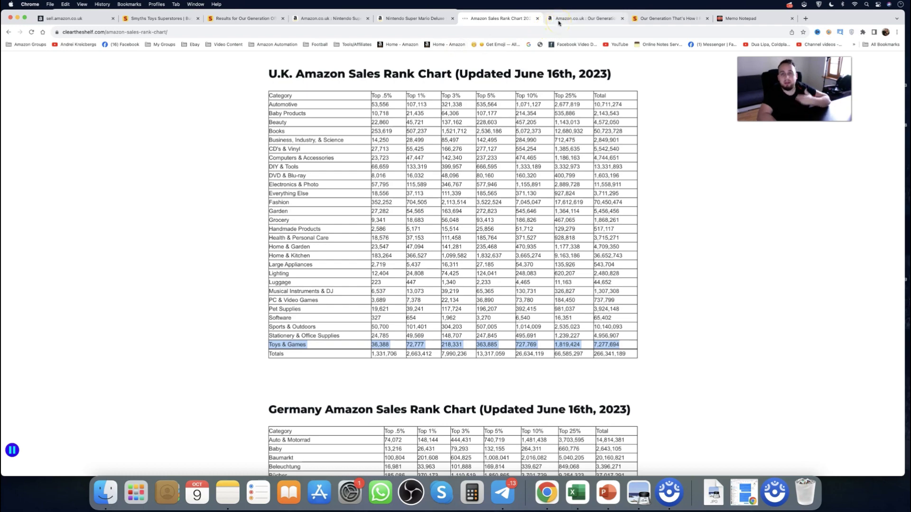
# Step: Open the Bowser Ship Amazon listing and magnify SellerAmp's 102k rank, 13 monthly sales and £7.89 profit
pyautogui.click(603, 23)
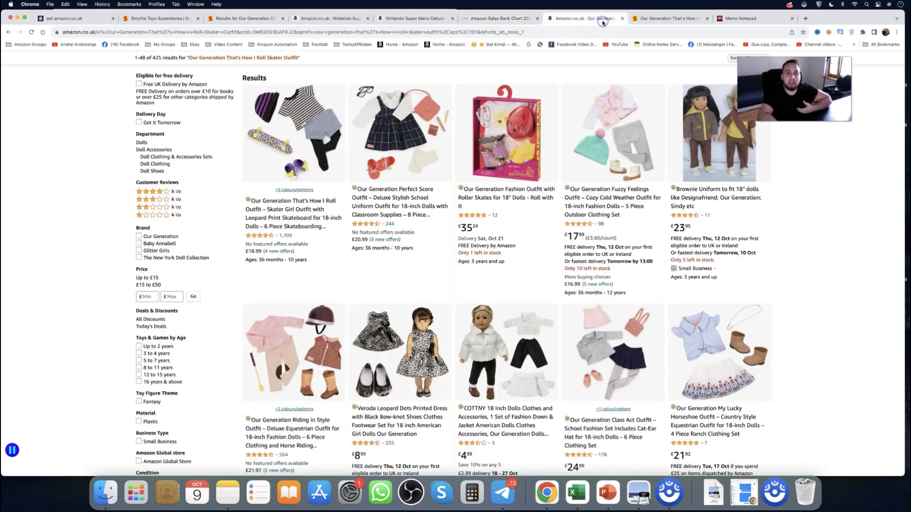
pyautogui.click(344, 19)
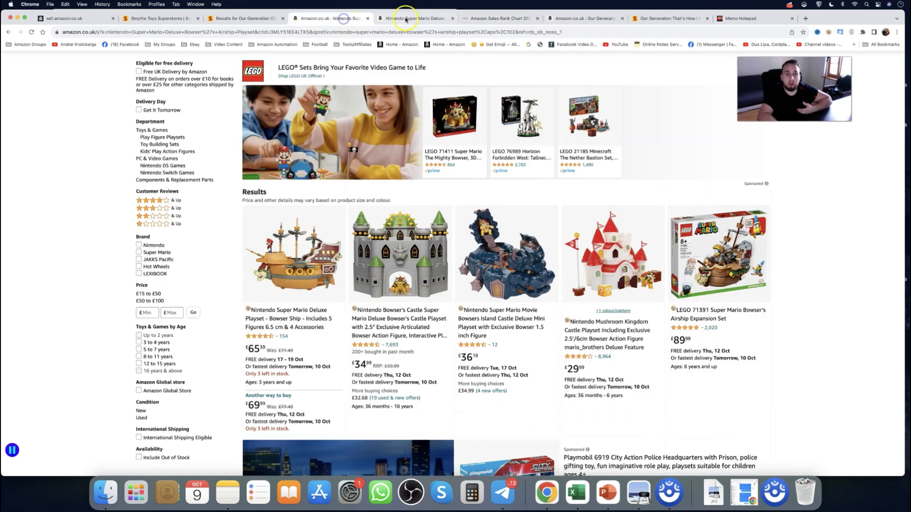
pyautogui.click(411, 19)
pyautogui.press('super+0')
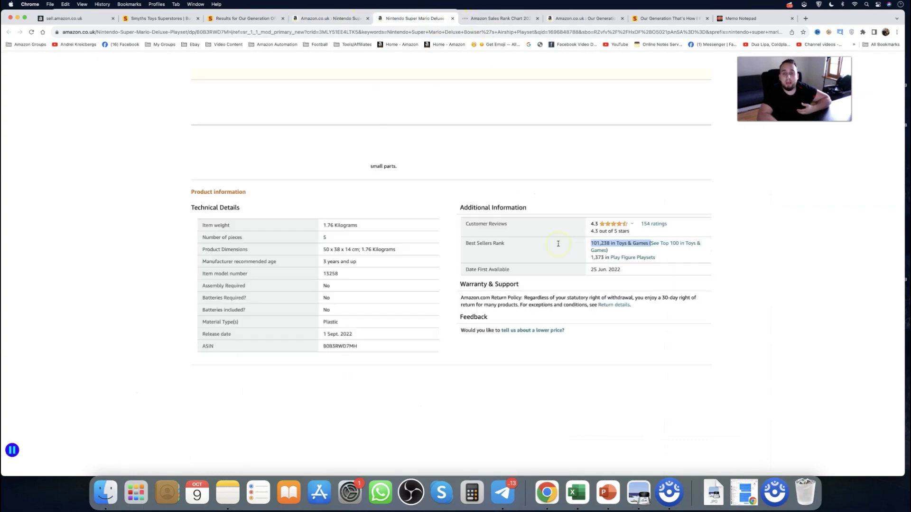
pyautogui.scroll(5, 588, 241)
pyautogui.scroll(10, 588, 240)
pyautogui.scroll(5, 588, 240)
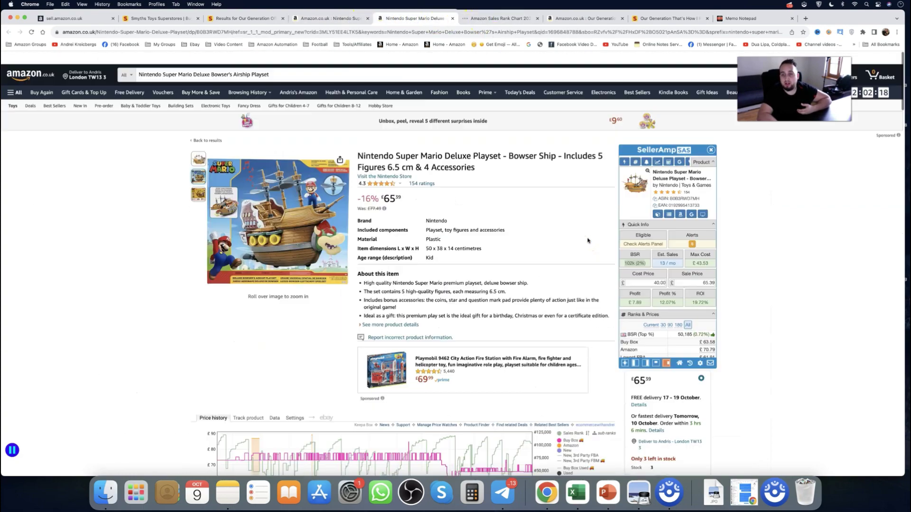
pyautogui.press('super+plus')
pyautogui.press('super+plus')
pyautogui.press('super+plus')
pyautogui.scroll(-2, 438, 313)
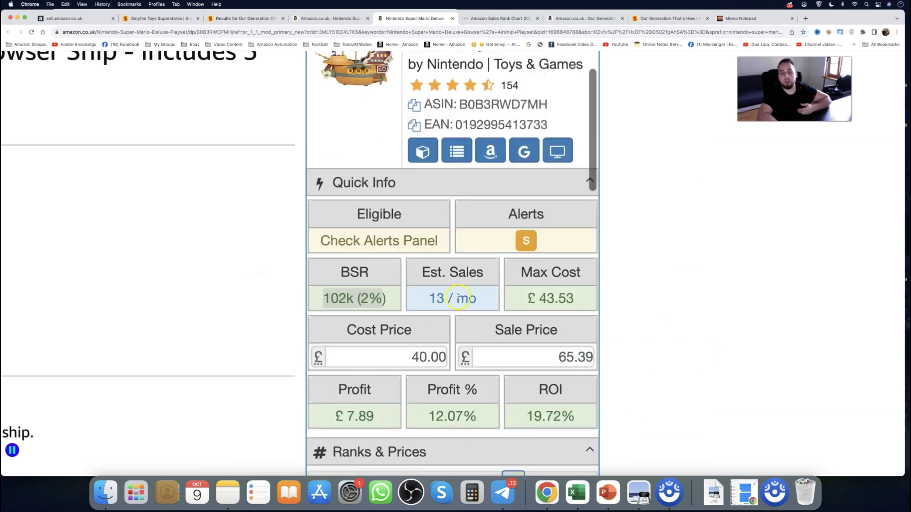
pyautogui.scroll(-1, 456, 292)
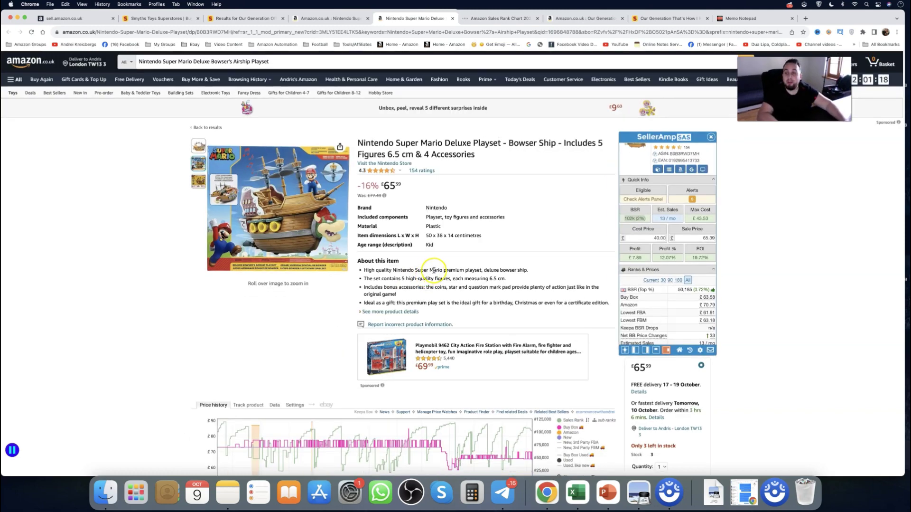
# Step: Flick through the open tabs back to the Smyths Our Generation results
pyautogui.click(474, 19)
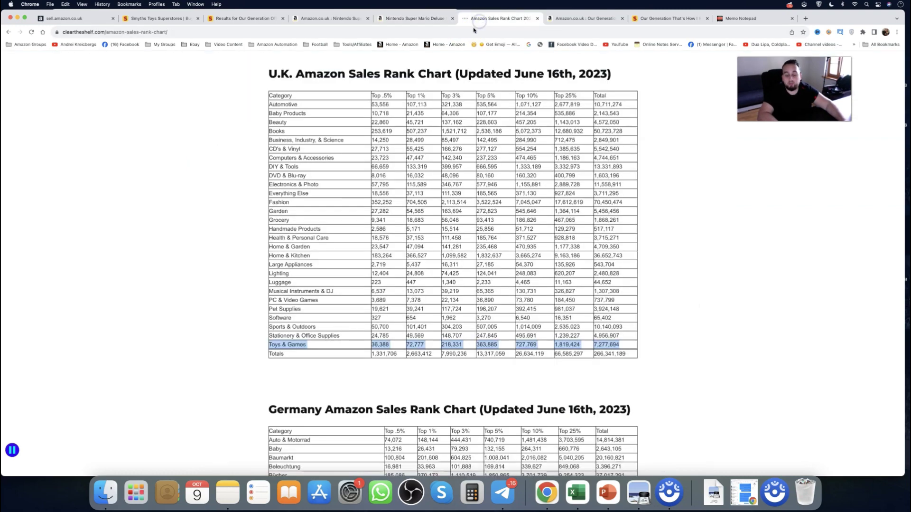
pyautogui.click(433, 18)
pyautogui.click(433, 18)
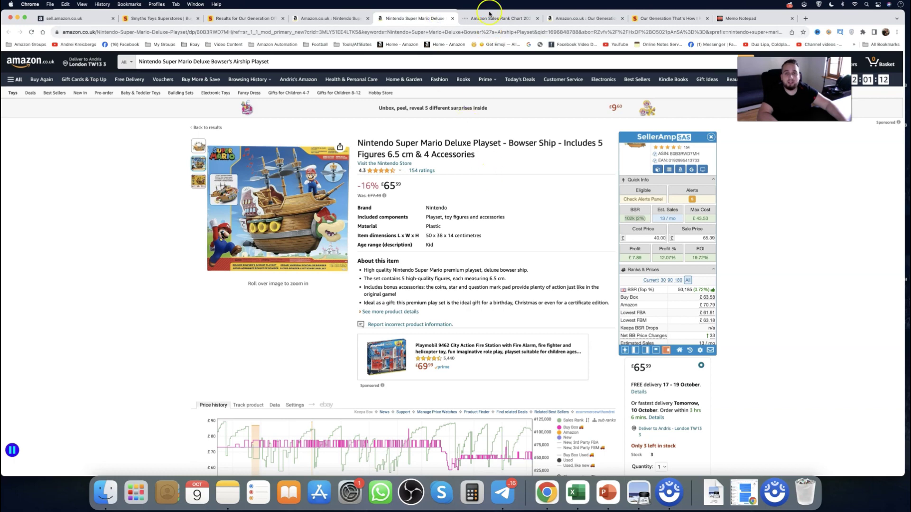
pyautogui.click(254, 18)
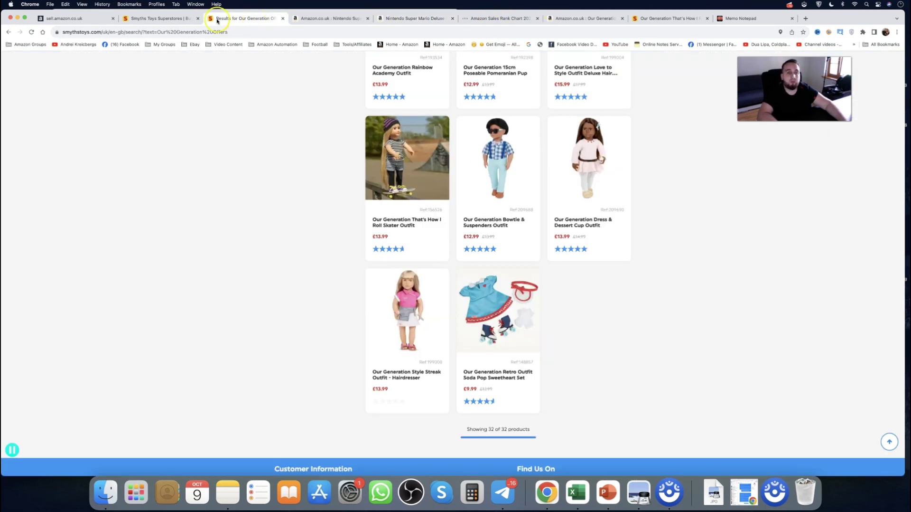
pyautogui.click(157, 18)
pyautogui.click(667, 18)
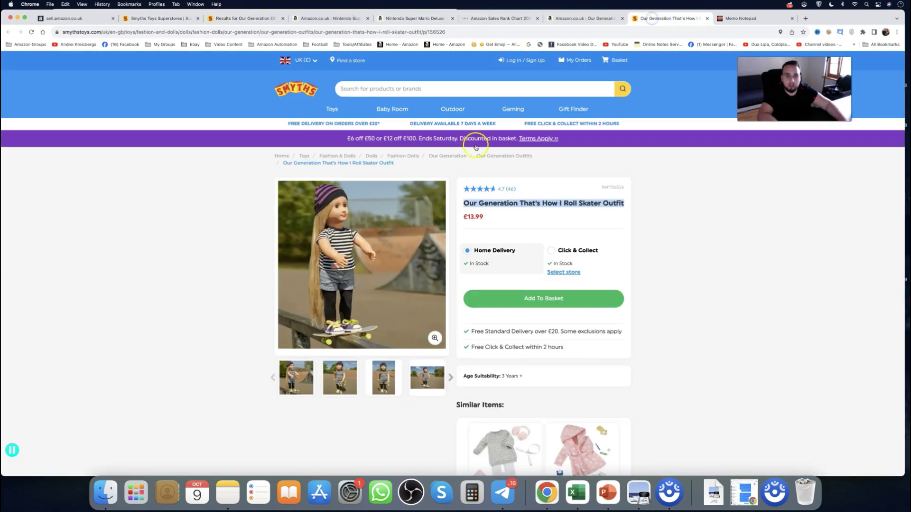
pyautogui.click(418, 18)
pyautogui.click(232, 19)
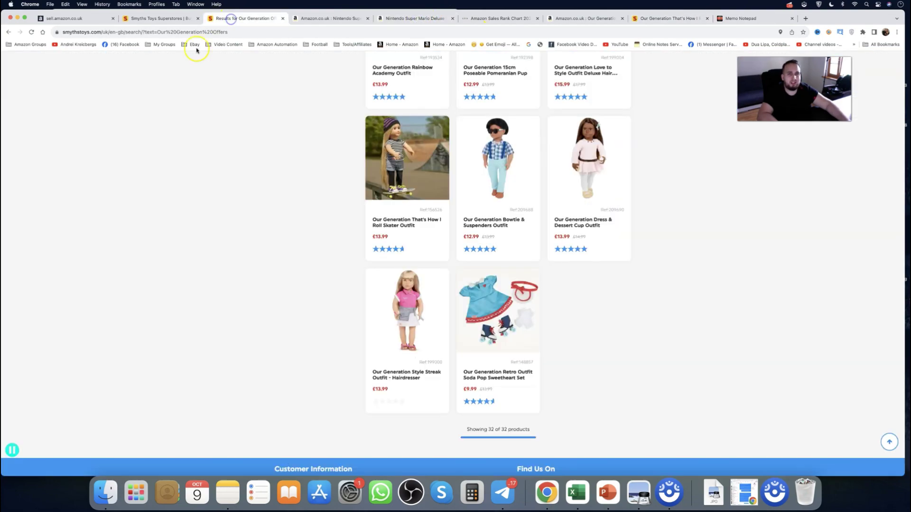
pyautogui.scroll(15, 399, 235)
pyautogui.scroll(10, 398, 235)
# Step: Go back twice to Action Figures & Playsets and scroll down to the £39.99 Bowser's Airship
pyautogui.click(8, 32)
pyautogui.click(8, 32)
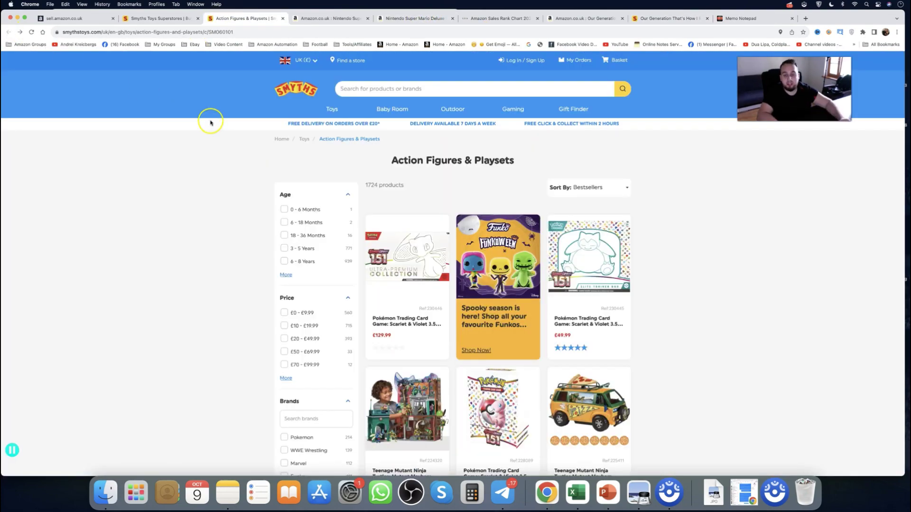
pyautogui.scroll(-5, 446, 281)
pyautogui.scroll(-2, 447, 281)
pyautogui.scroll(-5, 447, 281)
pyautogui.scroll(-1, 447, 281)
# Step: Add one Bowser's Airship Playset to the Smyths basket and view the £39.99 basket
pyautogui.click(427, 252)
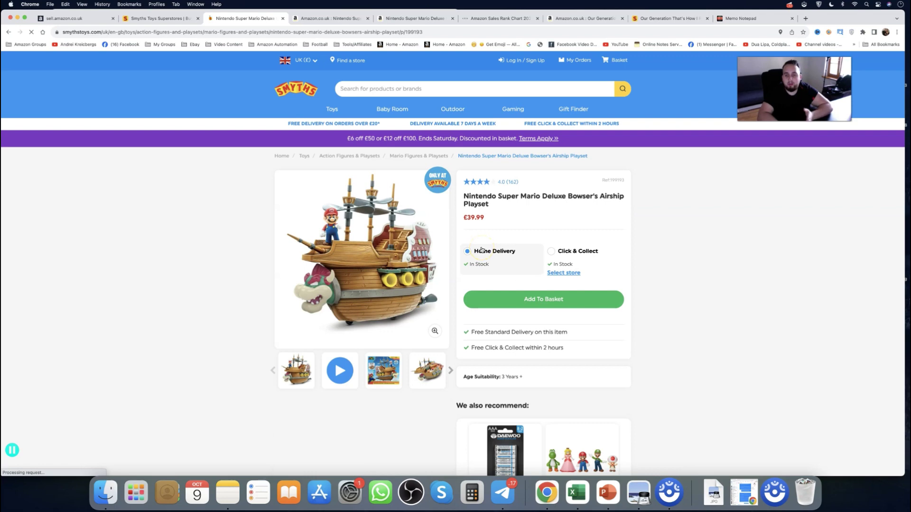
pyautogui.click(536, 300)
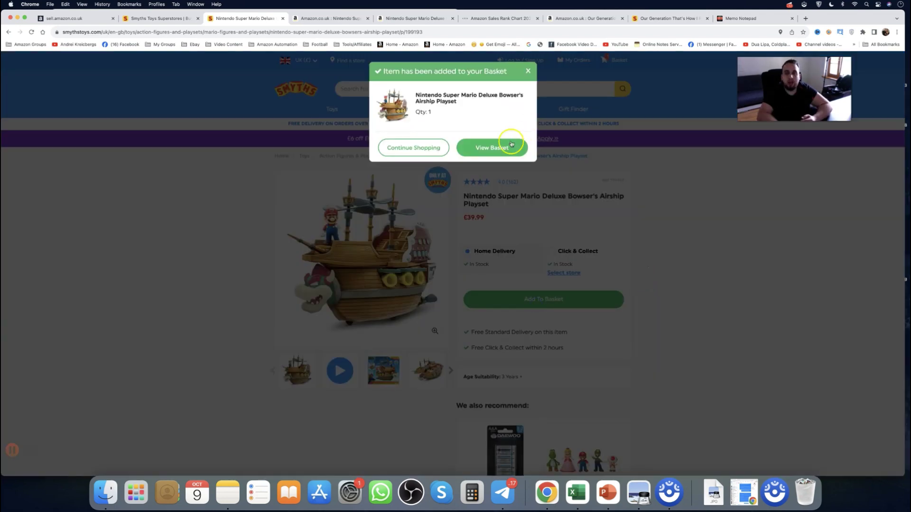
pyautogui.click(512, 143)
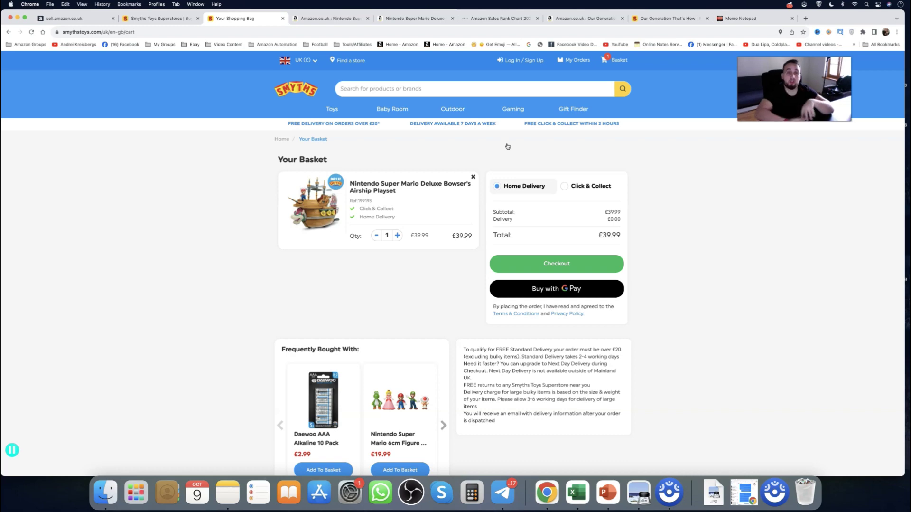
# Step: Review the Bowser Ship's SellerAmp Ranks & Prices on Amazon, then bring up the Memo Notepad link list
pyautogui.click(414, 16)
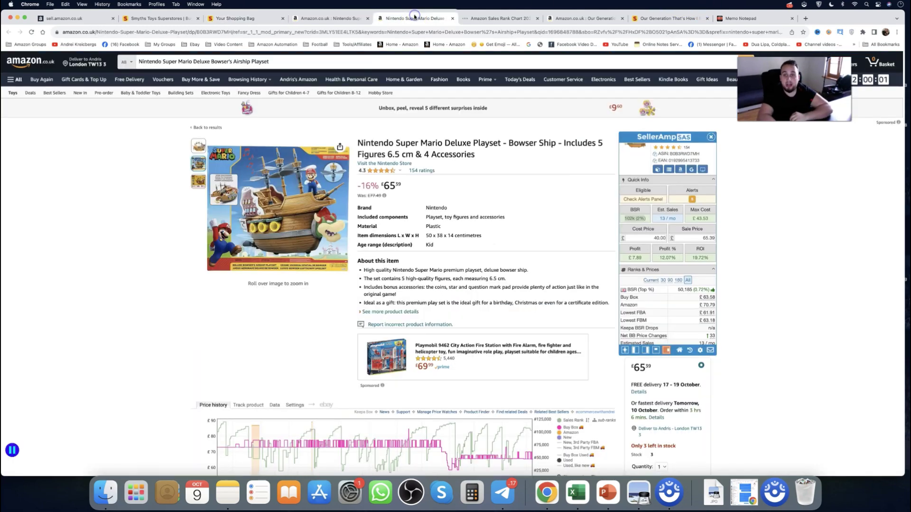
pyautogui.scroll(-1, 584, 268)
pyautogui.scroll(-2, 385, 351)
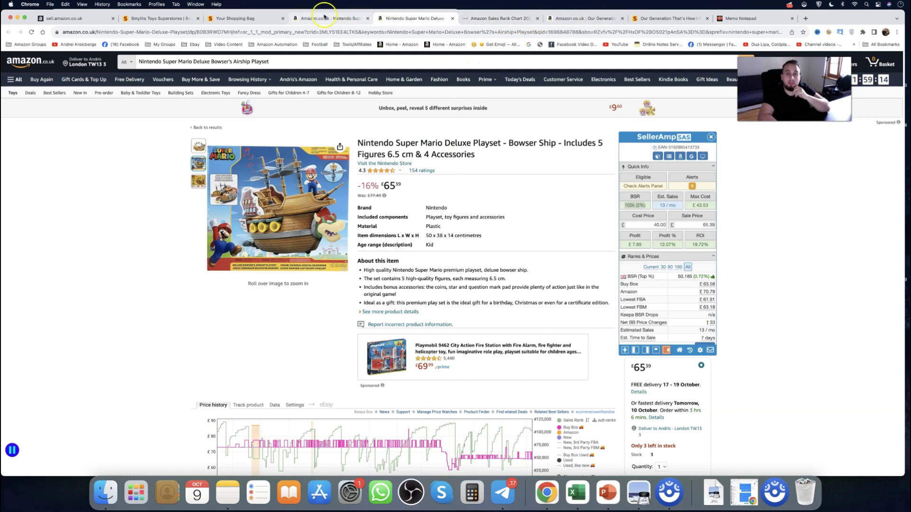
pyautogui.click(717, 21)
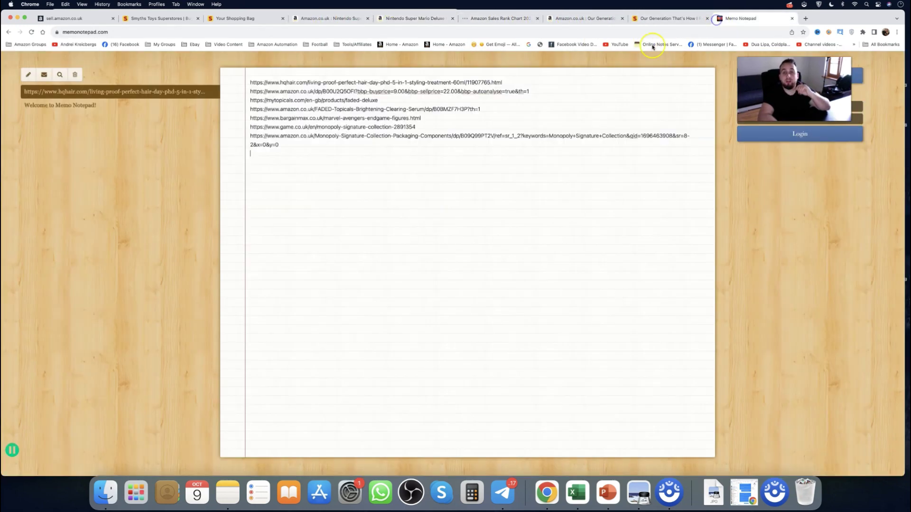
# Step: Open the saved URL note and open the HQhair and Amazon Living Proof links in new tabs
pyautogui.click(114, 100)
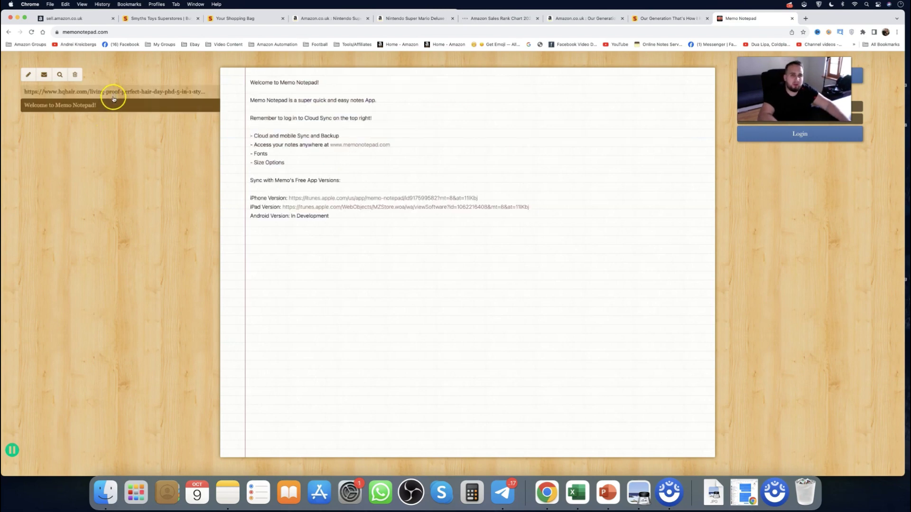
pyautogui.click(114, 94)
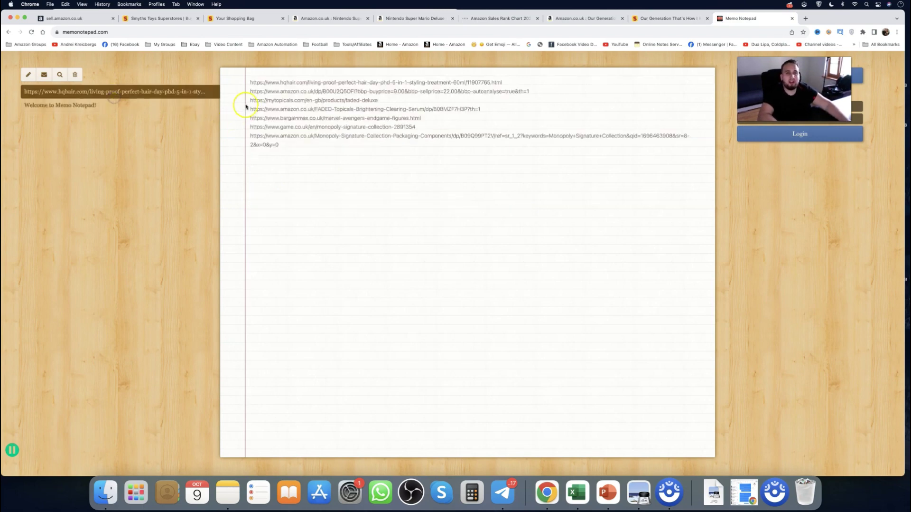
pyautogui.click(273, 82)
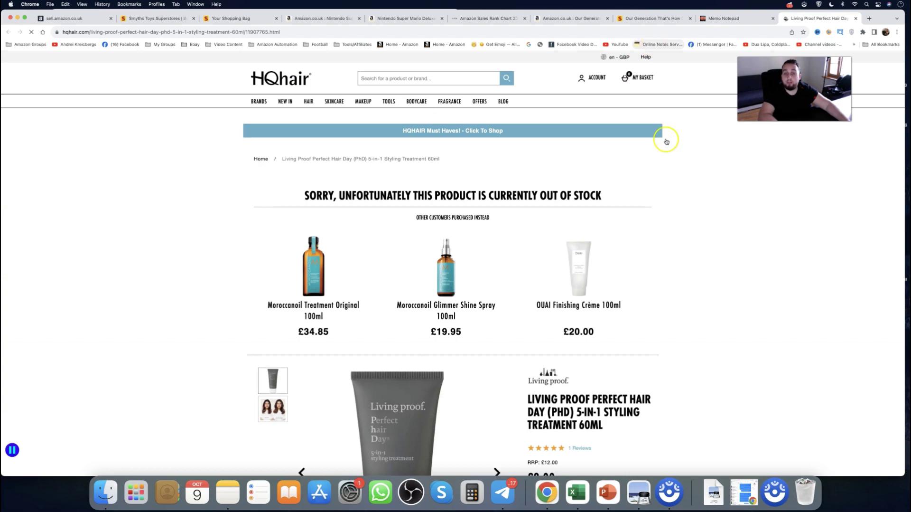
pyautogui.scroll(-3, 777, 269)
pyautogui.click(750, 19)
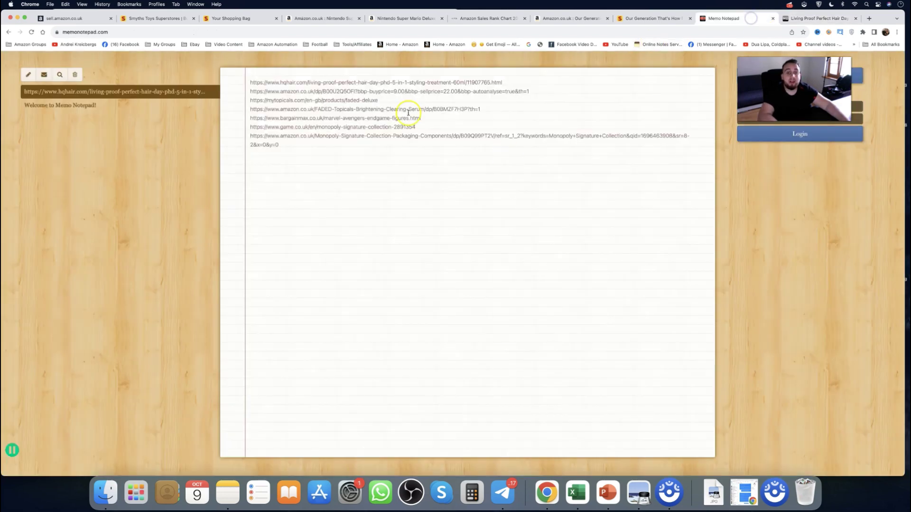
pyautogui.click(325, 91)
pyautogui.click(651, 20)
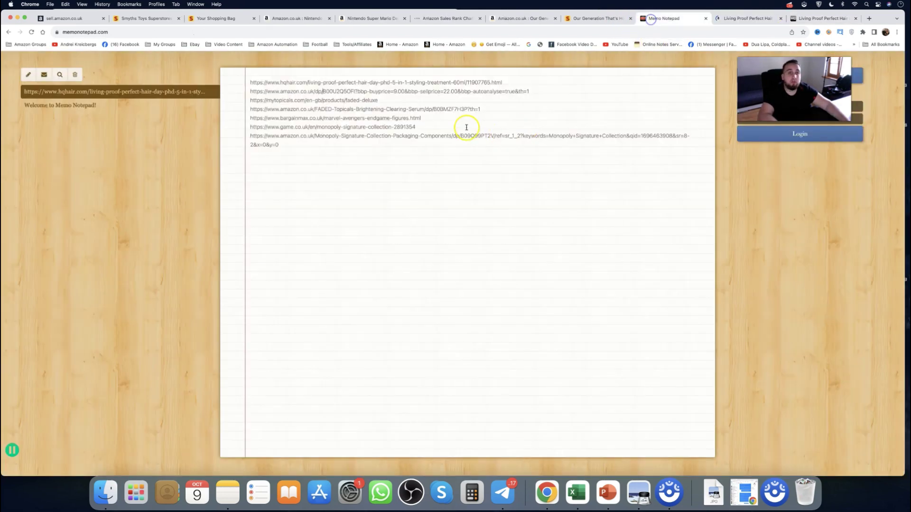
# Step: Open the FADED serum, BargainMax Avengers, GAME Monopoly and Amazon Monopoly links in new tabs
pyautogui.click(325, 116)
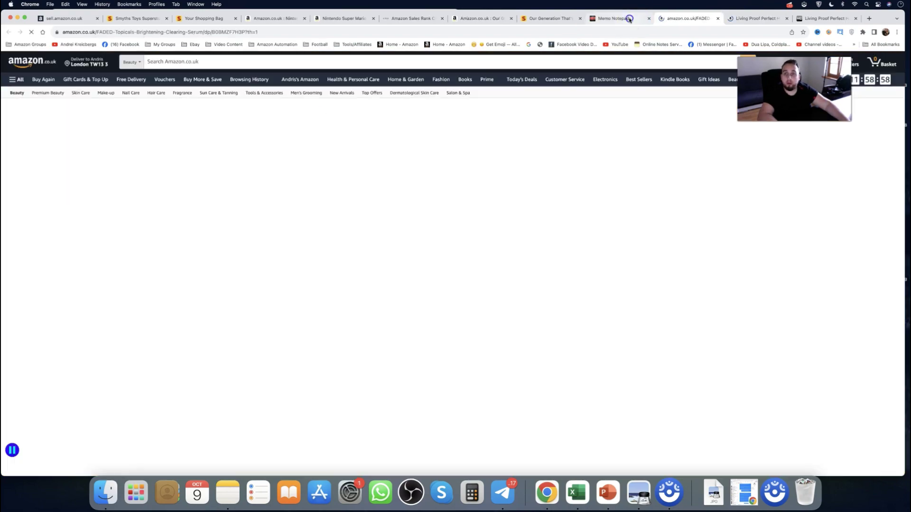
pyautogui.click(631, 19)
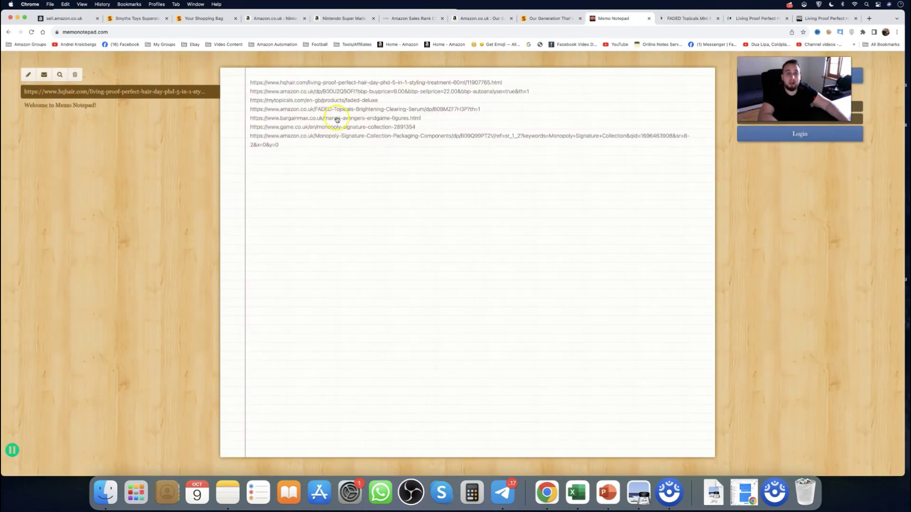
pyautogui.click(336, 118)
pyautogui.click(571, 20)
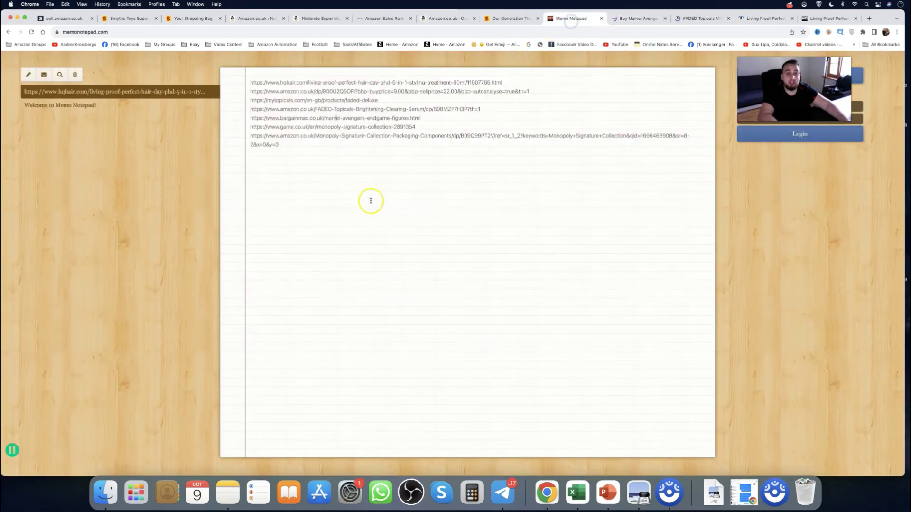
pyautogui.click(309, 128)
pyautogui.click(521, 18)
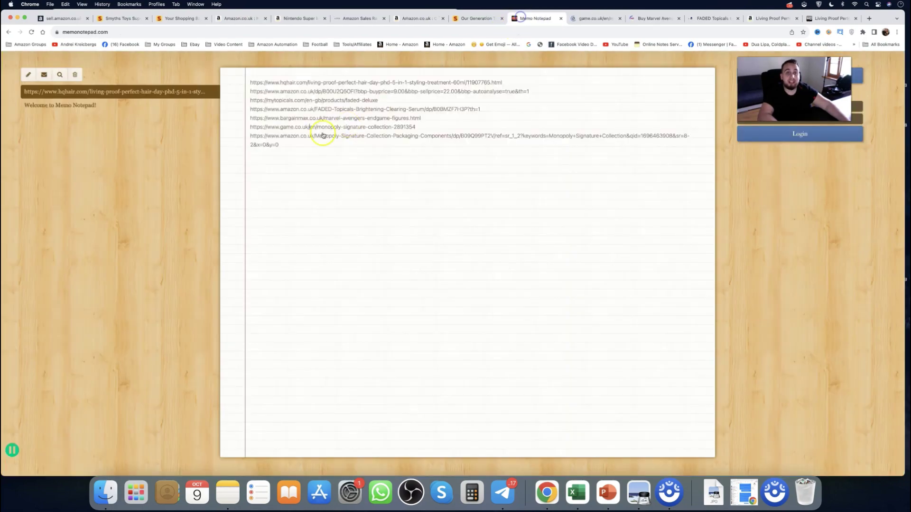
pyautogui.click(303, 136)
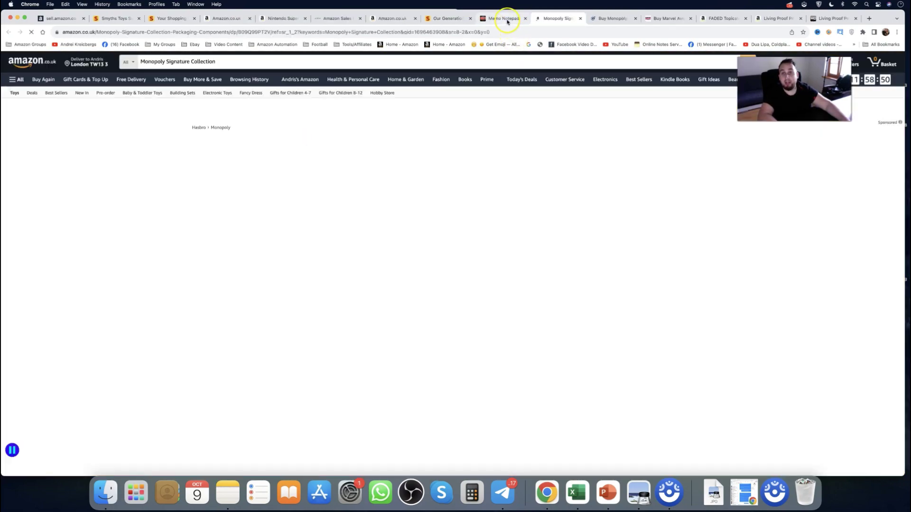
pyautogui.click(508, 22)
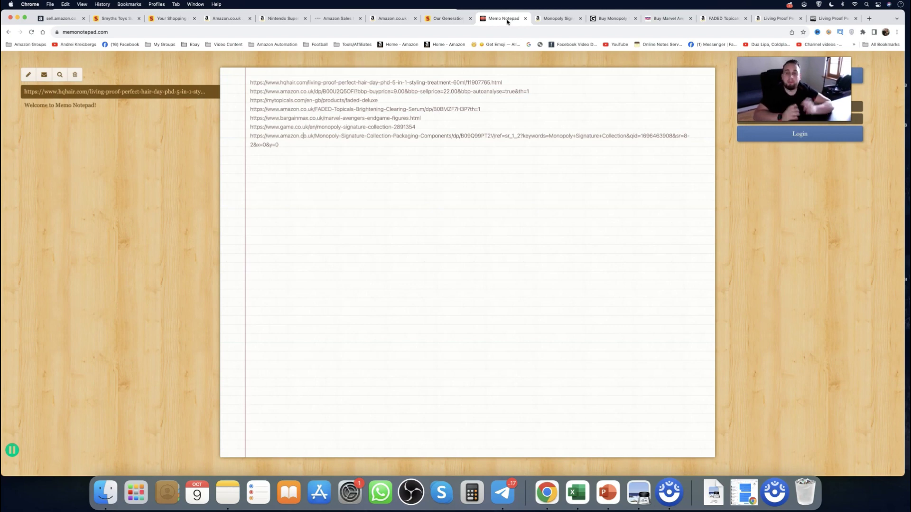
# Step: Compare Amazon Monopoly Signature Collection SellerAmp profit (£9.77, 39.11% ROI) against GAME's £24.98 price
pyautogui.click(544, 18)
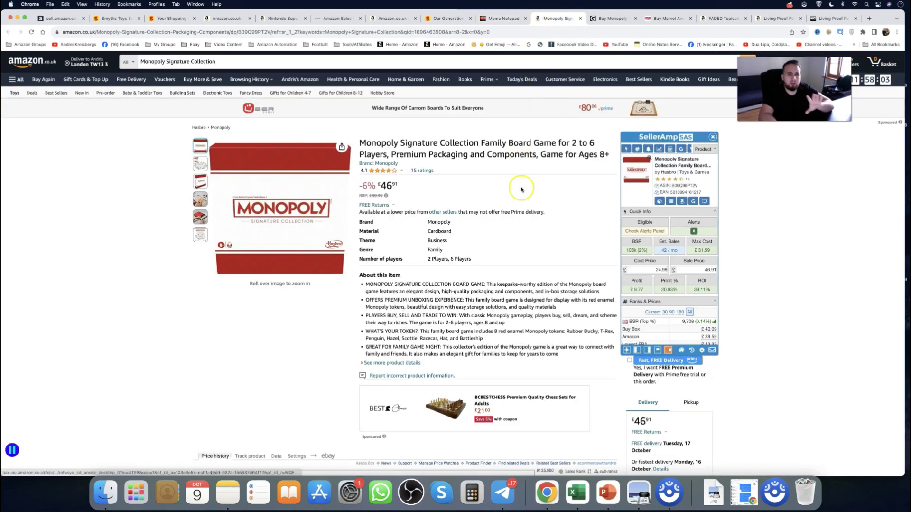
pyautogui.scroll(-1, 525, 186)
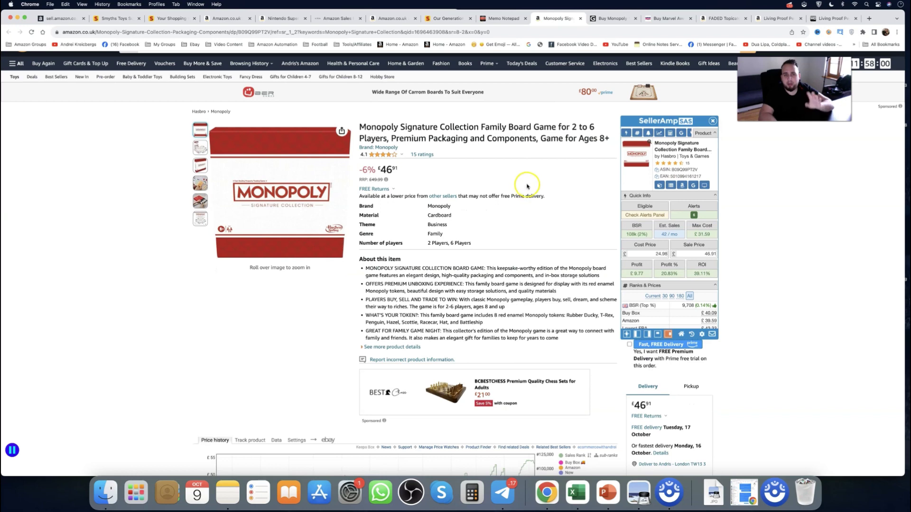
pyautogui.click(610, 18)
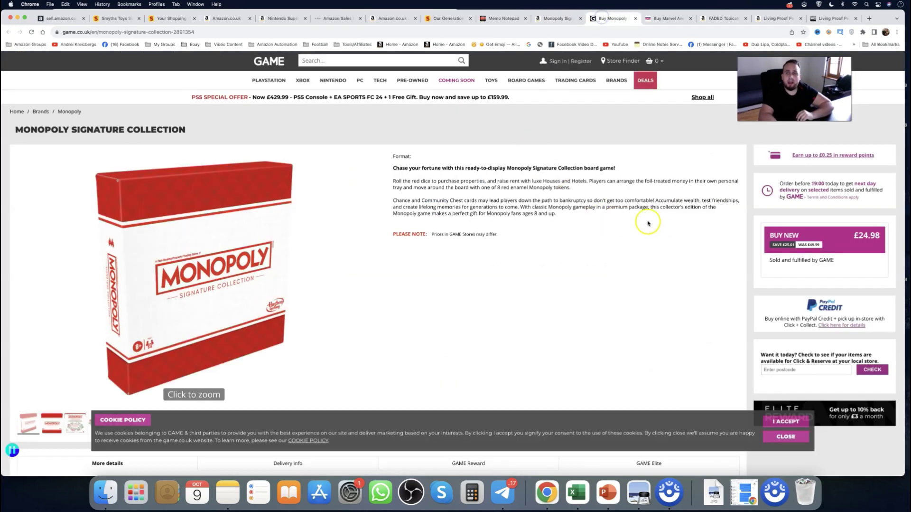
pyautogui.scroll(-1, 645, 222)
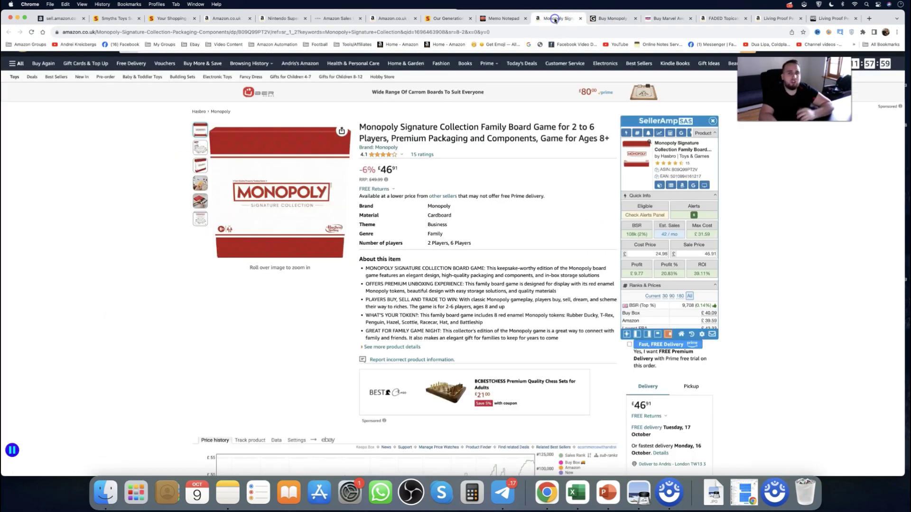
pyautogui.click(556, 18)
pyautogui.click(610, 18)
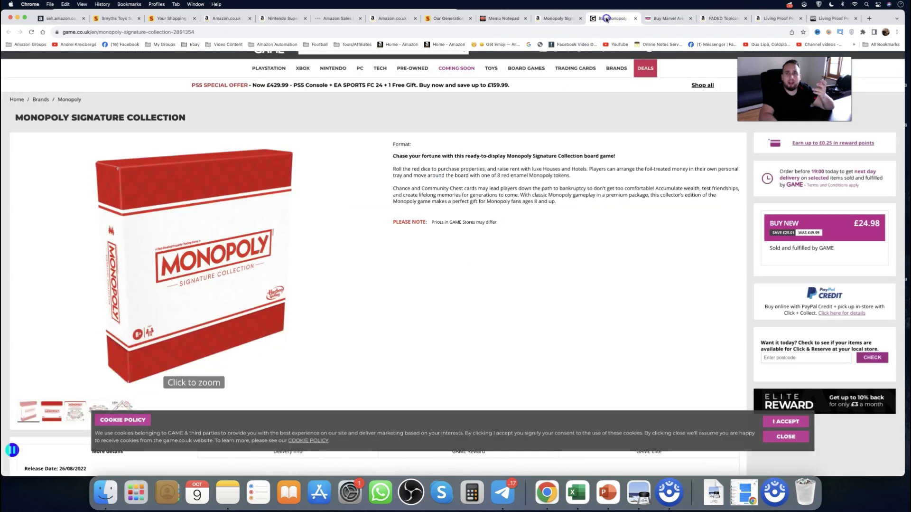
pyautogui.click(572, 18)
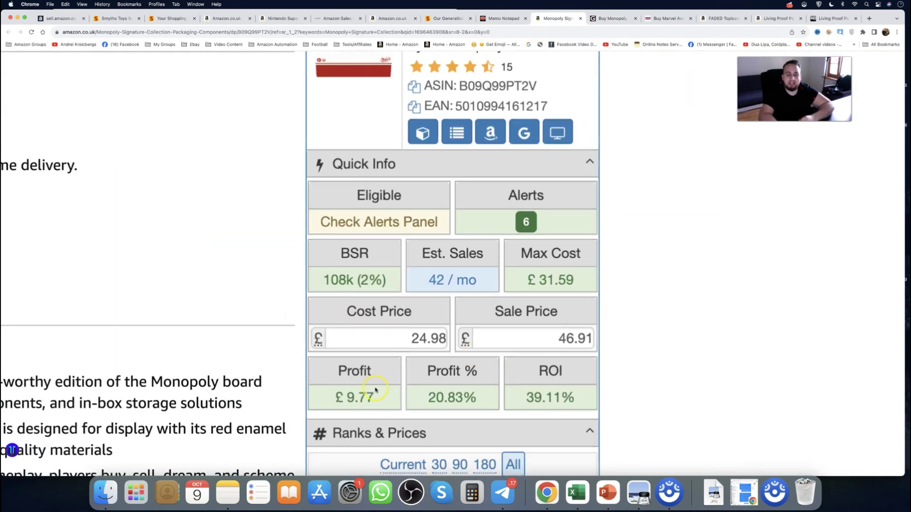
pyautogui.click(611, 19)
pyautogui.click(569, 19)
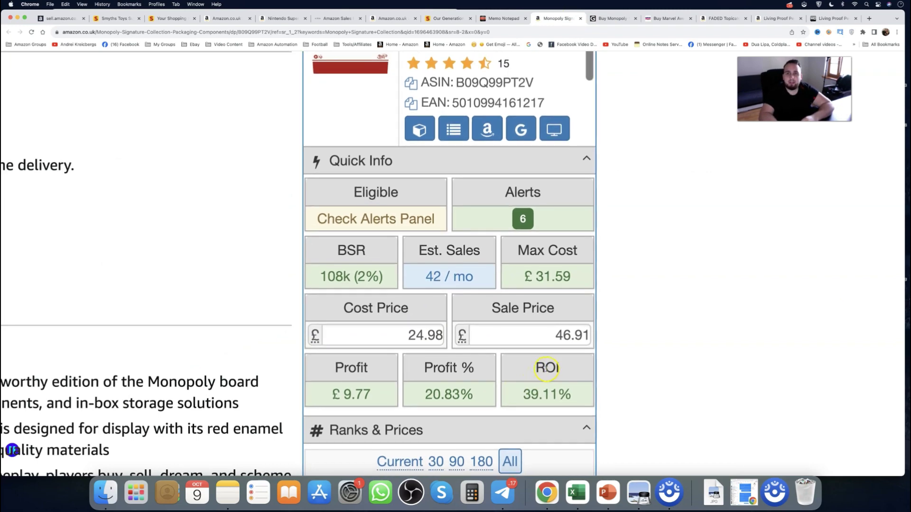
# Step: Move from the GAME Monopoly page to the BargainMax £29.99 Avengers pack page
pyautogui.click(614, 19)
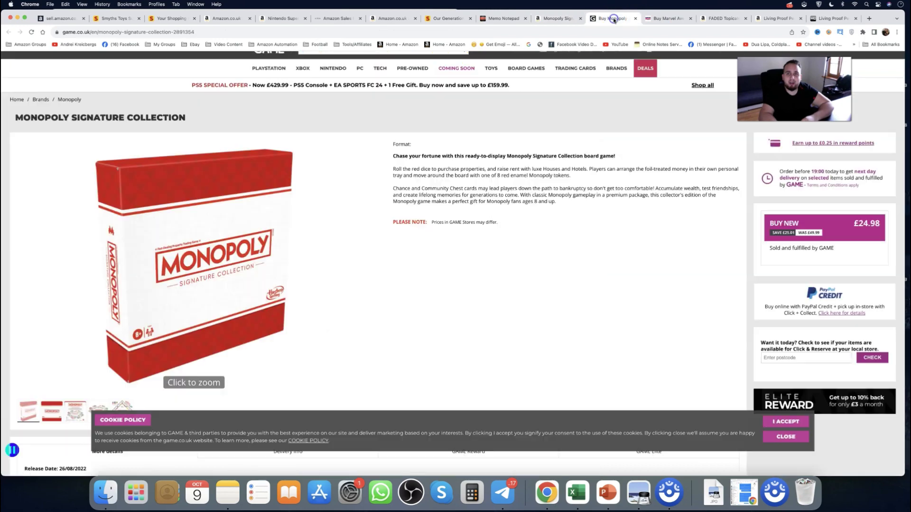
pyautogui.click(641, 18)
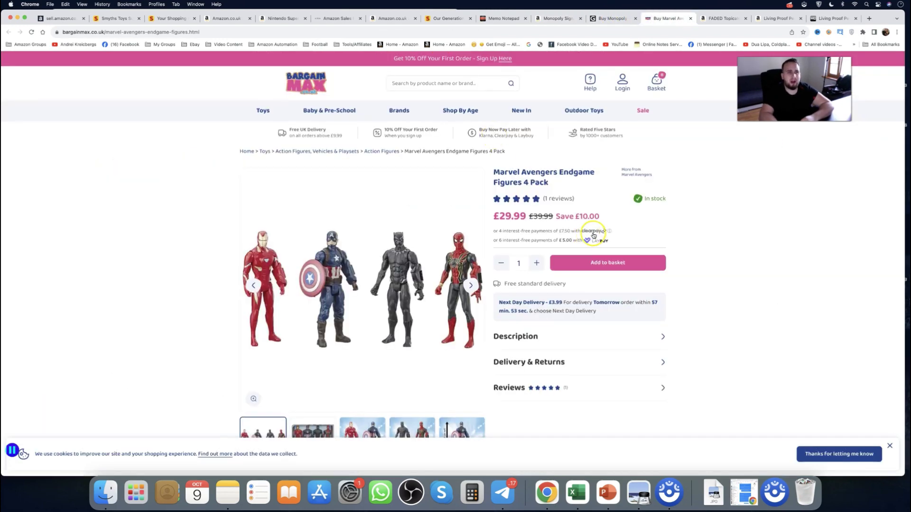
pyautogui.scroll(-1, 591, 233)
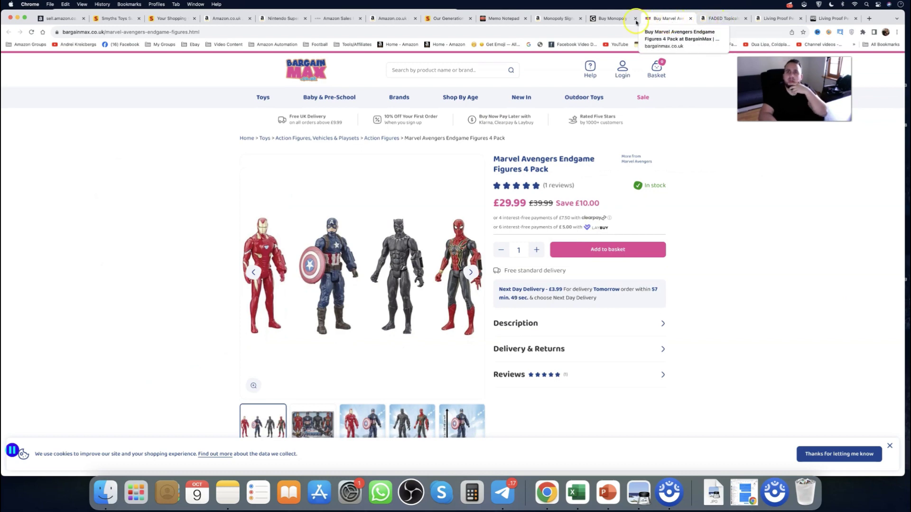
# Step: Close the BargainMax tab and Google-search the FADED Topicals serum title from Amazon
pyautogui.click(691, 18)
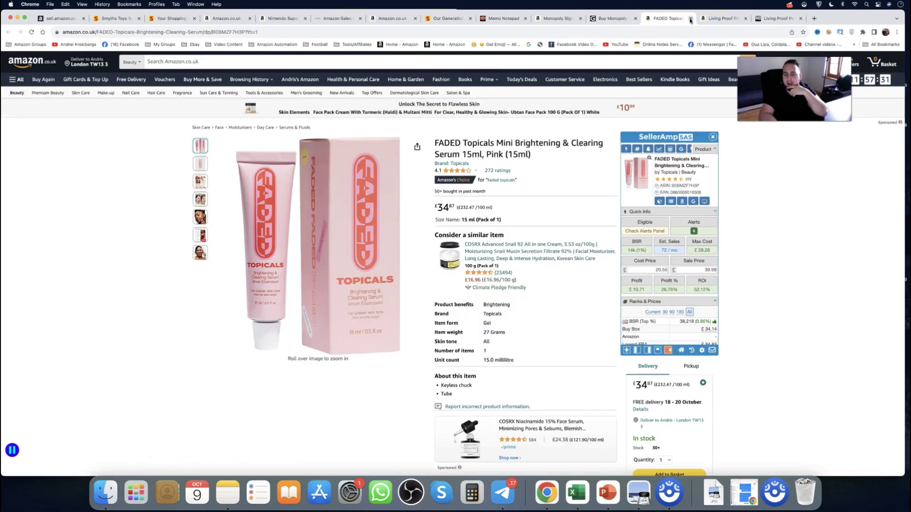
pyautogui.click(711, 19)
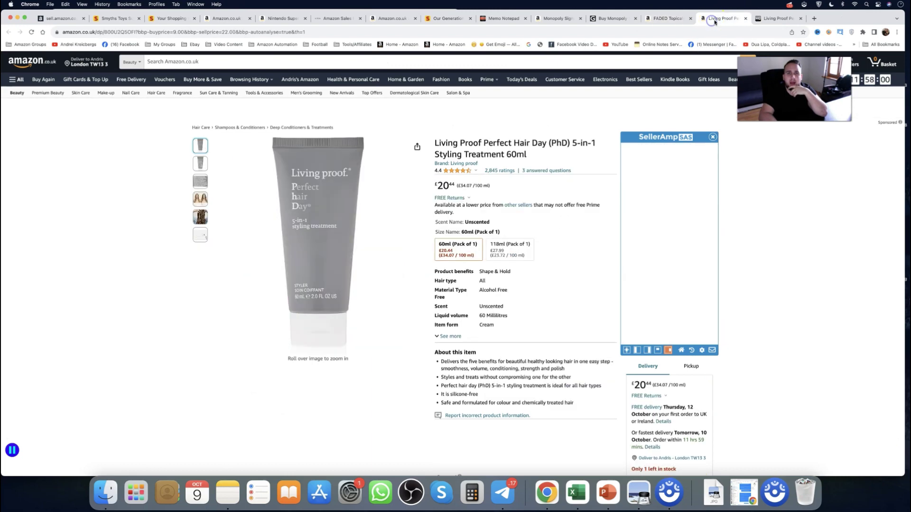
pyautogui.click(667, 19)
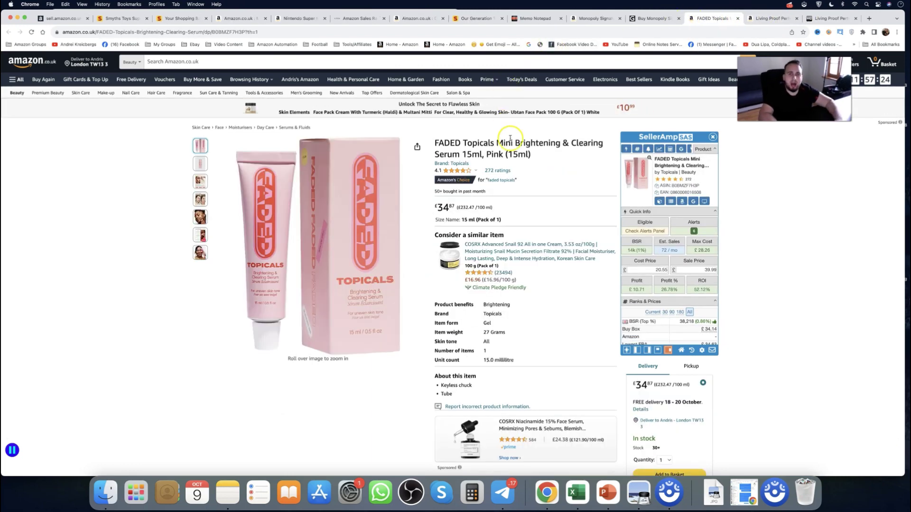
pyautogui.tripleClick(493, 150)
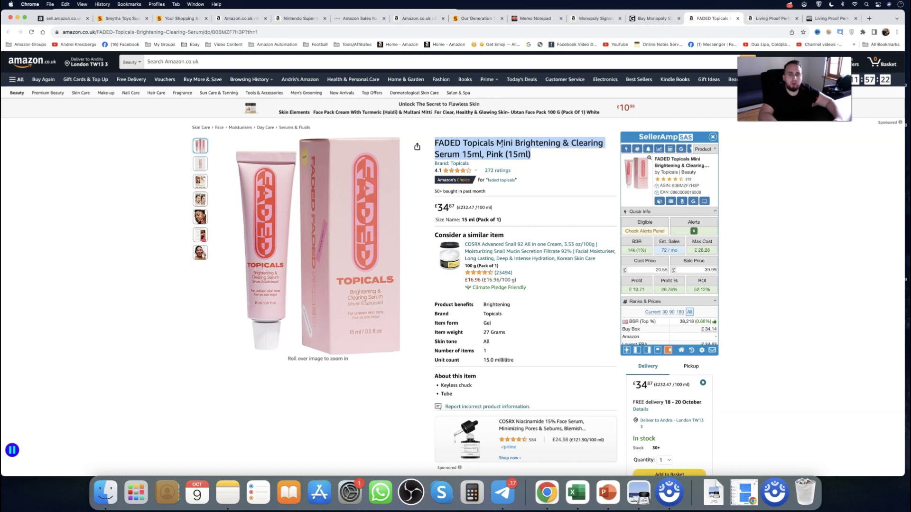
pyautogui.rightClick(501, 144)
pyautogui.click(534, 175)
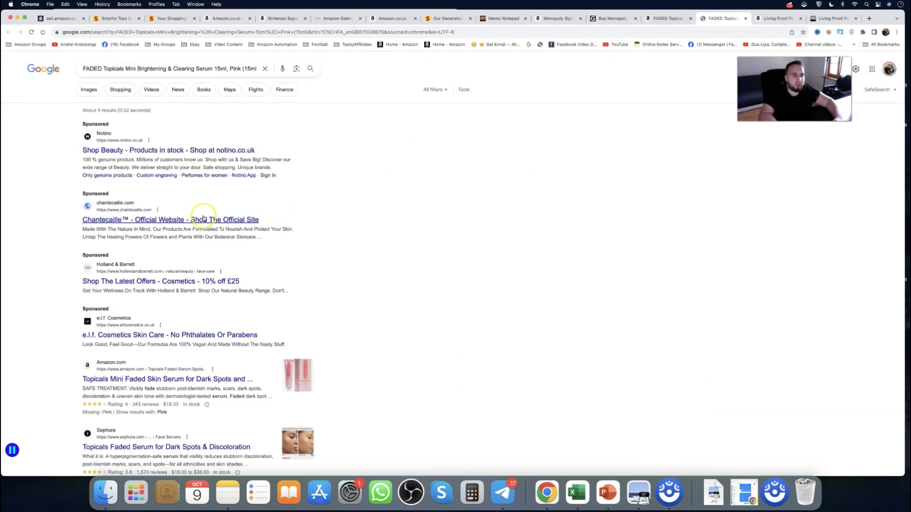
# Step: Open the Notino result, grab the FADED serum title from Amazon, and dismiss Notino's discount popup
pyautogui.click(174, 150)
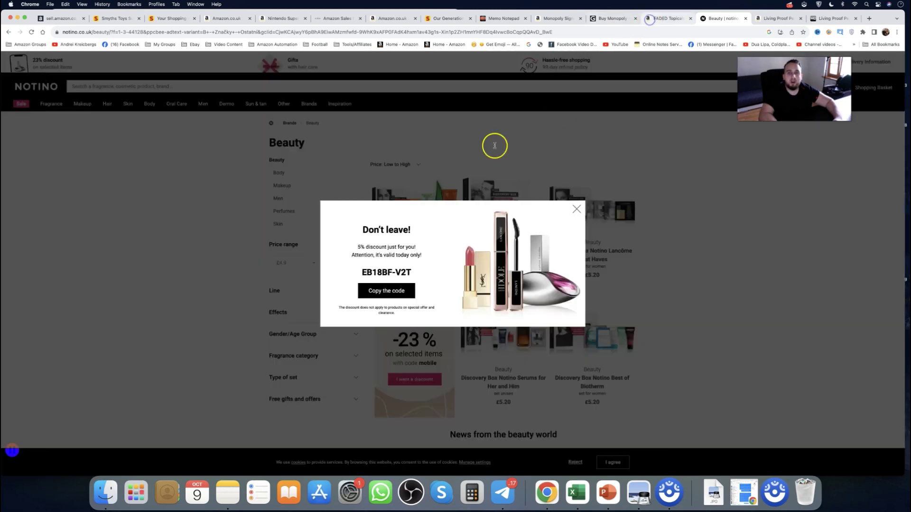
pyautogui.click(649, 19)
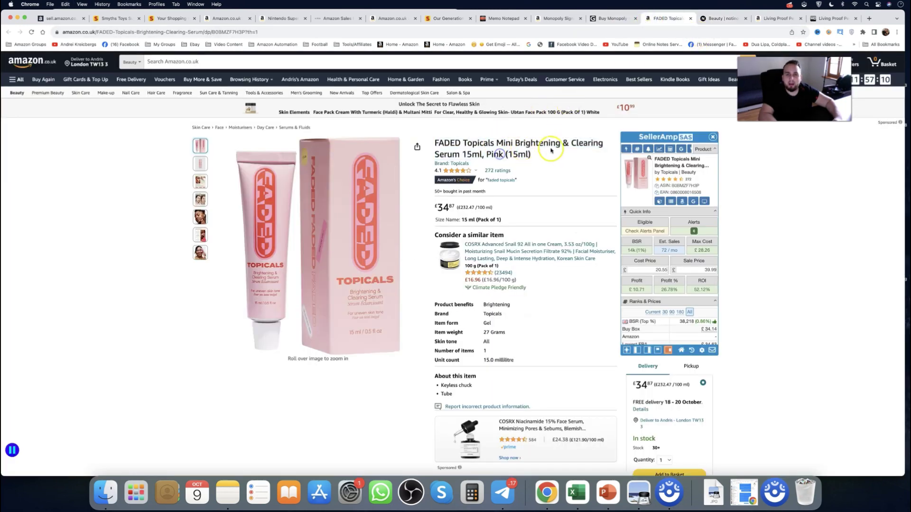
pyautogui.moveTo(551, 150); pyautogui.dragTo(435, 143)
pyautogui.hotkey('ctrl', 'c')
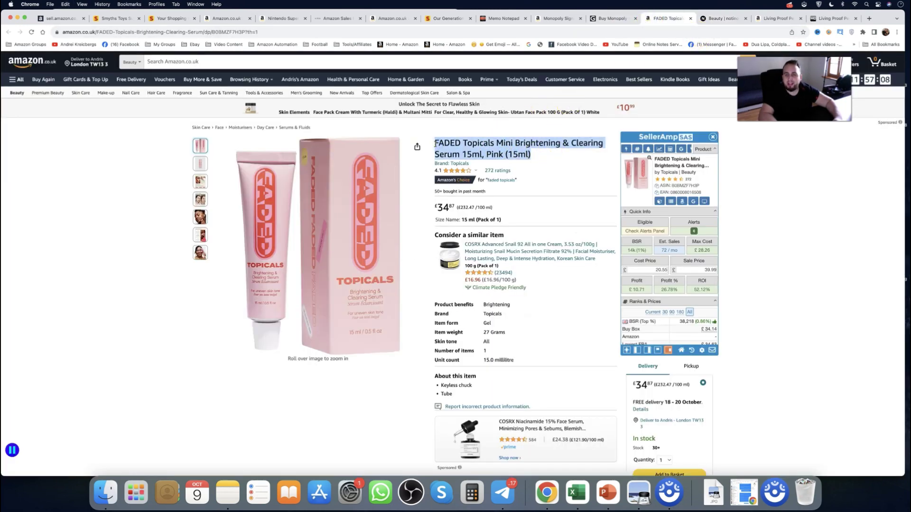
pyautogui.click(712, 18)
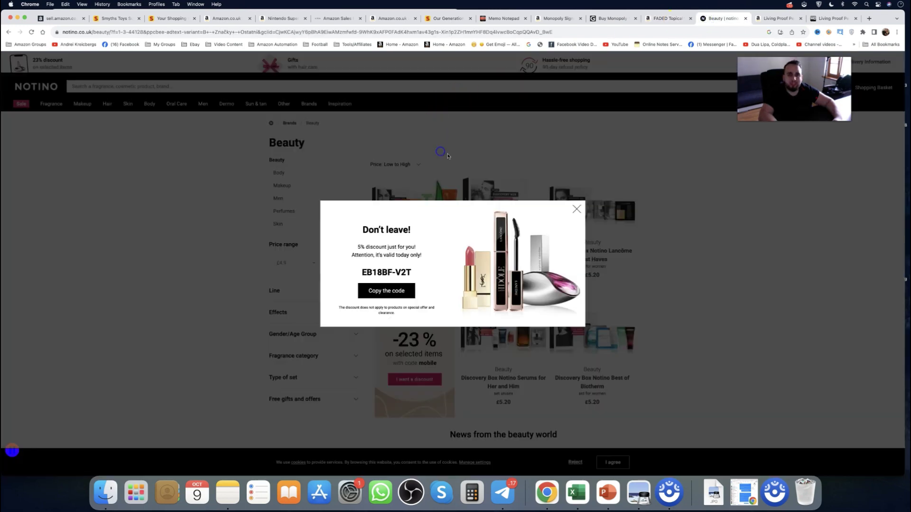
pyautogui.click(578, 209)
pyautogui.scroll(-5, 559, 215)
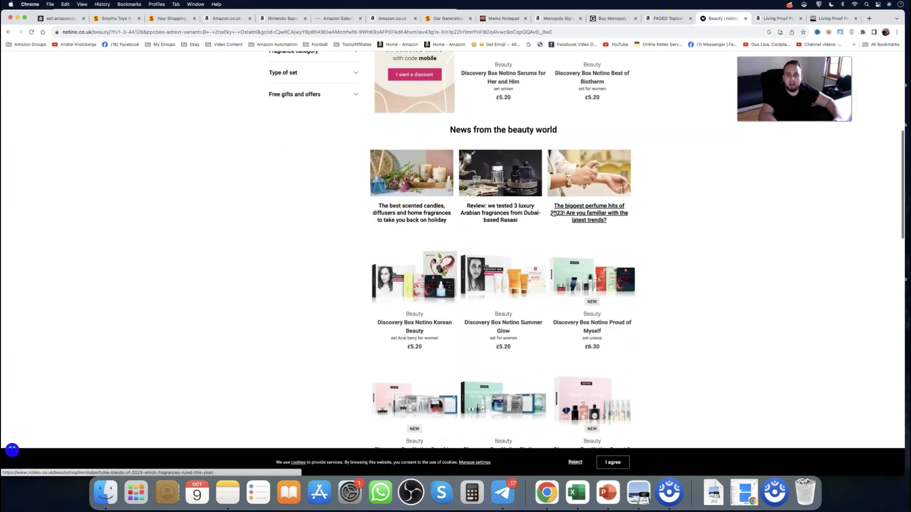
pyautogui.scroll(-3, 560, 215)
pyautogui.scroll(-5, 538, 211)
pyautogui.scroll(-7, 494, 216)
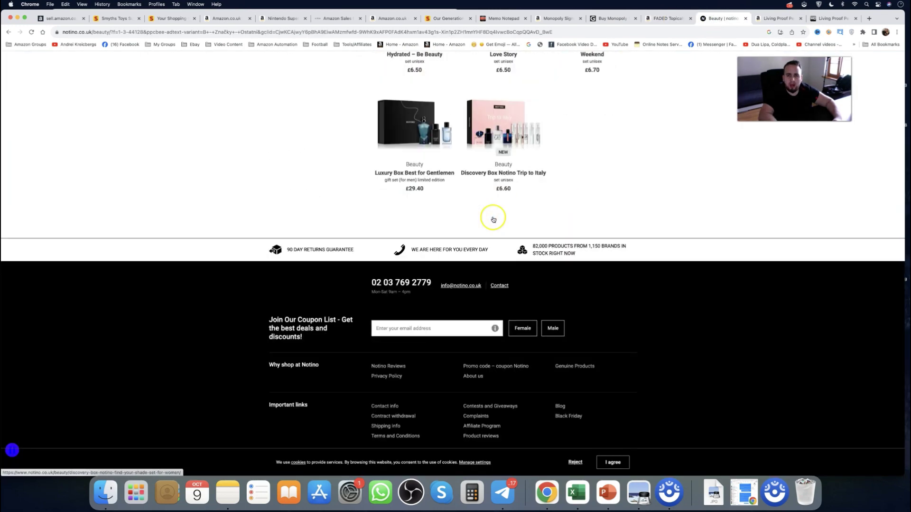
pyautogui.scroll(1, 494, 217)
pyautogui.scroll(3, 493, 216)
pyautogui.scroll(10, 493, 217)
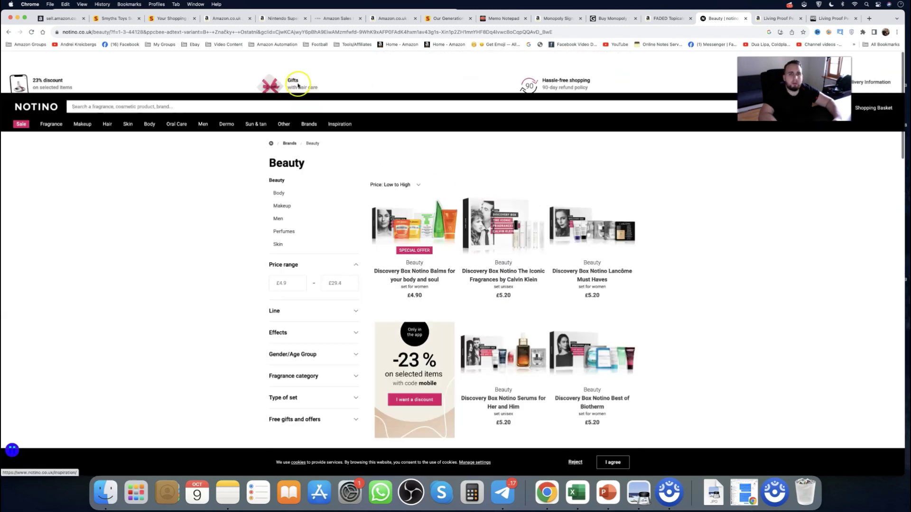
# Step: Search Notino for the pasted FADED Topicals serum title and browse the results
pyautogui.click(285, 89)
pyautogui.hotkey('ctrl', 'v')
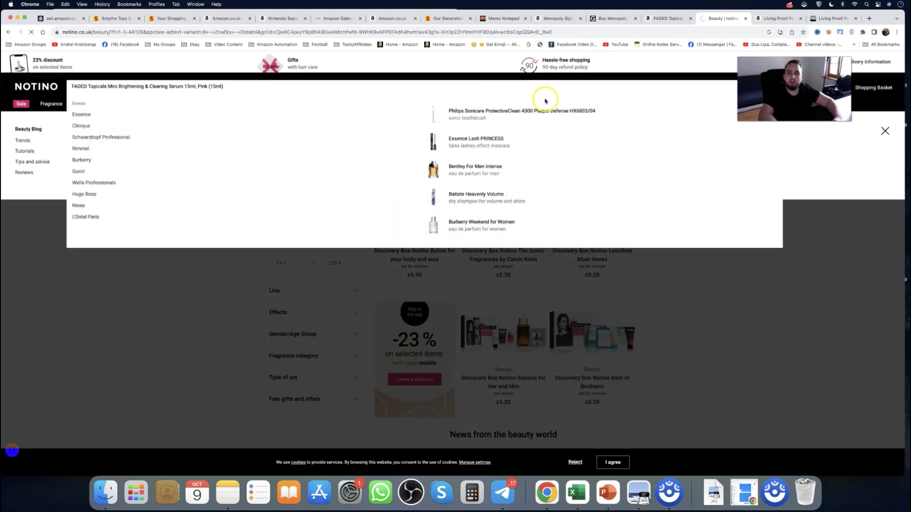
pyautogui.press('Return')
pyautogui.scroll(-5, 502, 172)
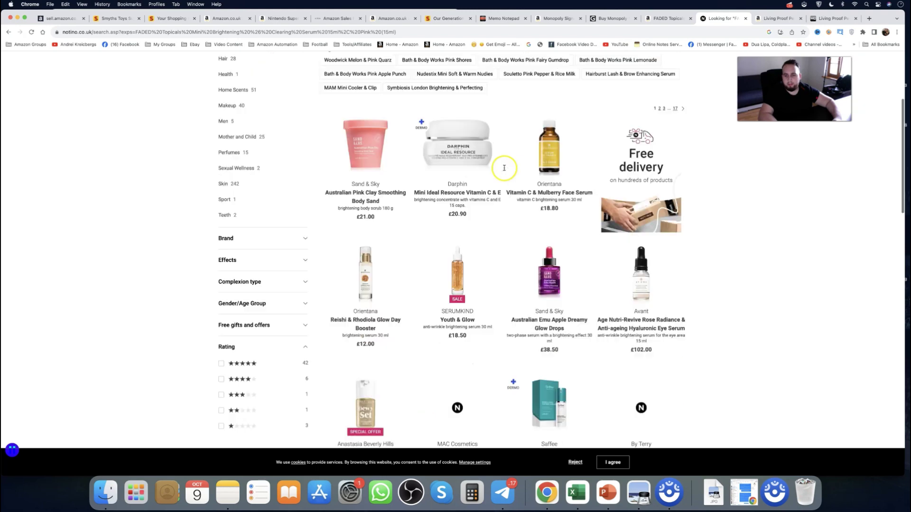
pyautogui.scroll(-4, 505, 170)
pyautogui.scroll(-2, 504, 169)
pyautogui.scroll(-5, 505, 170)
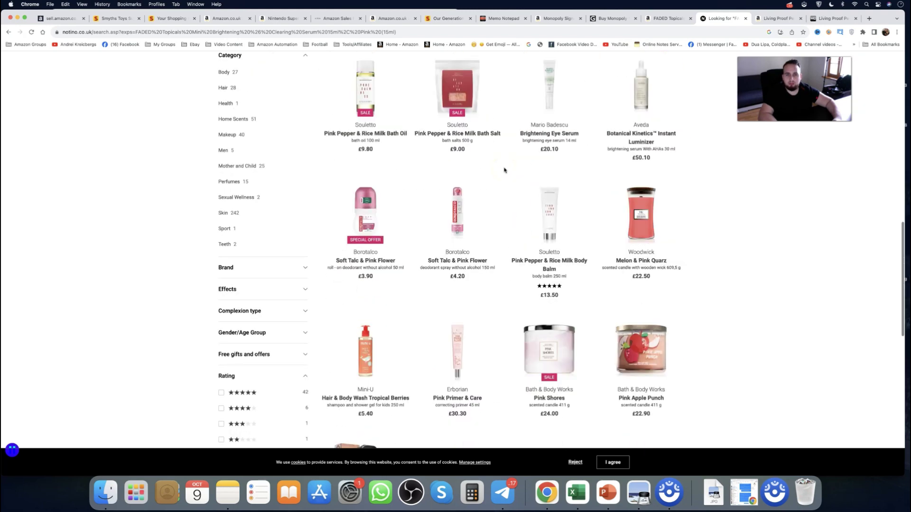
pyautogui.scroll(-3, 505, 169)
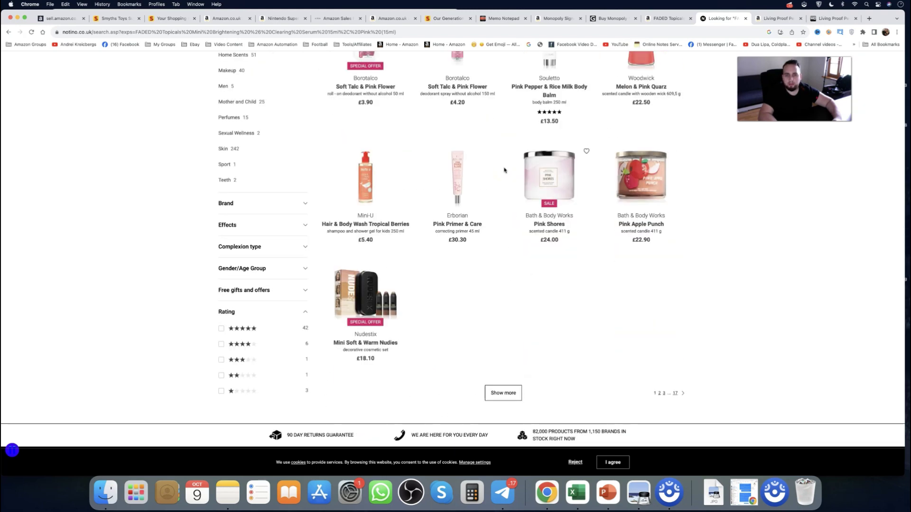
pyautogui.scroll(-3, 504, 169)
pyautogui.scroll(15, 505, 170)
# Step: Set the FADED serum's SellerAmp sale price to £35 and cost to £15
pyautogui.scroll(5, 505, 169)
pyautogui.click(661, 18)
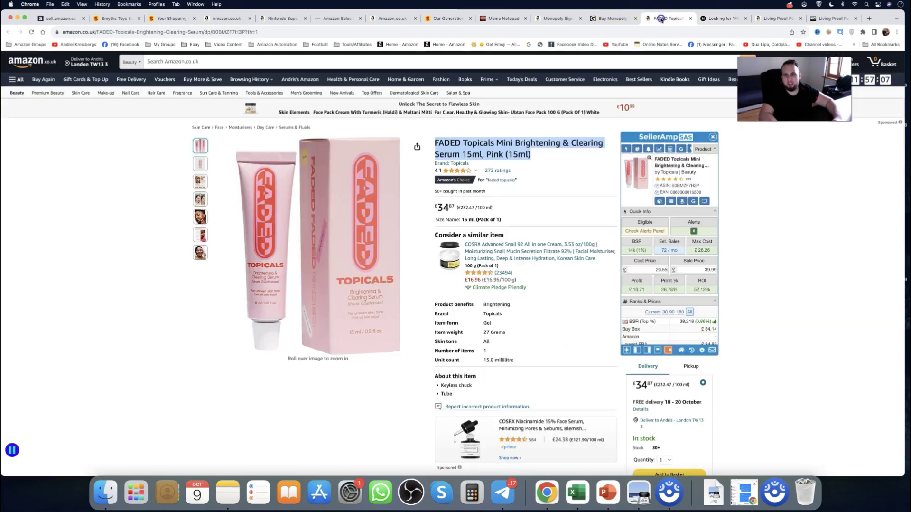
pyautogui.click(606, 286)
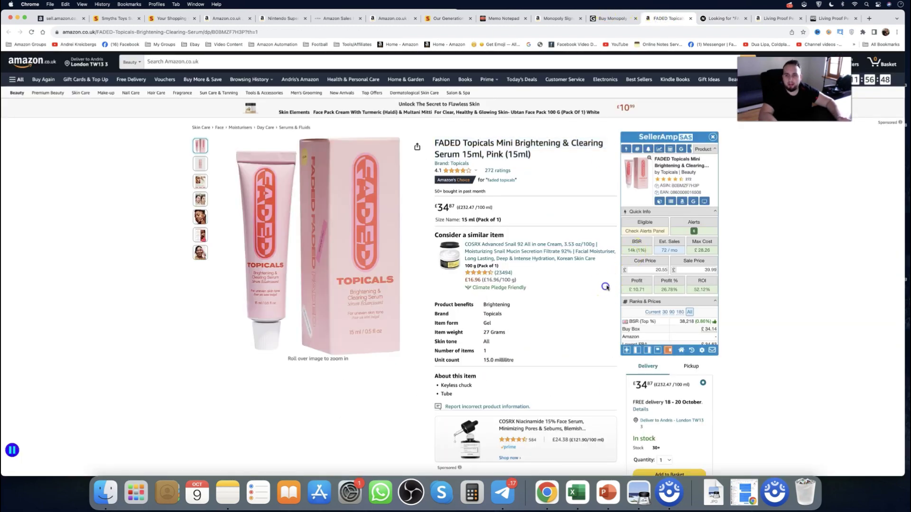
pyautogui.scroll(5, 525, 309)
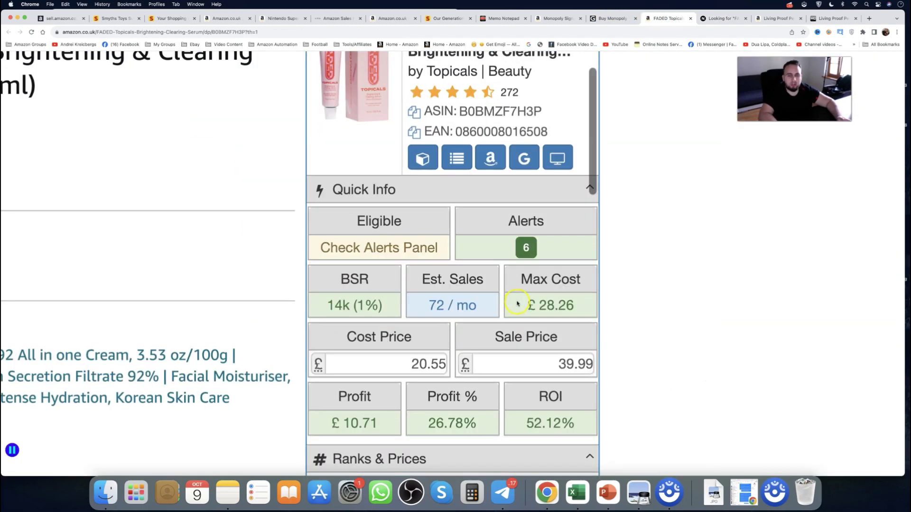
pyautogui.scroll(-5, 517, 302)
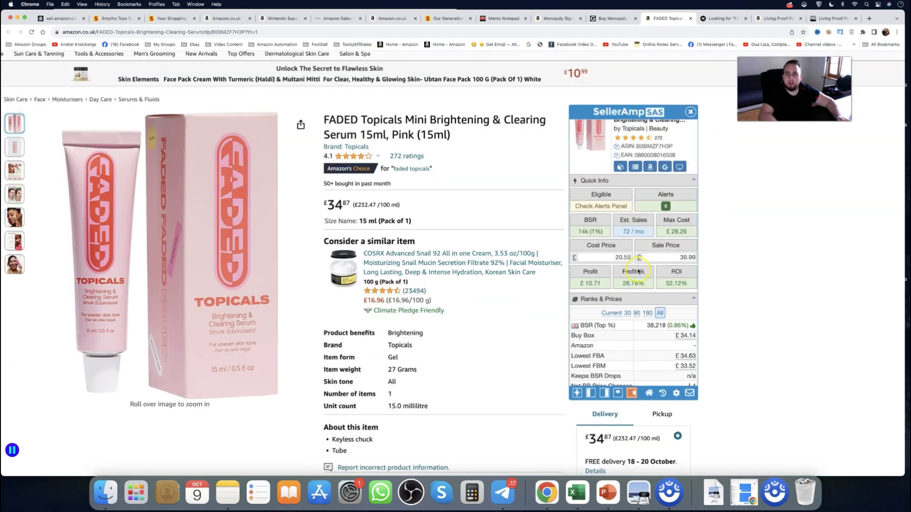
pyautogui.scroll(5, 696, 248)
pyautogui.click(544, 312)
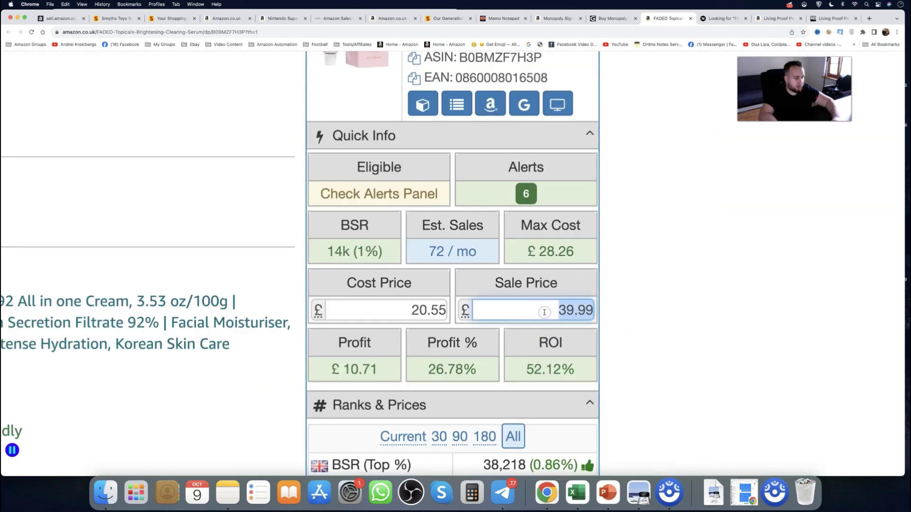
pyautogui.write('35')
pyautogui.hotkey('shift', 'Tab')
pyautogui.write('15')
pyautogui.click(642, 340)
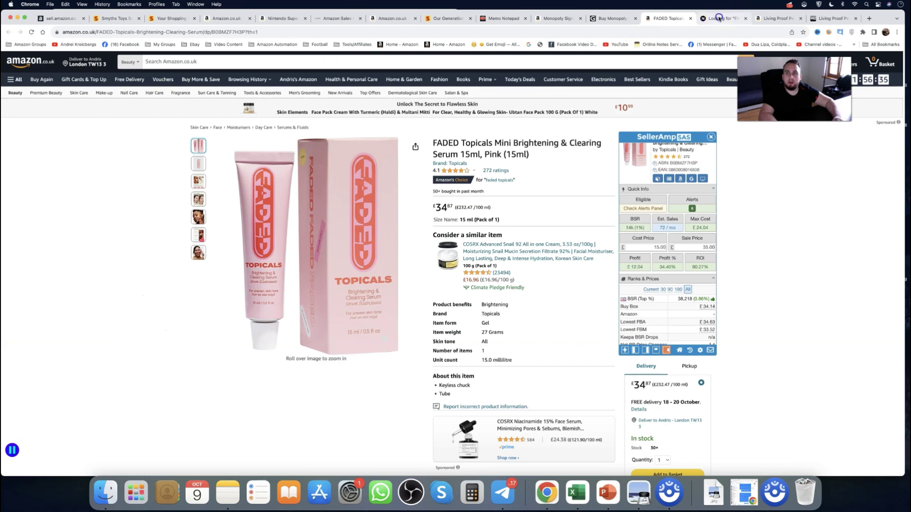
# Step: Check HQhair's sold-out £9 Living Proof Perfect Hair Day page, then return to its Amazon listing
pyautogui.click(719, 18)
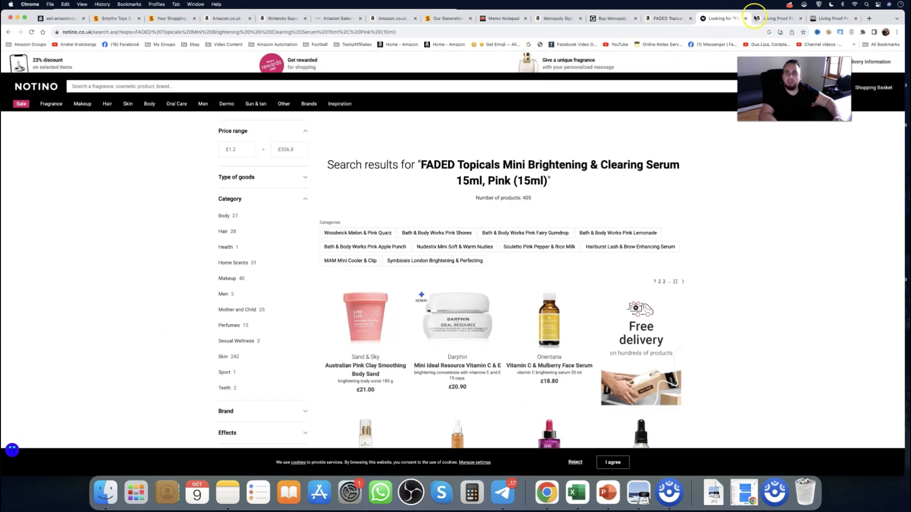
pyautogui.click(754, 18)
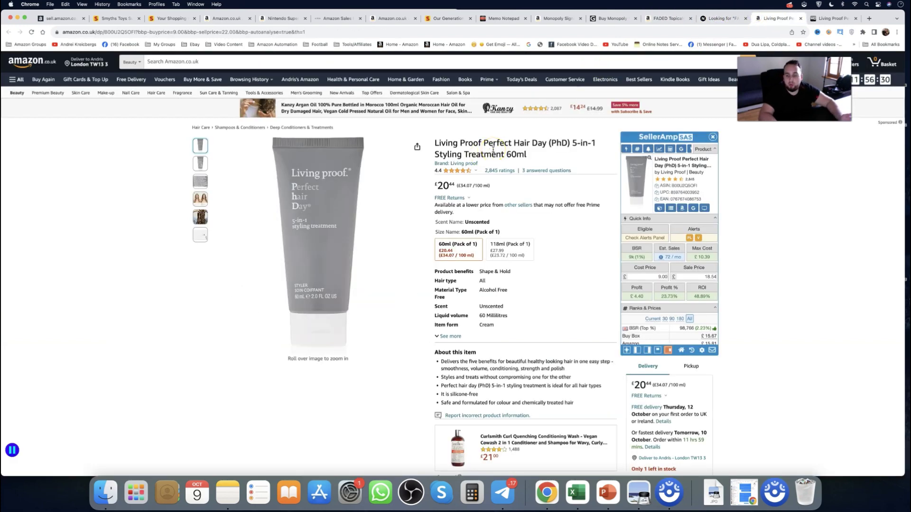
pyautogui.click(833, 18)
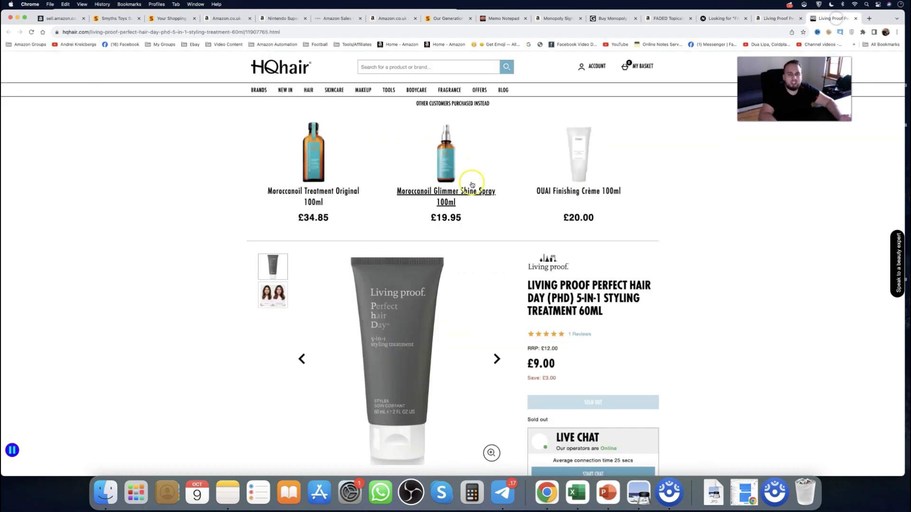
pyautogui.scroll(-2, 562, 252)
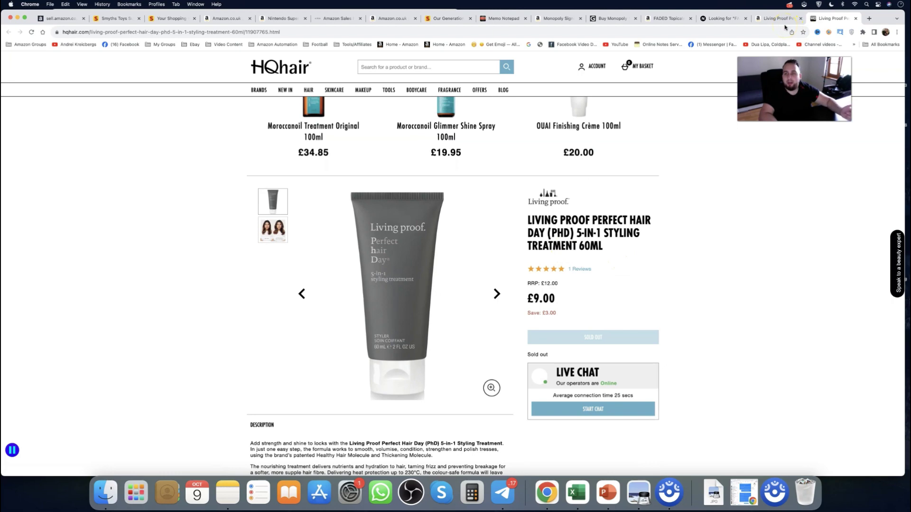
pyautogui.click(754, 21)
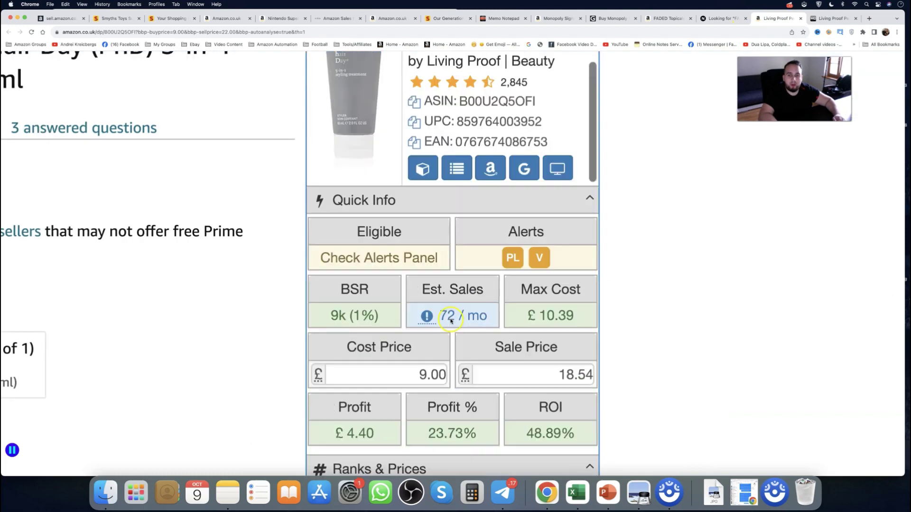
pyautogui.scroll(-1, 546, 342)
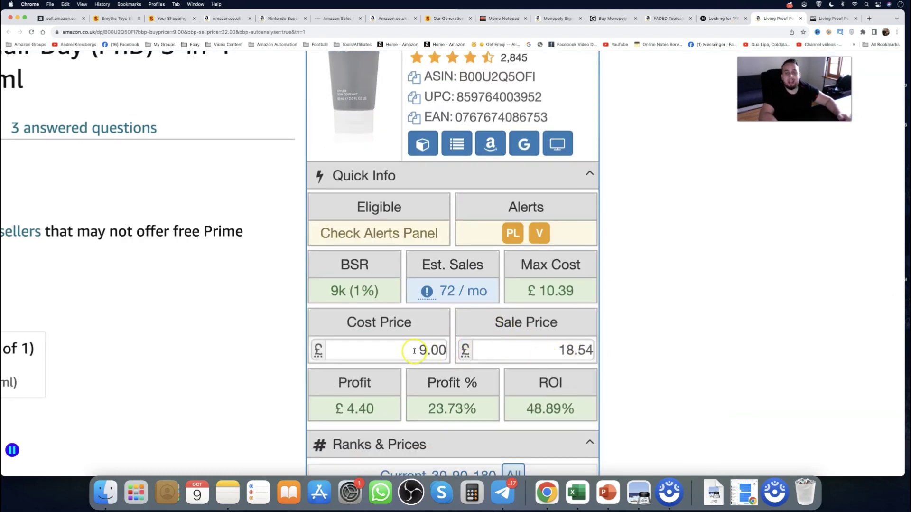
pyautogui.scroll(-2, 394, 390)
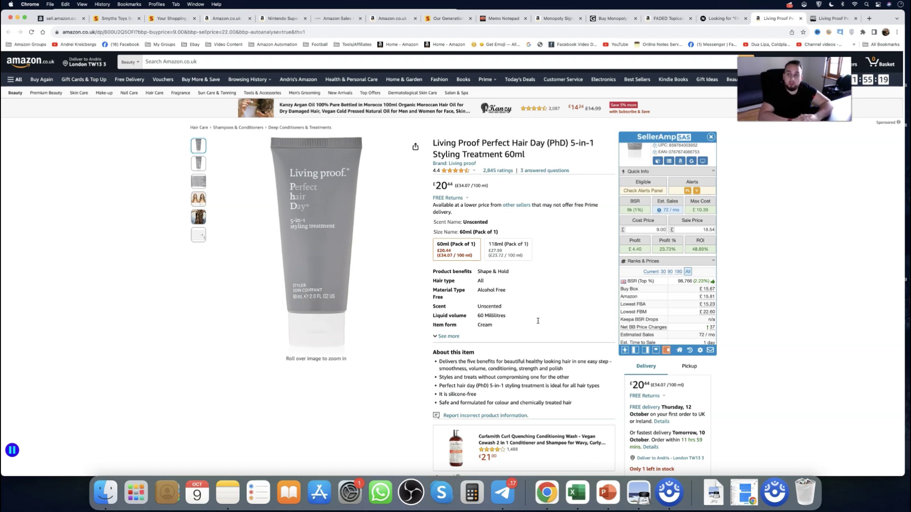
pyautogui.scroll(-3, 550, 306)
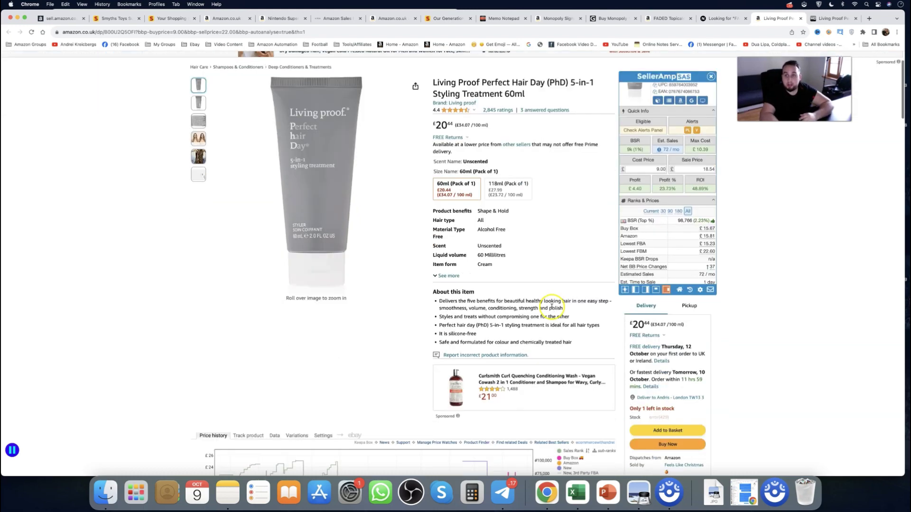
pyautogui.scroll(3, 552, 306)
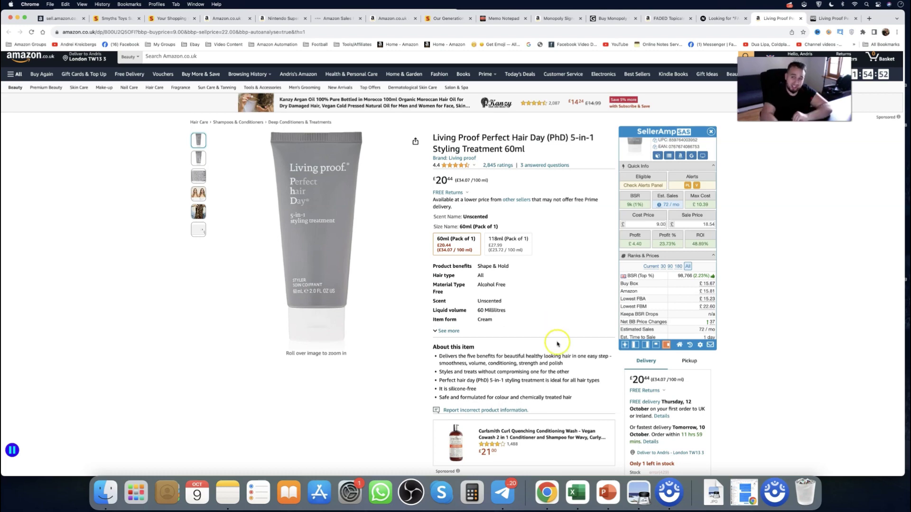
pyautogui.scroll(-2, 549, 328)
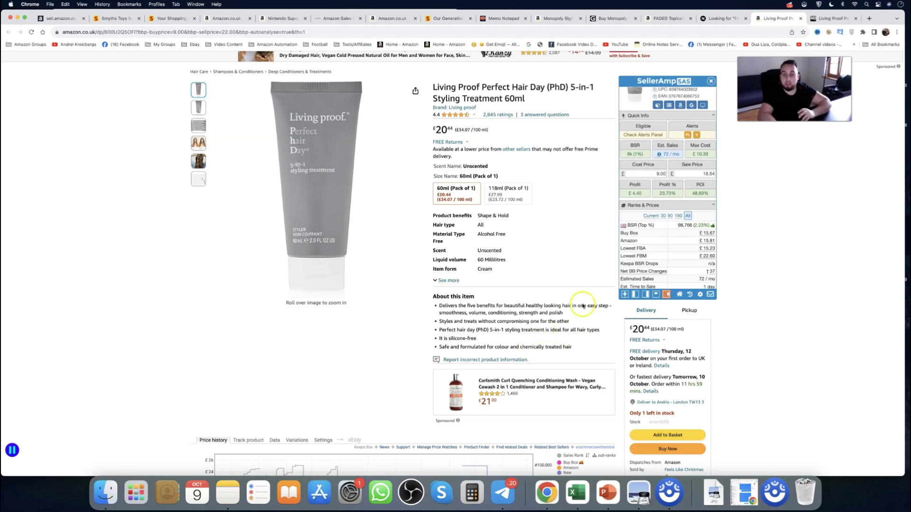
pyautogui.keyDown('ctrl'); pyautogui.scroll(5, 452, 255); pyautogui.keyUp('ctrl')
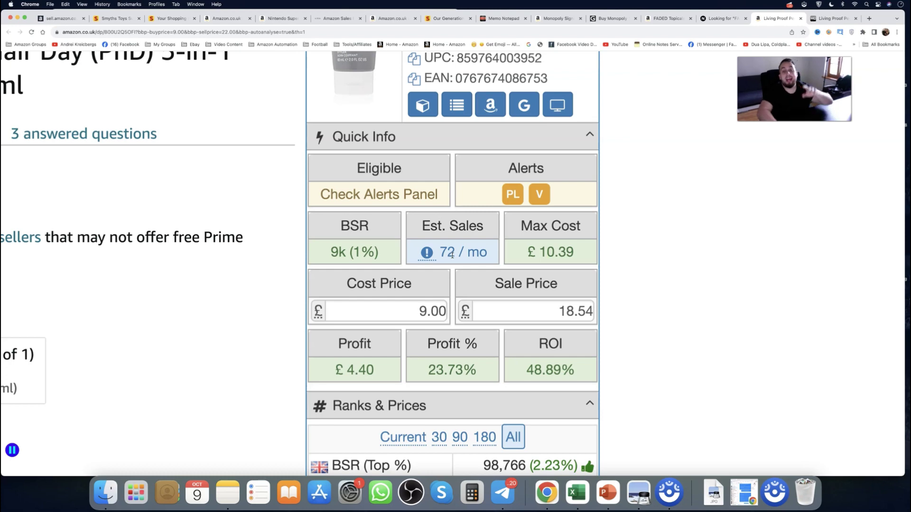
pyautogui.click(431, 275)
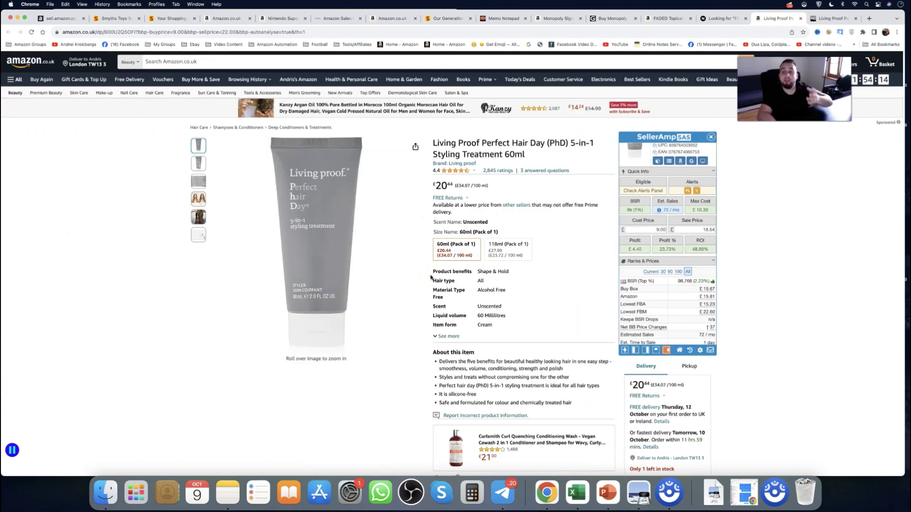
pyautogui.scroll(-1, 499, 284)
pyautogui.scroll(-1, 499, 285)
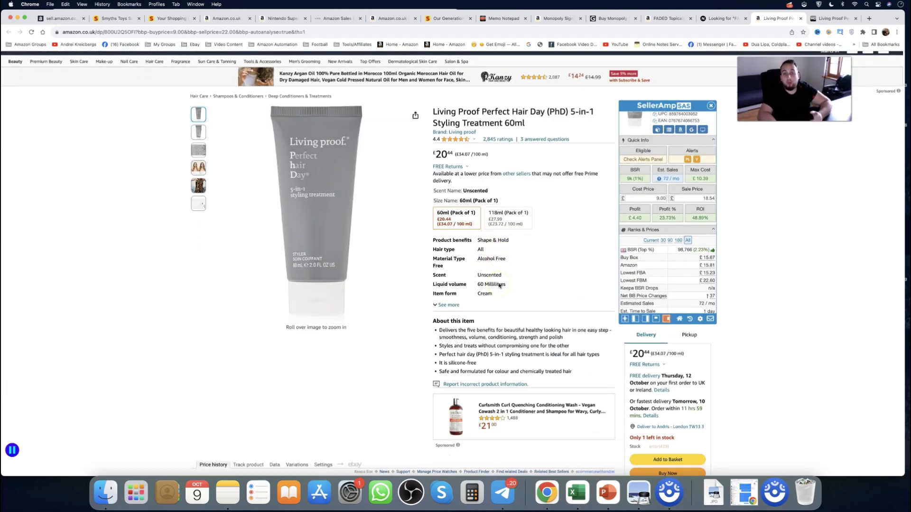